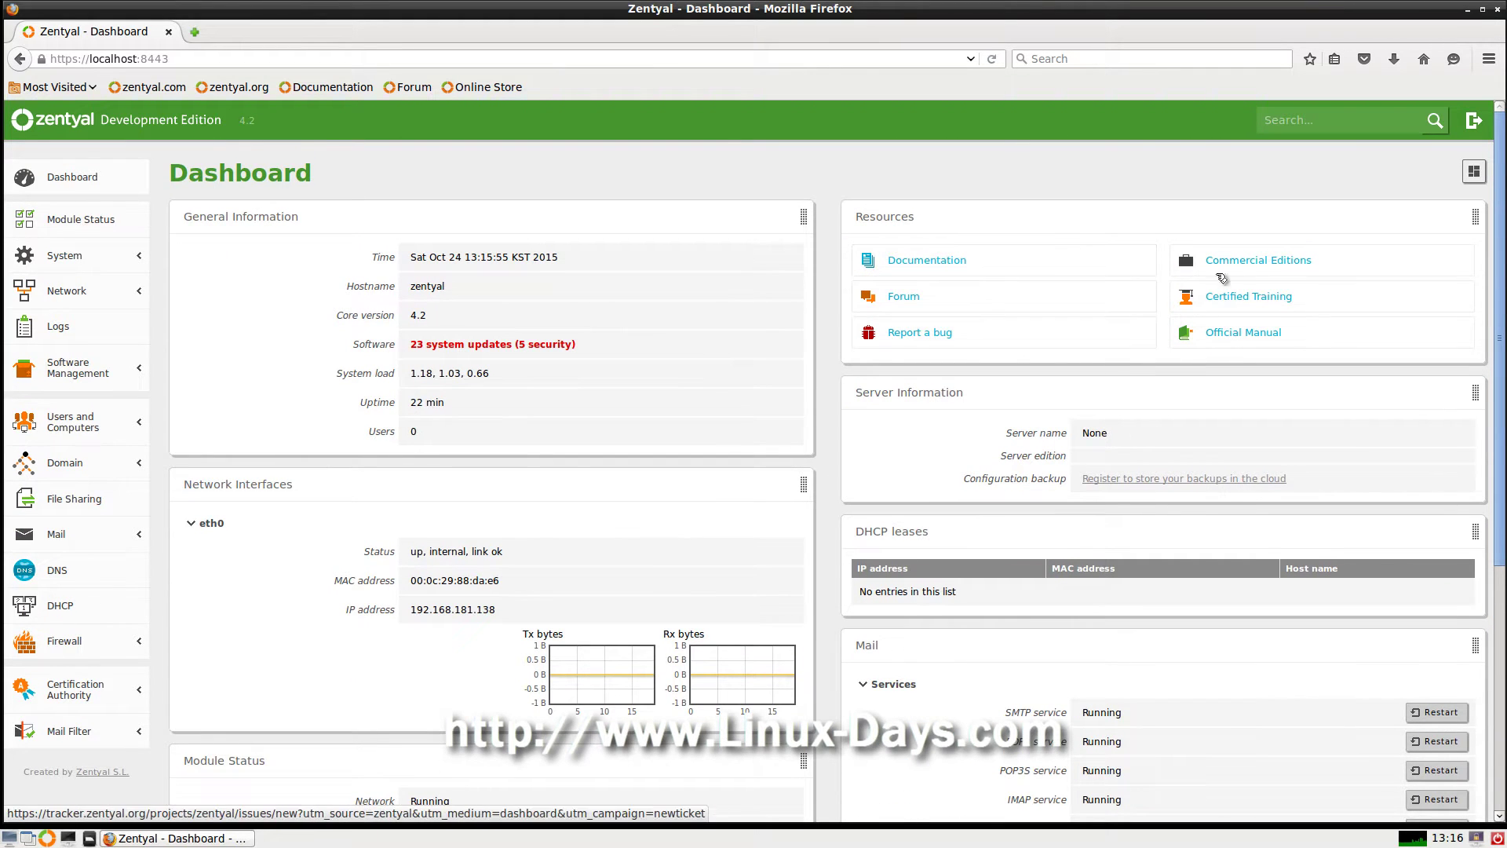
- Review the Module Status and Mail services widgets on the dashboard
left_click_drag(1502, 207, 1505, 491)
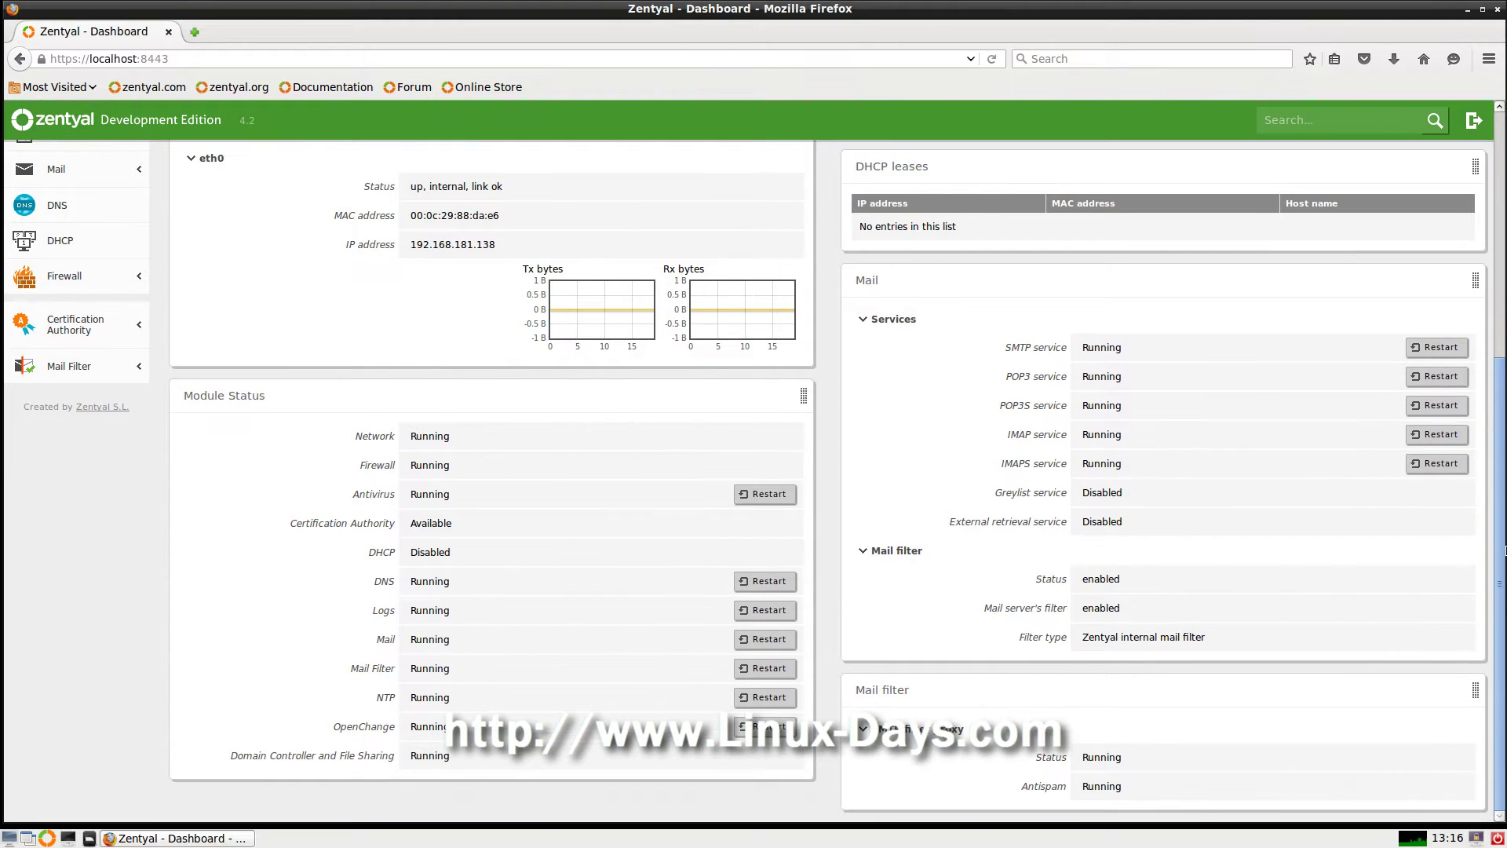
double_click(377, 499)
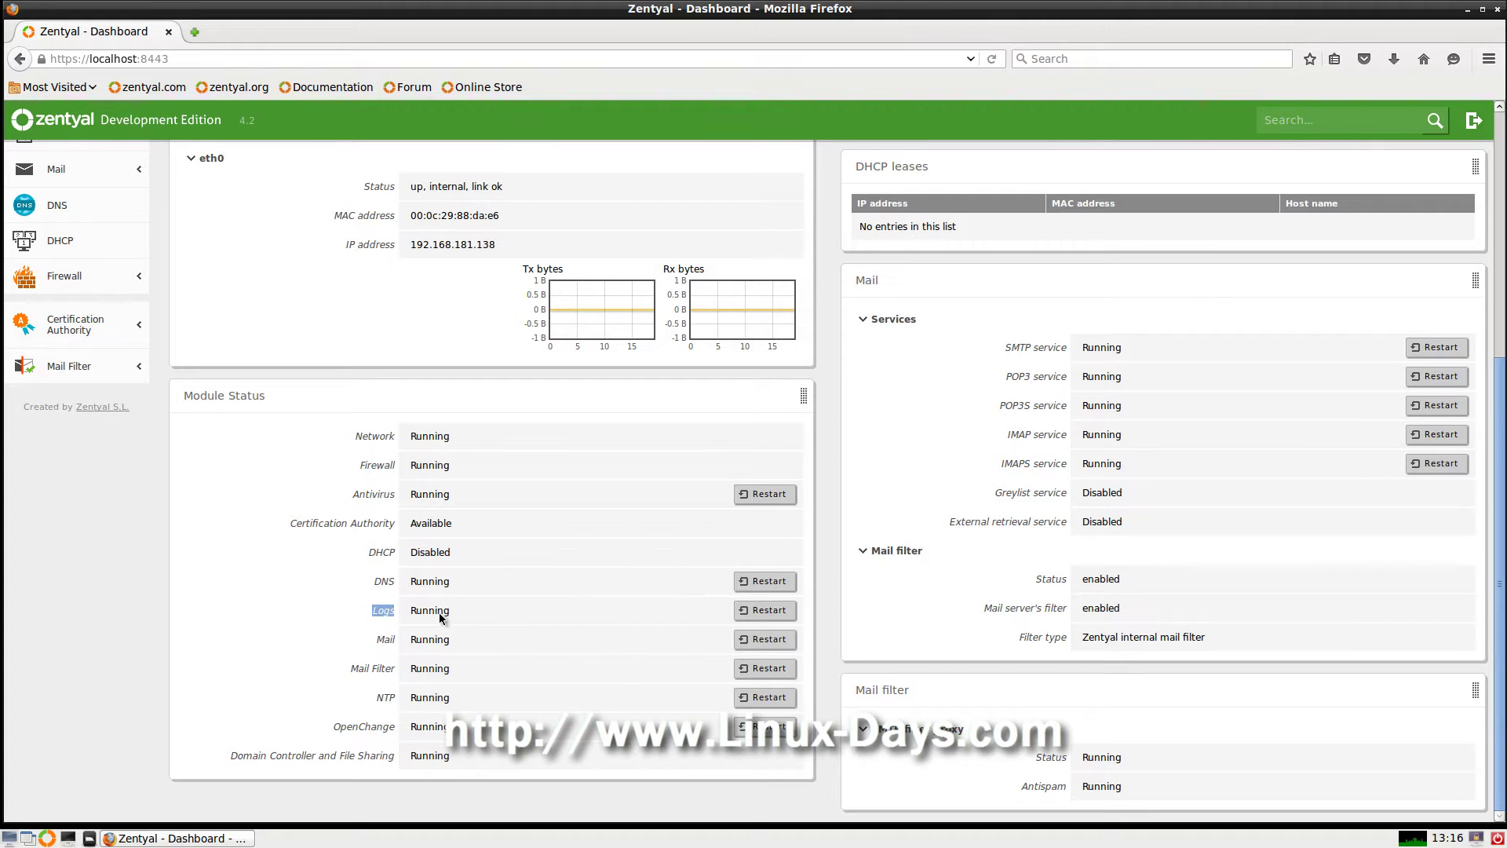
left_click_drag(353, 672, 412, 638)
left_click_drag(369, 713, 425, 739)
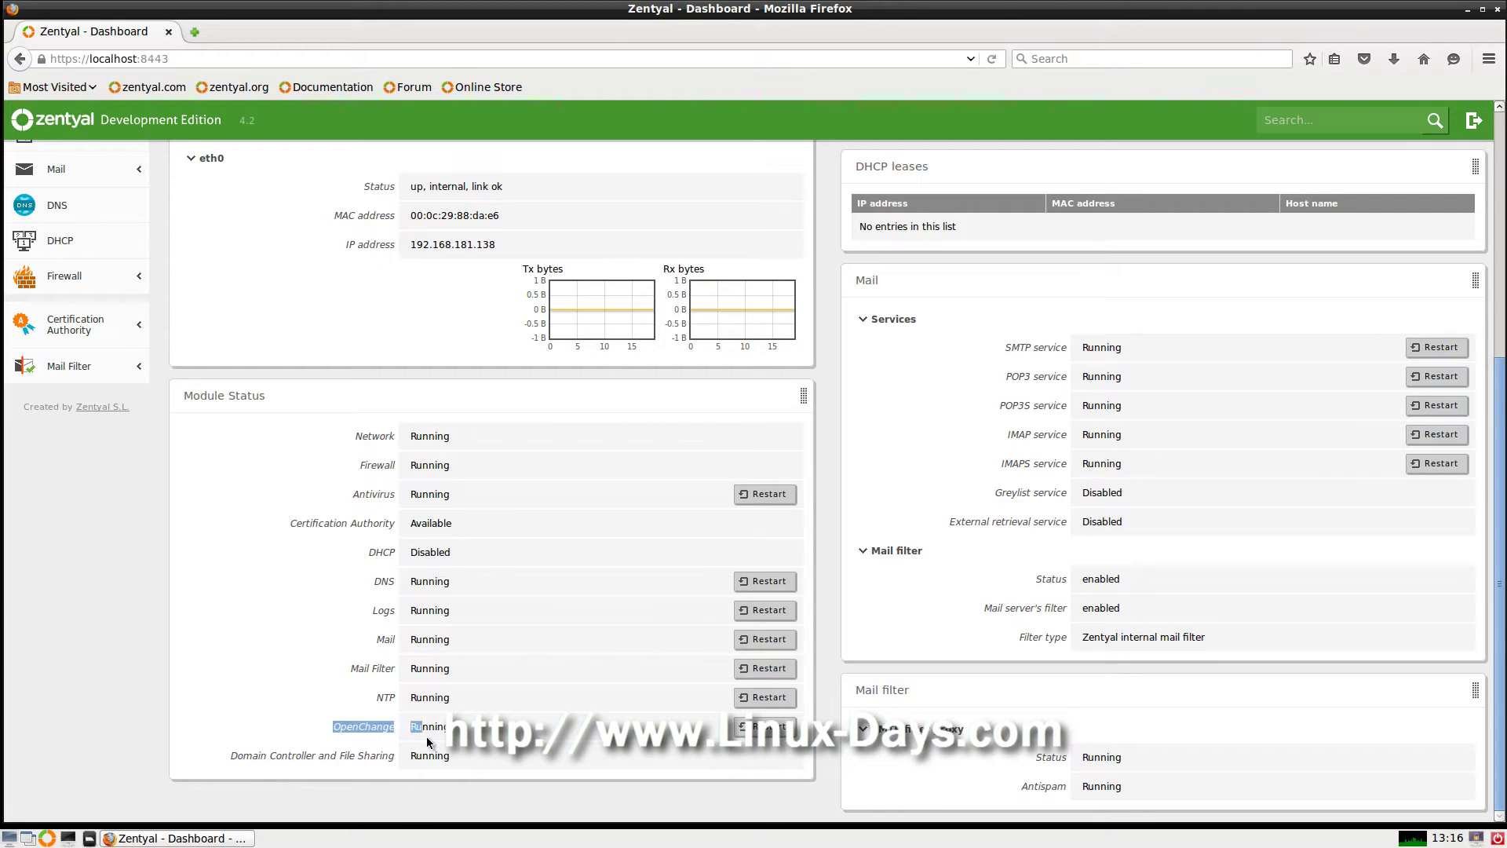
left_click(249, 760)
left_click_drag(1050, 347, 1069, 347)
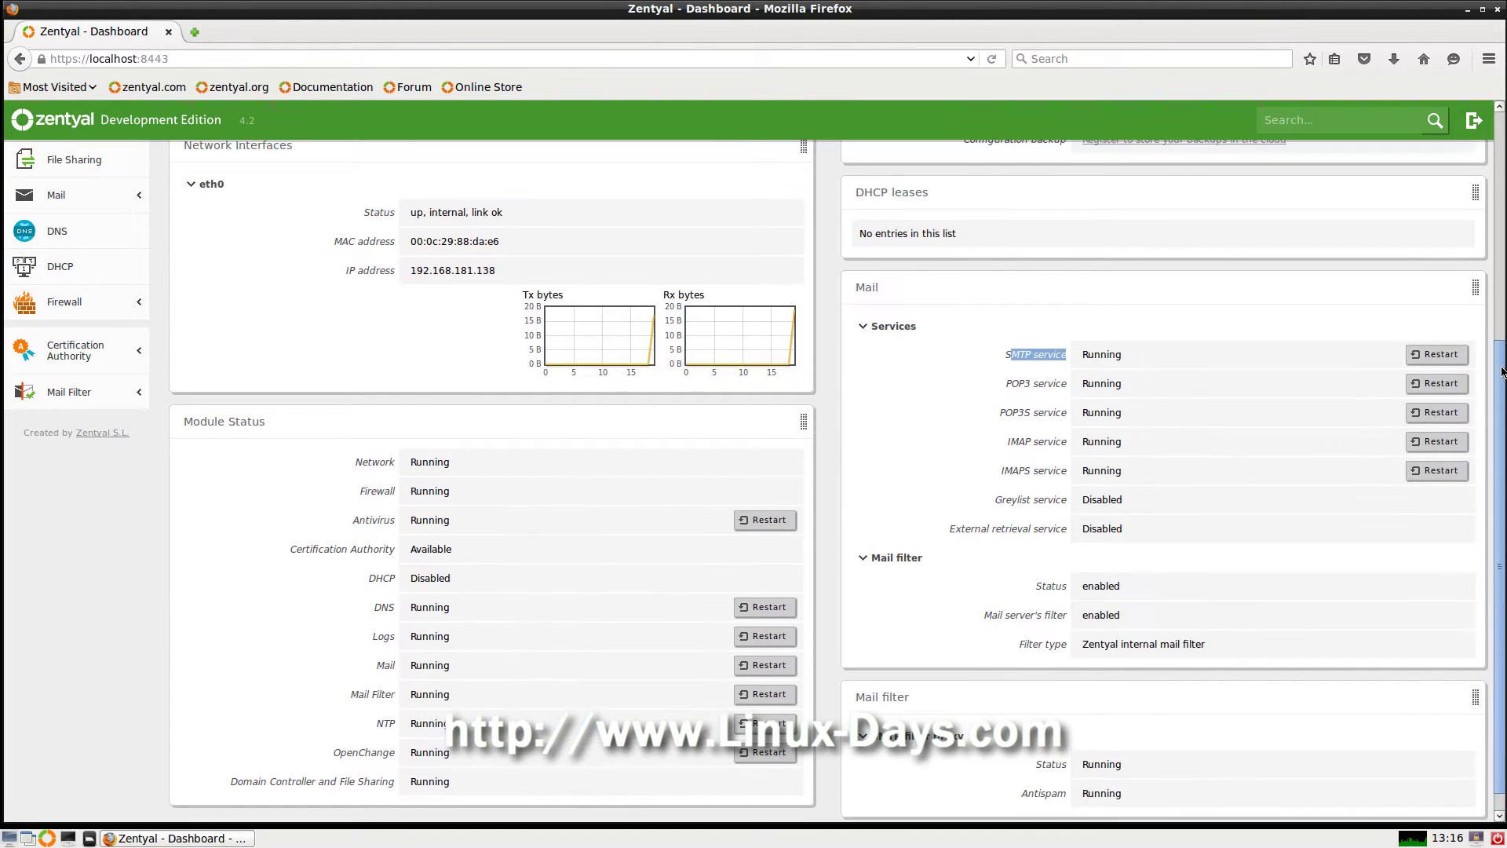
- Rearrange the dashboard widgets, placing Resources, DHCP leases and Mail filter in the left column and General Information and Server Information in the right
left_click_drag(1254, 256, 801, 365)
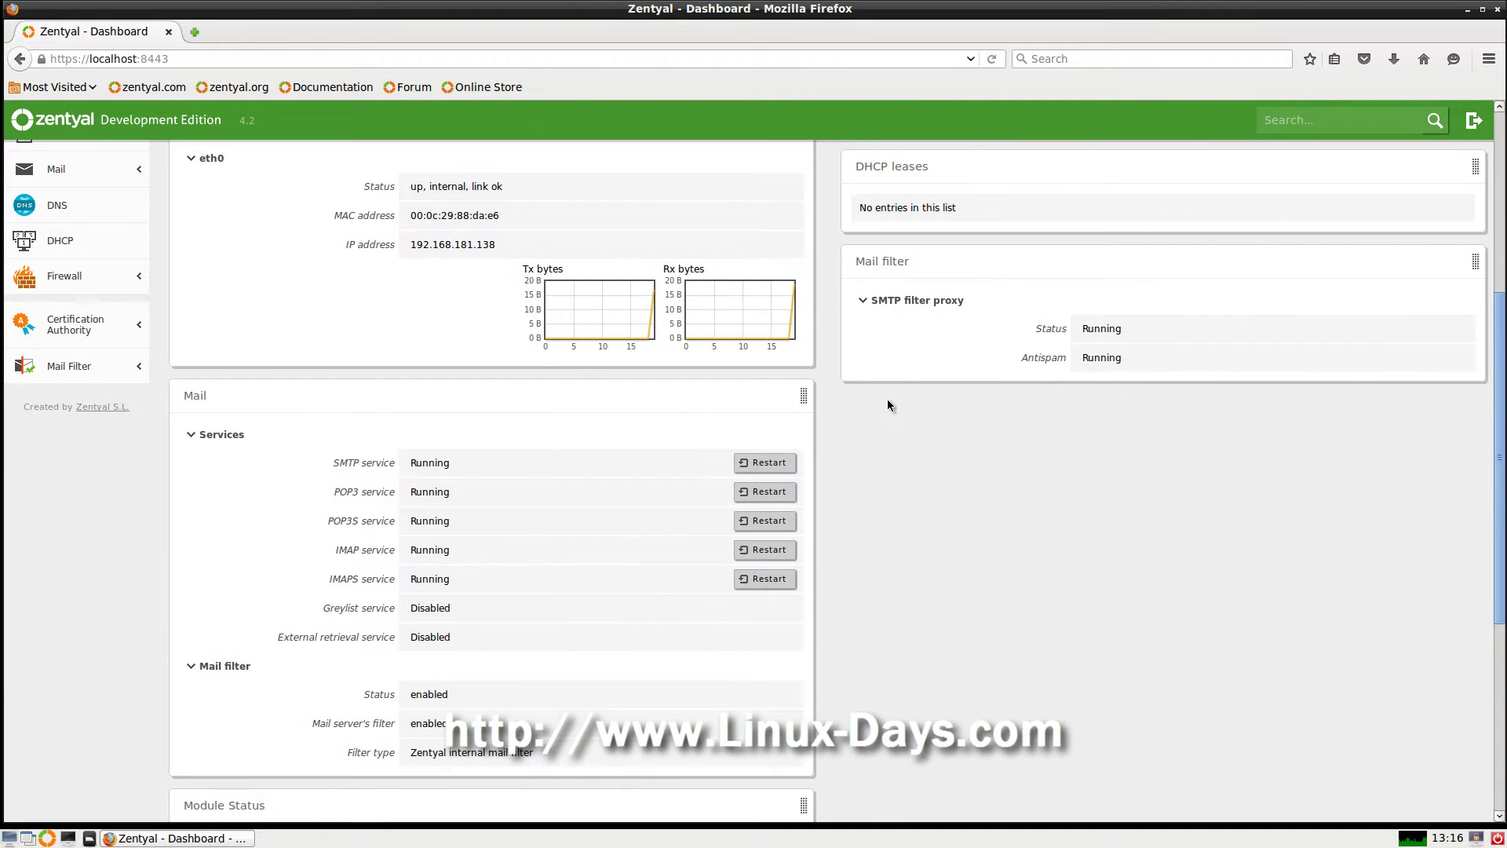
scroll(887, 405, "up", 5)
left_click_drag(733, 258, 730, 408)
left_click_drag(957, 351, 867, 407)
left_click_drag(1111, 360, 659, 571)
scroll(1033, 511, "down", 5)
left_click_drag(598, 413, 912, 413)
scroll(782, 408, "up", 2)
scroll(782, 408, "up", 3)
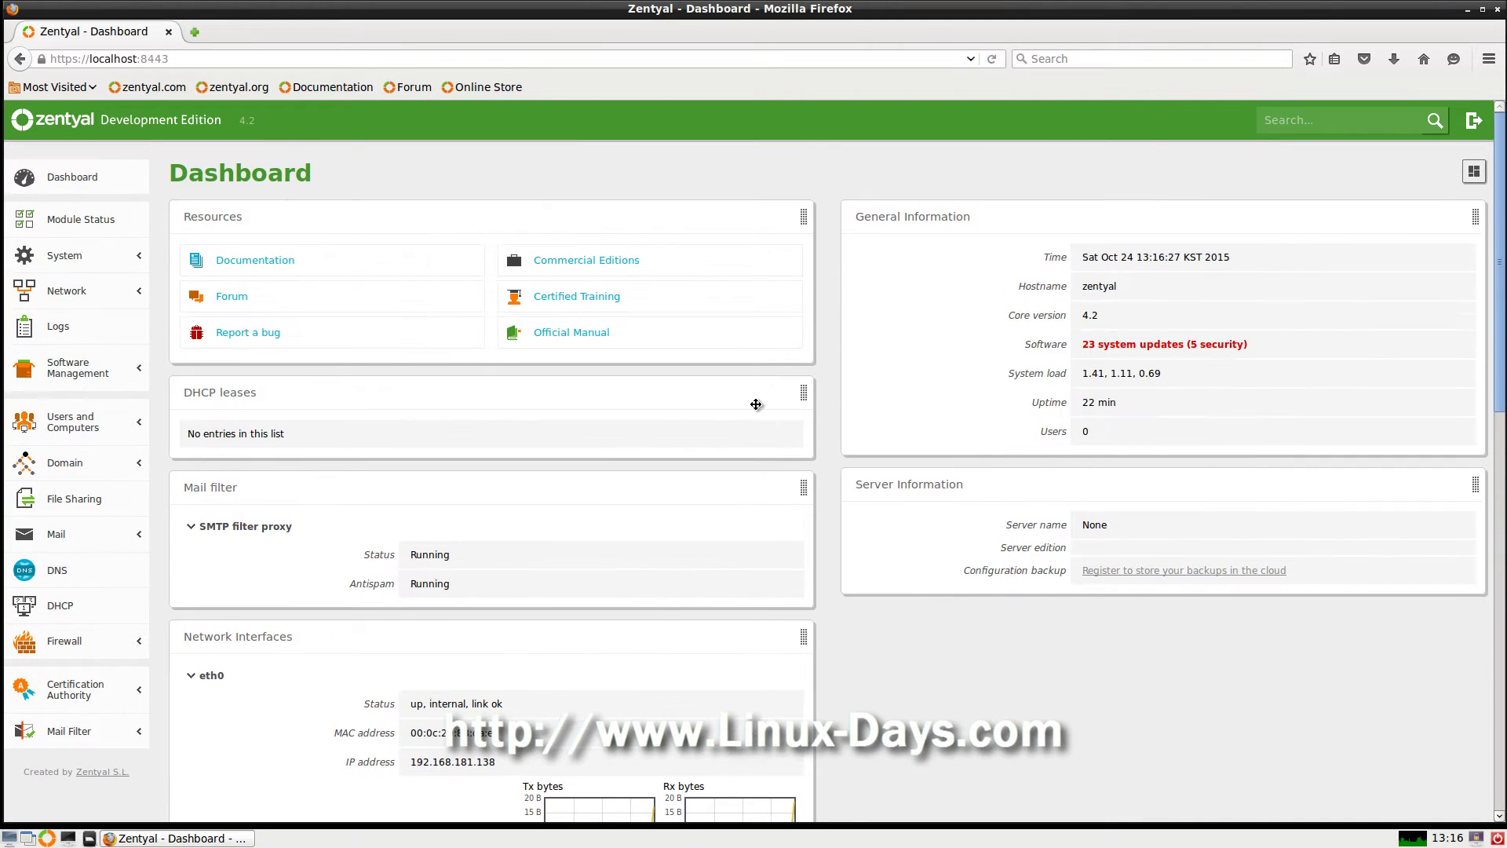
- Open the Module Status configuration and examine the modules' status checkboxes, including the one for DHCP
left_click(61, 222)
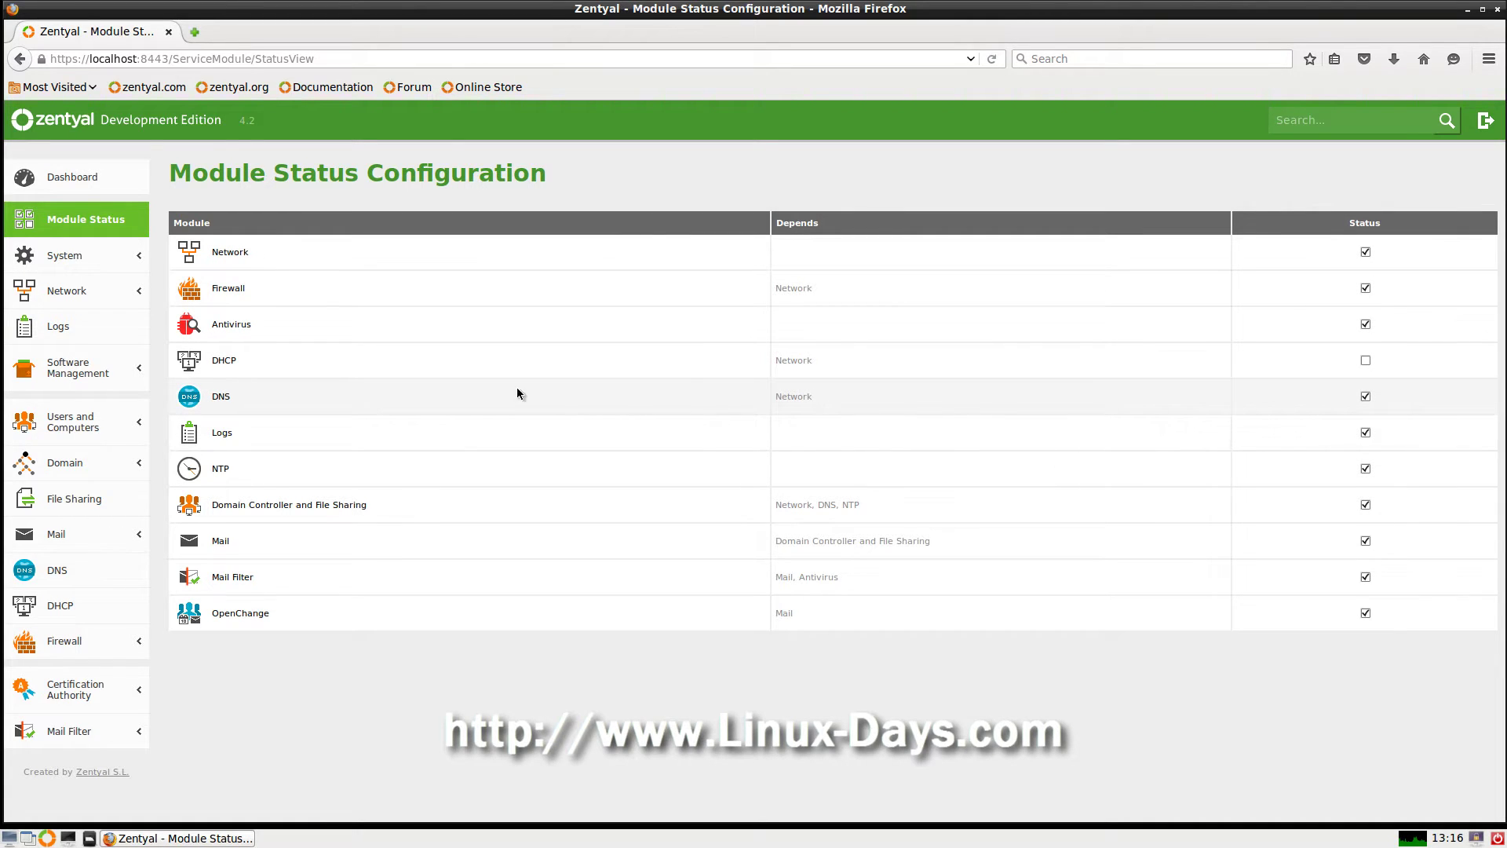
left_click(1367, 358)
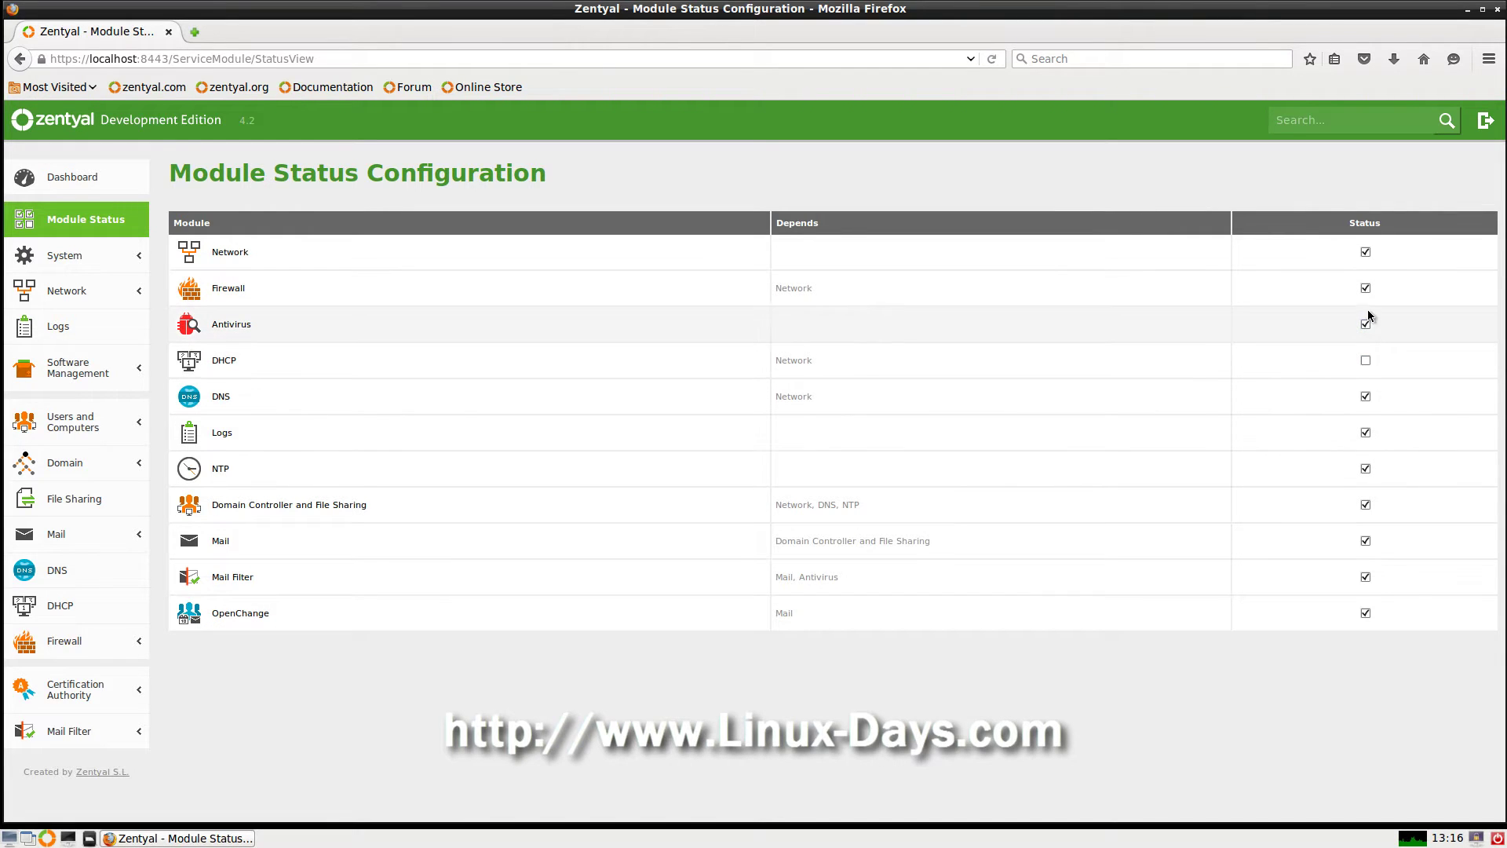
double_click(1358, 223)
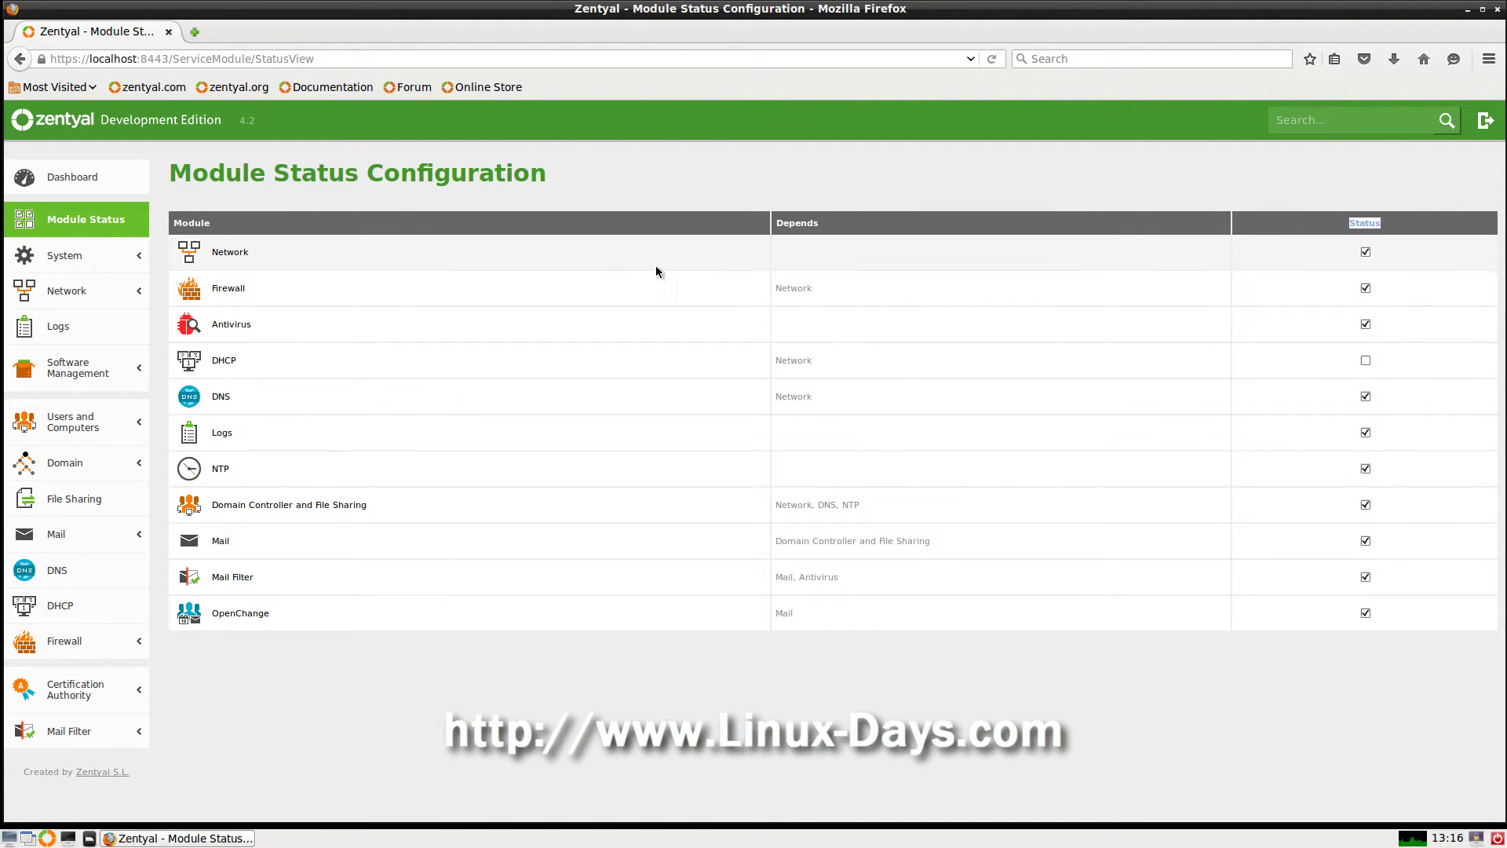
- Open the general system configuration and review its Administrator Accounts section
left_click(79, 256)
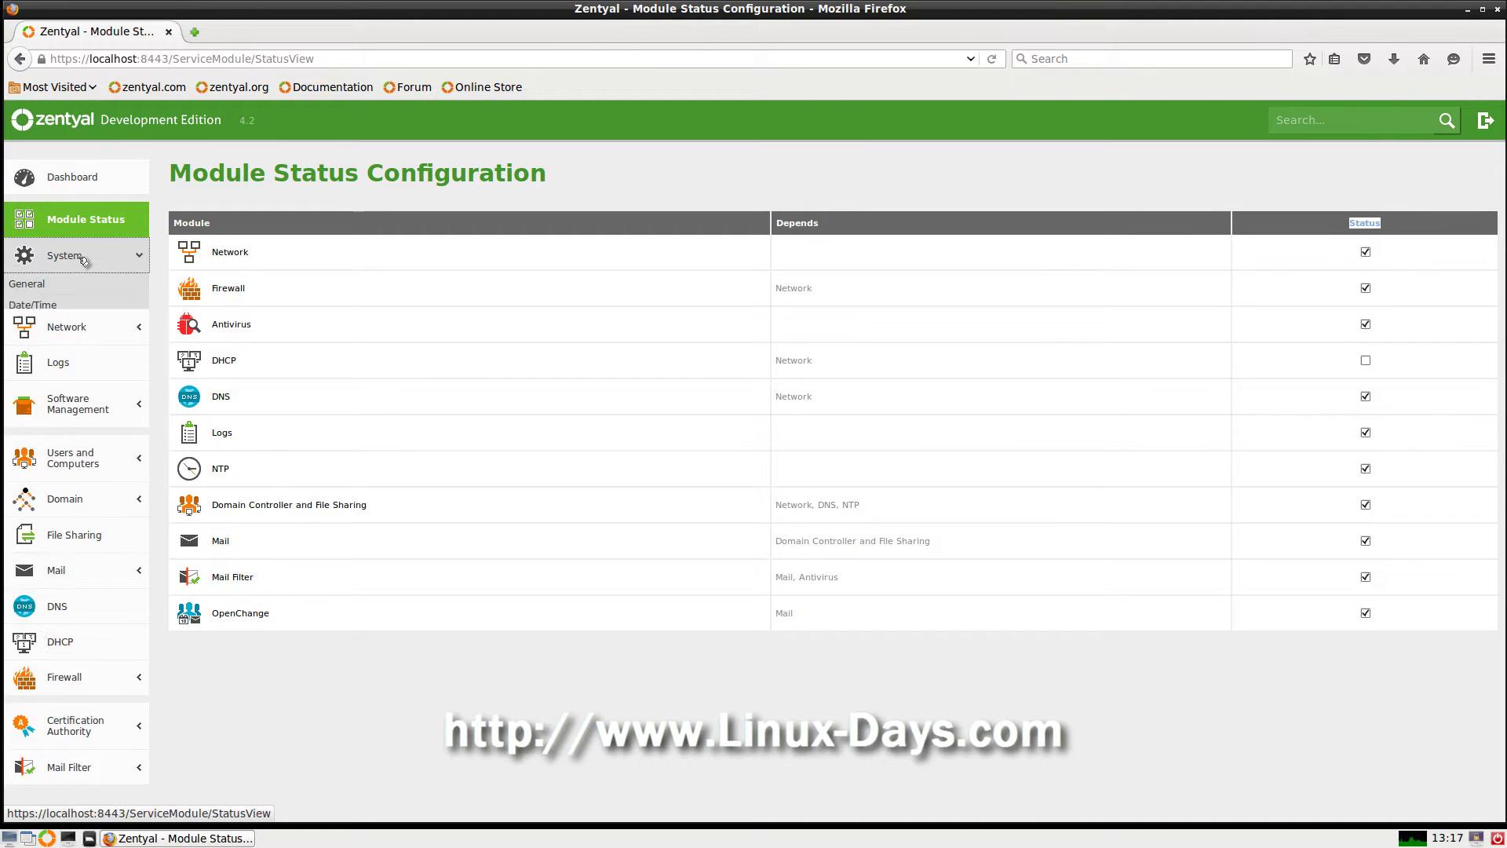
left_click(30, 284)
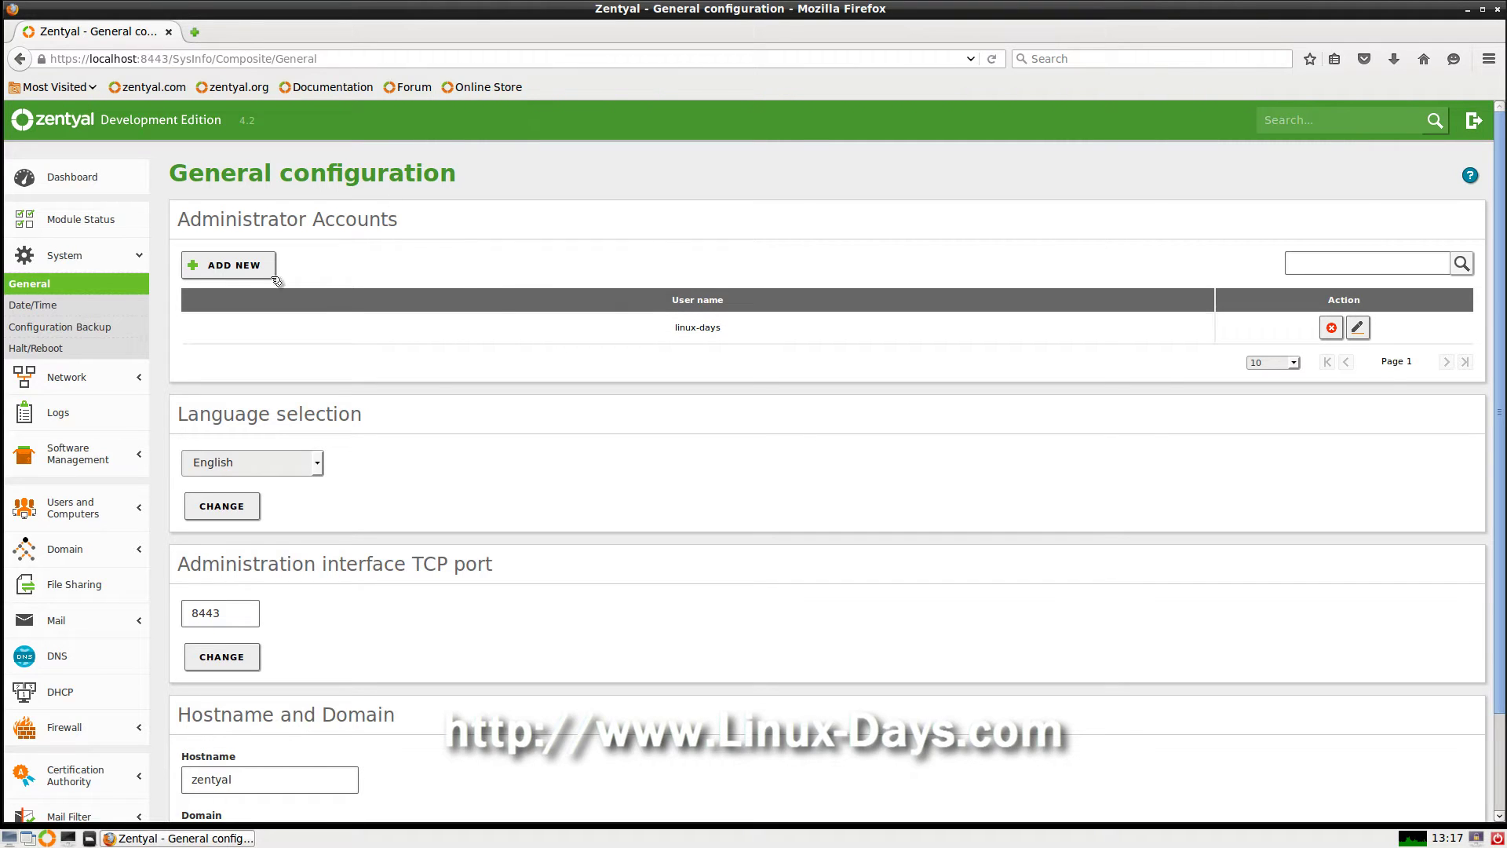
mouse_move(200, 219)
left_mouse_down()
mouse_move(469, 211)
mouse_move(219, 219)
left_mouse_up()
left_click(532, 256)
- Examine the administration interface TCP port and compare it with the port in the page address
scroll(330, 487, "down", 3)
left_click(198, 503)
double_click(199, 503)
left_click(236, 502)
left_click_drag(235, 502, 180, 499)
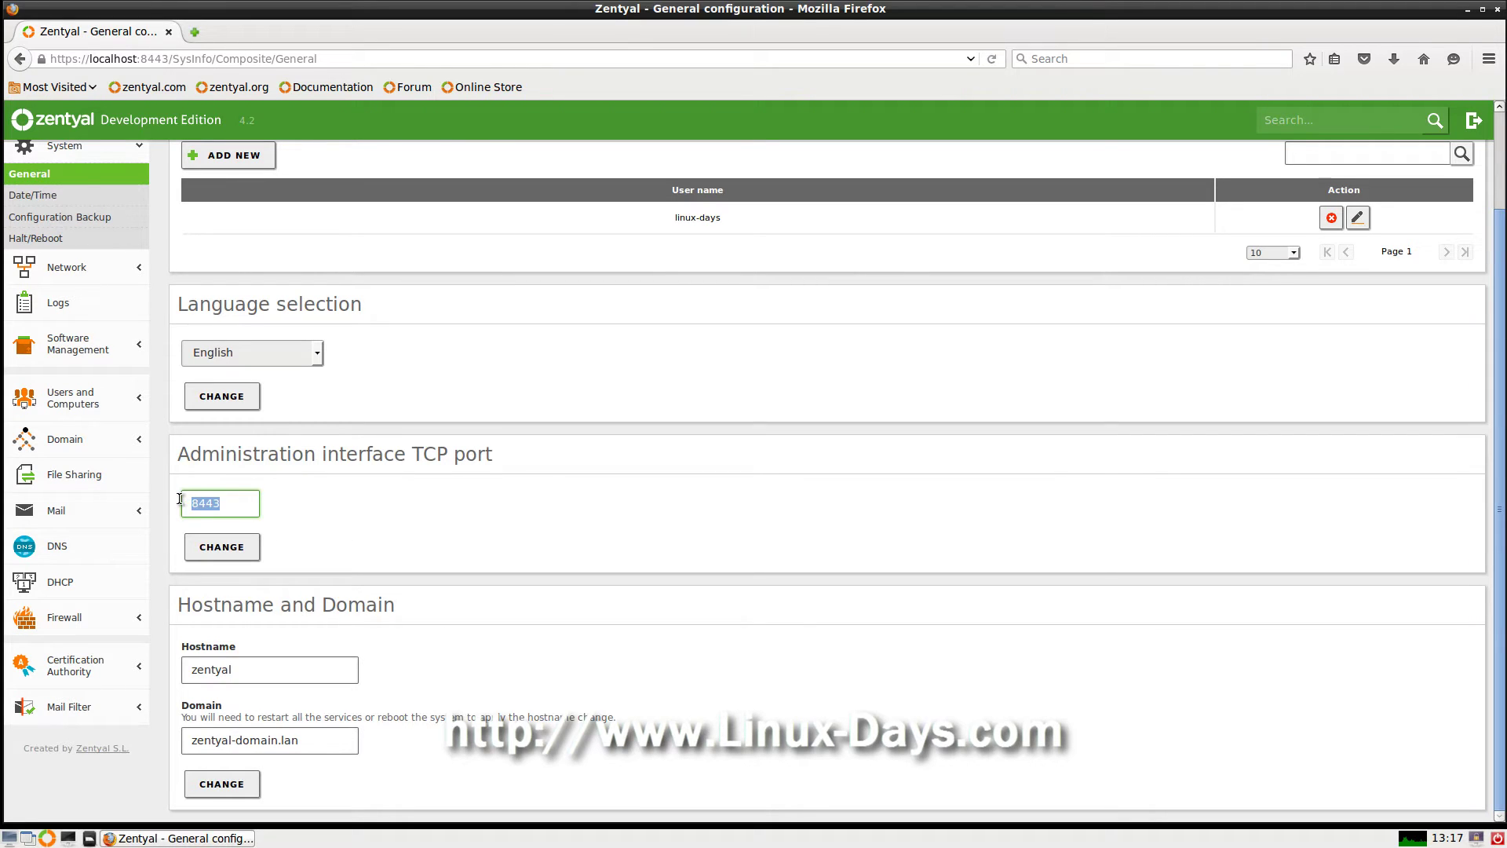
left_click(167, 59)
left_click(169, 59)
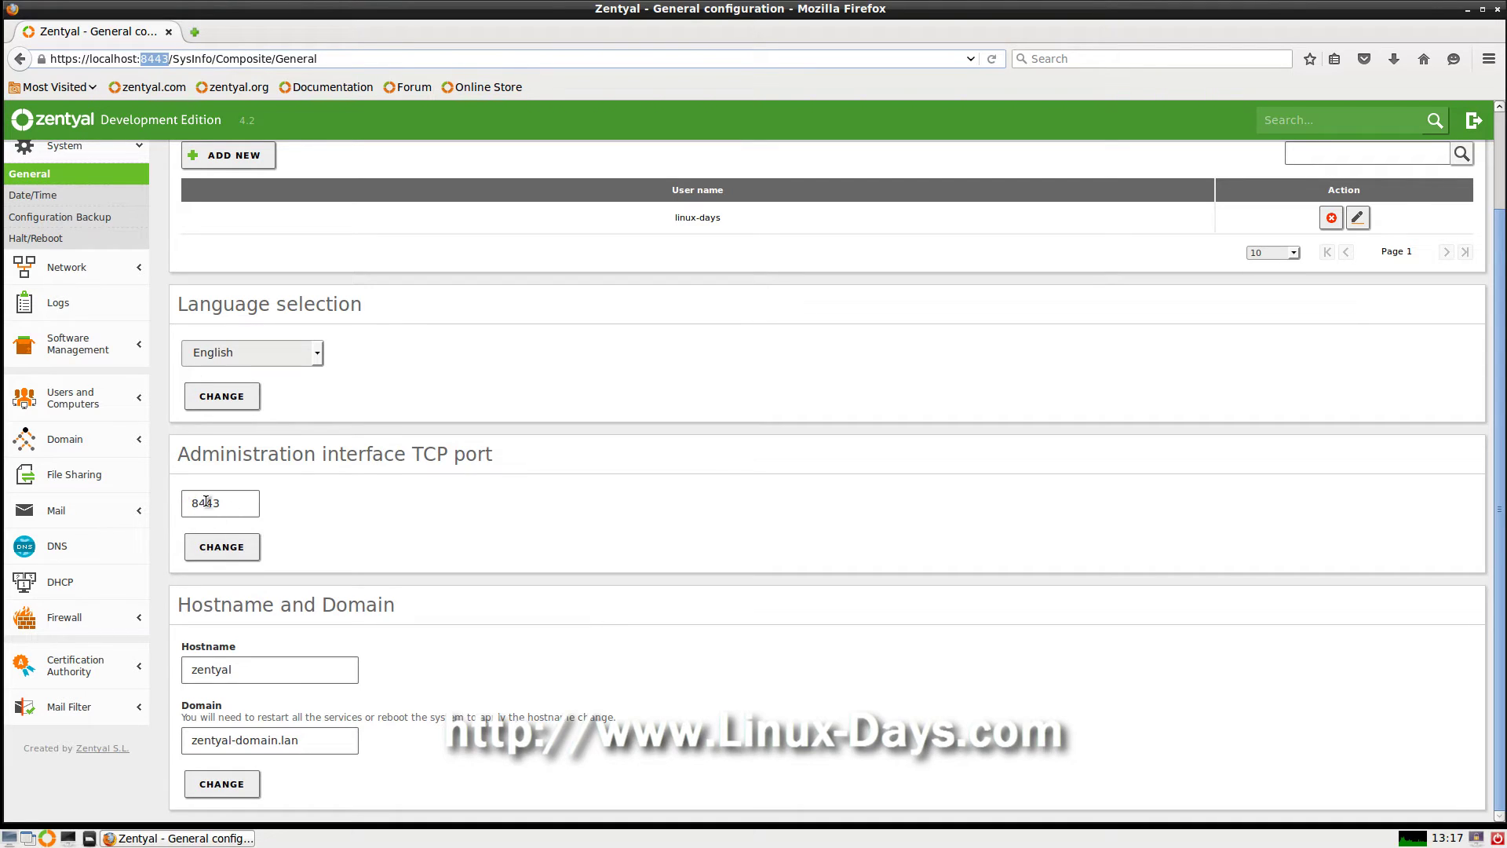
left_click(402, 515)
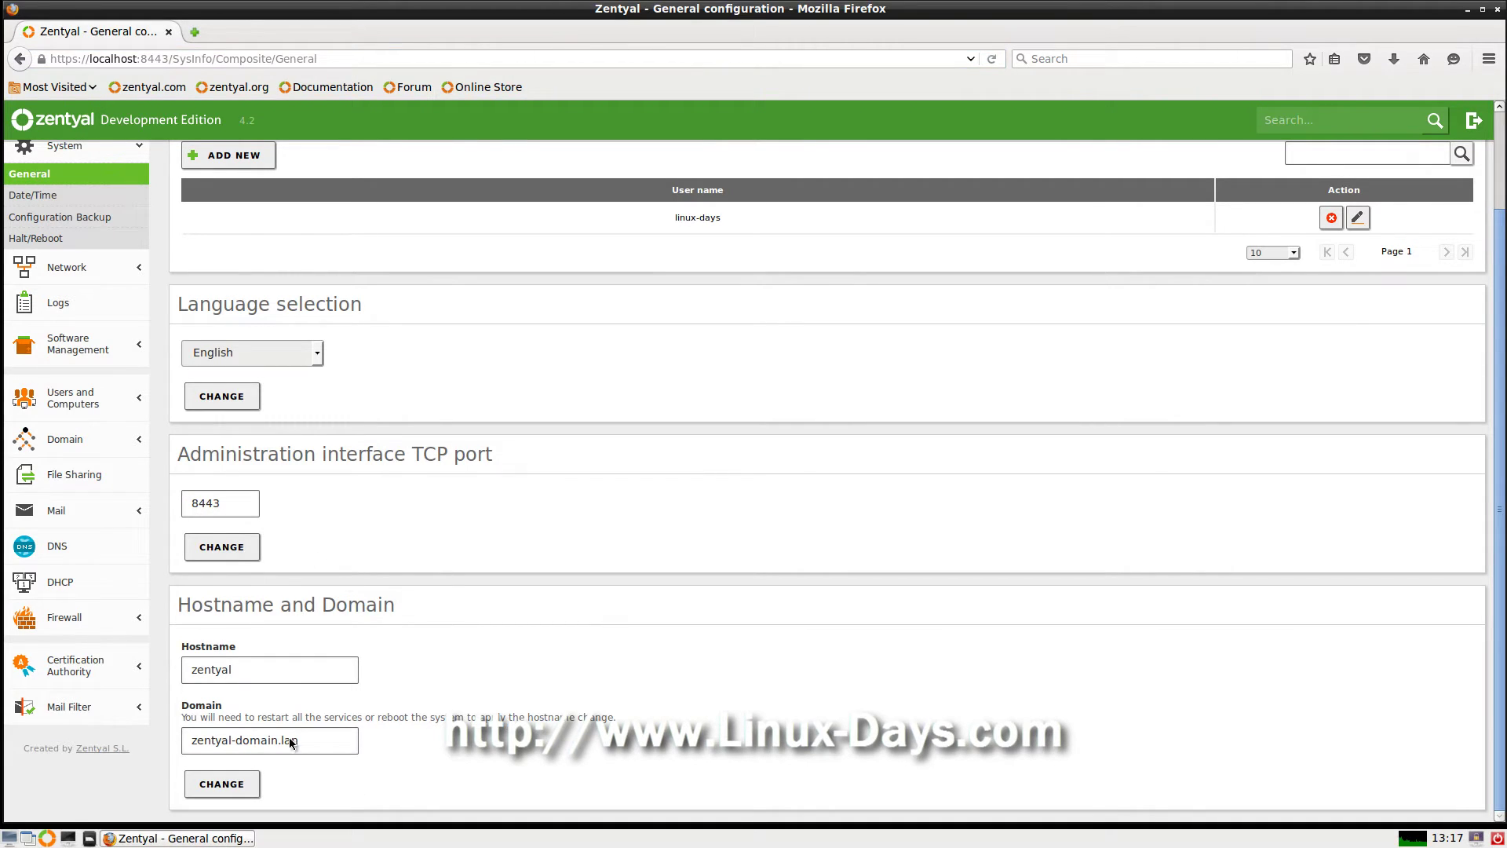
- Review the local configuration backup options, opening the file chooser for restoring a backup and cancelling it
left_click(57, 218)
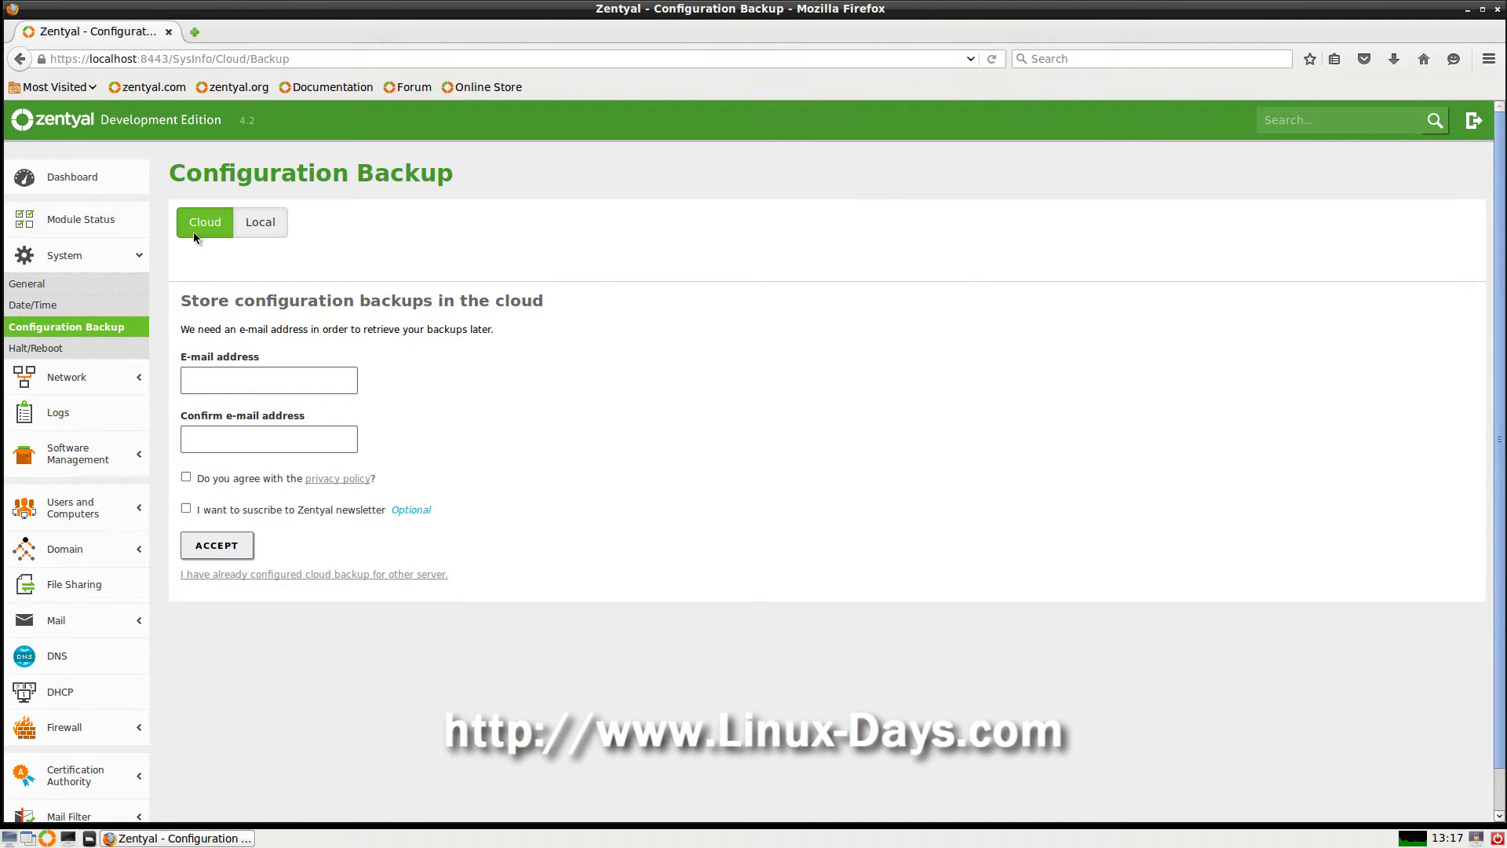
left_click(260, 224)
left_click(281, 391)
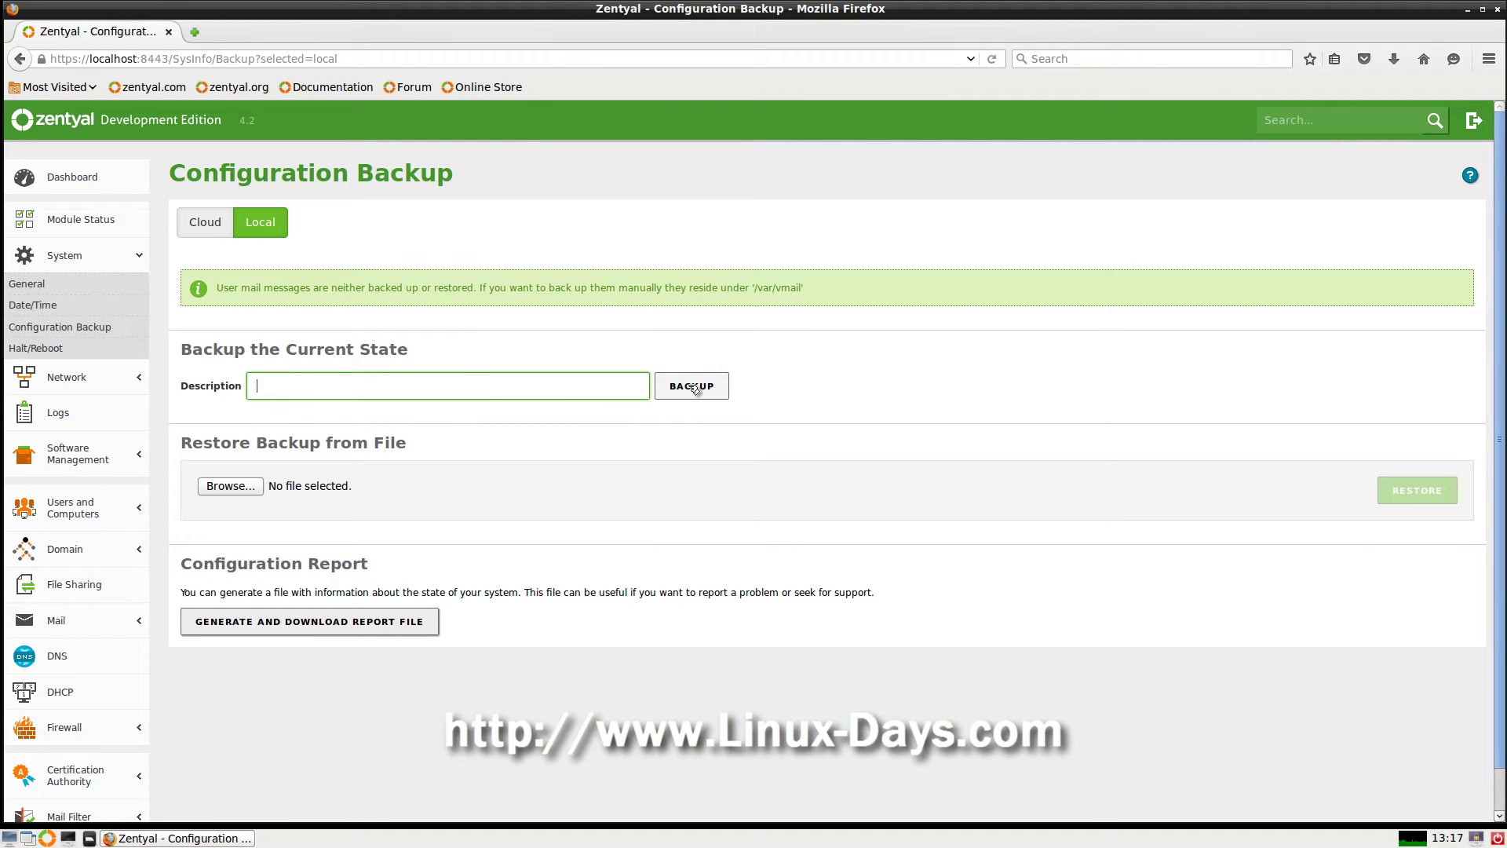
left_click_drag(190, 357, 441, 346)
left_click(450, 345)
left_click(243, 488)
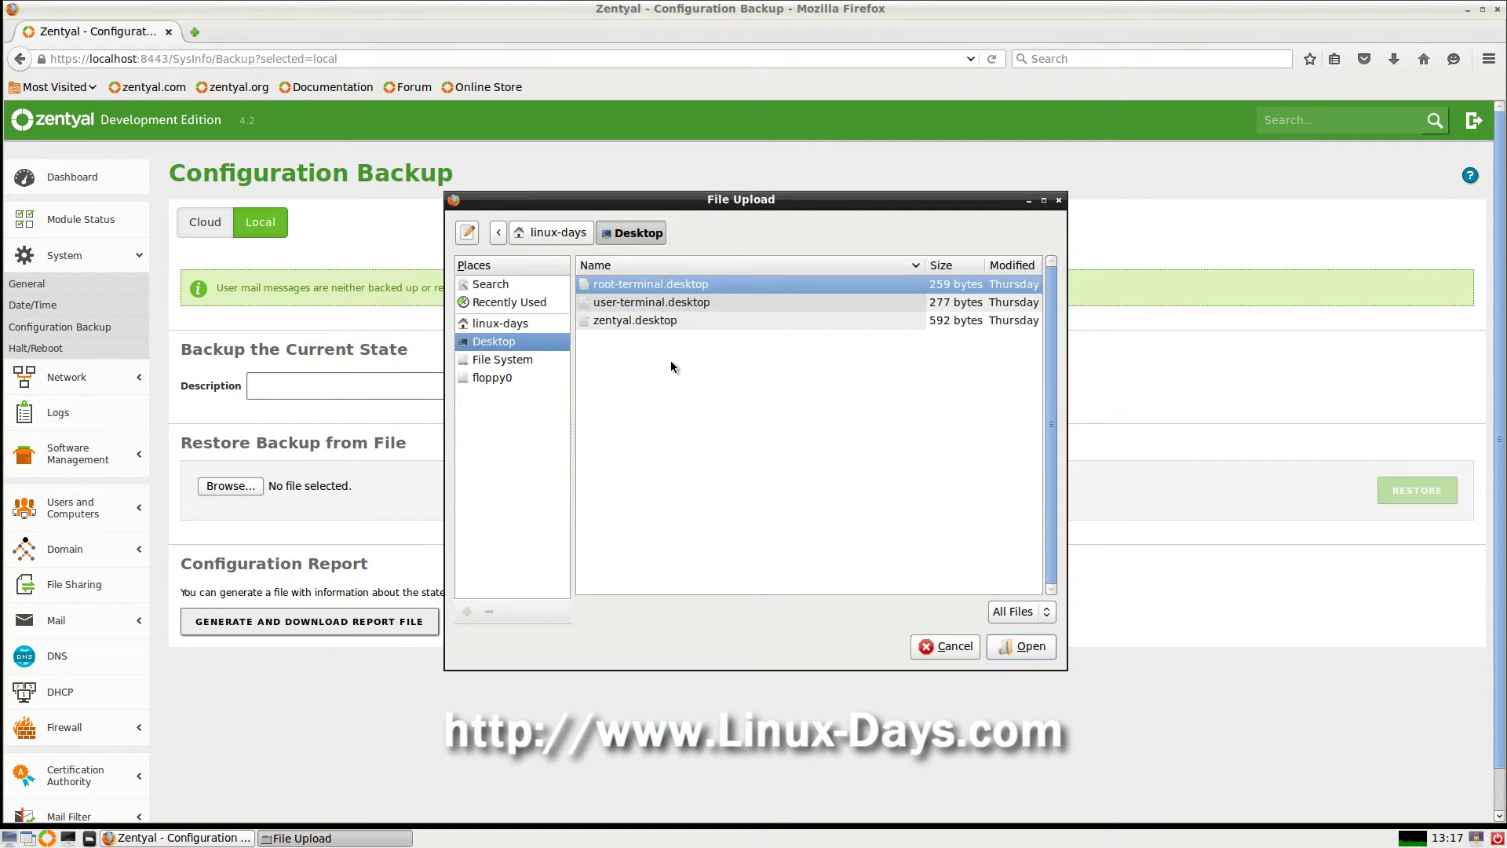
left_click(945, 646)
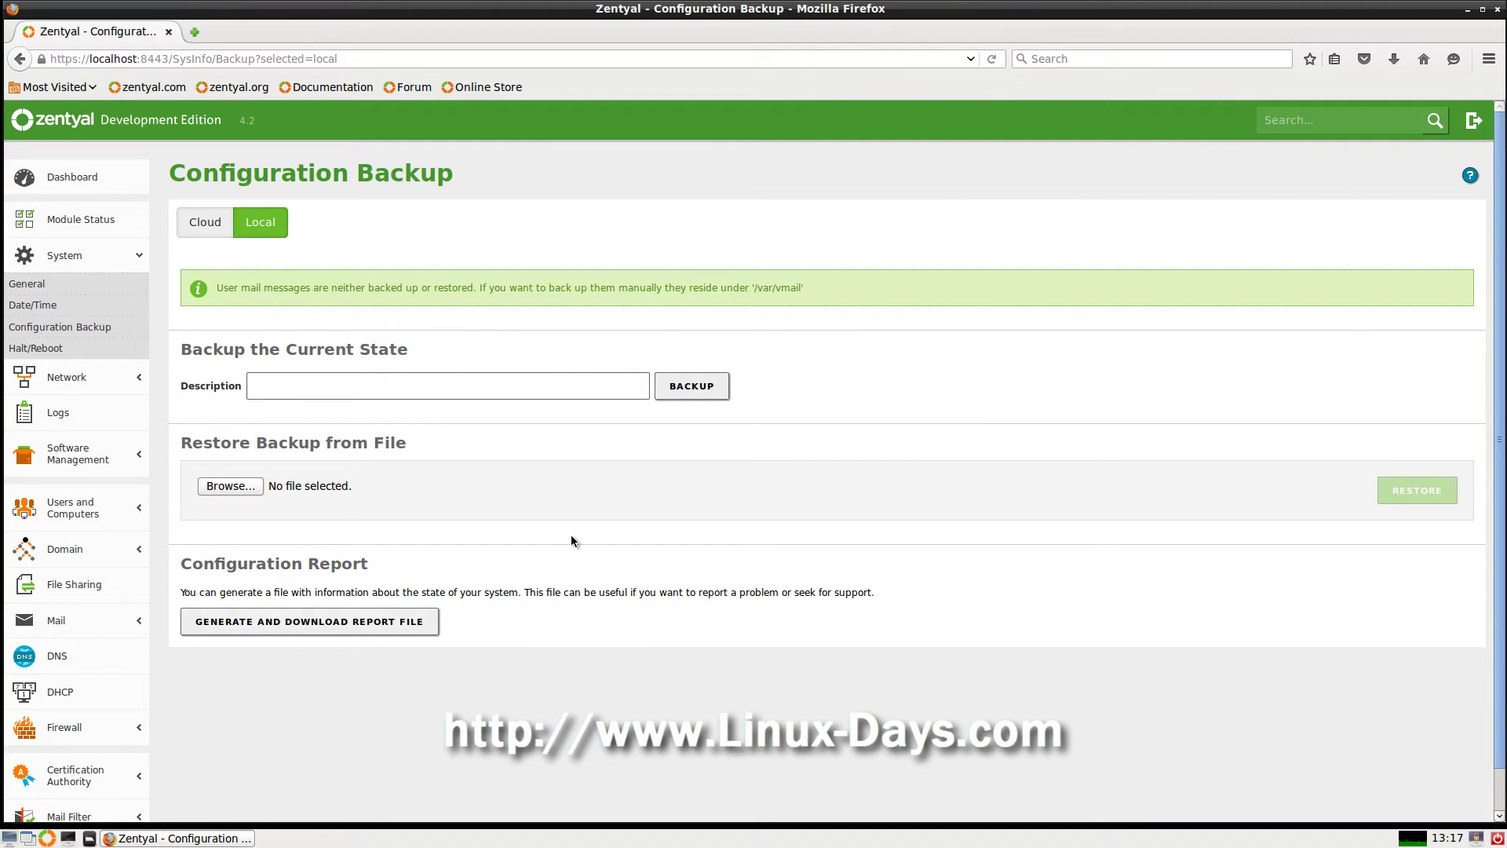
- Check the e-mail address field of the cloud configuration backup form and view the Halt or Reboot page
left_click(203, 228)
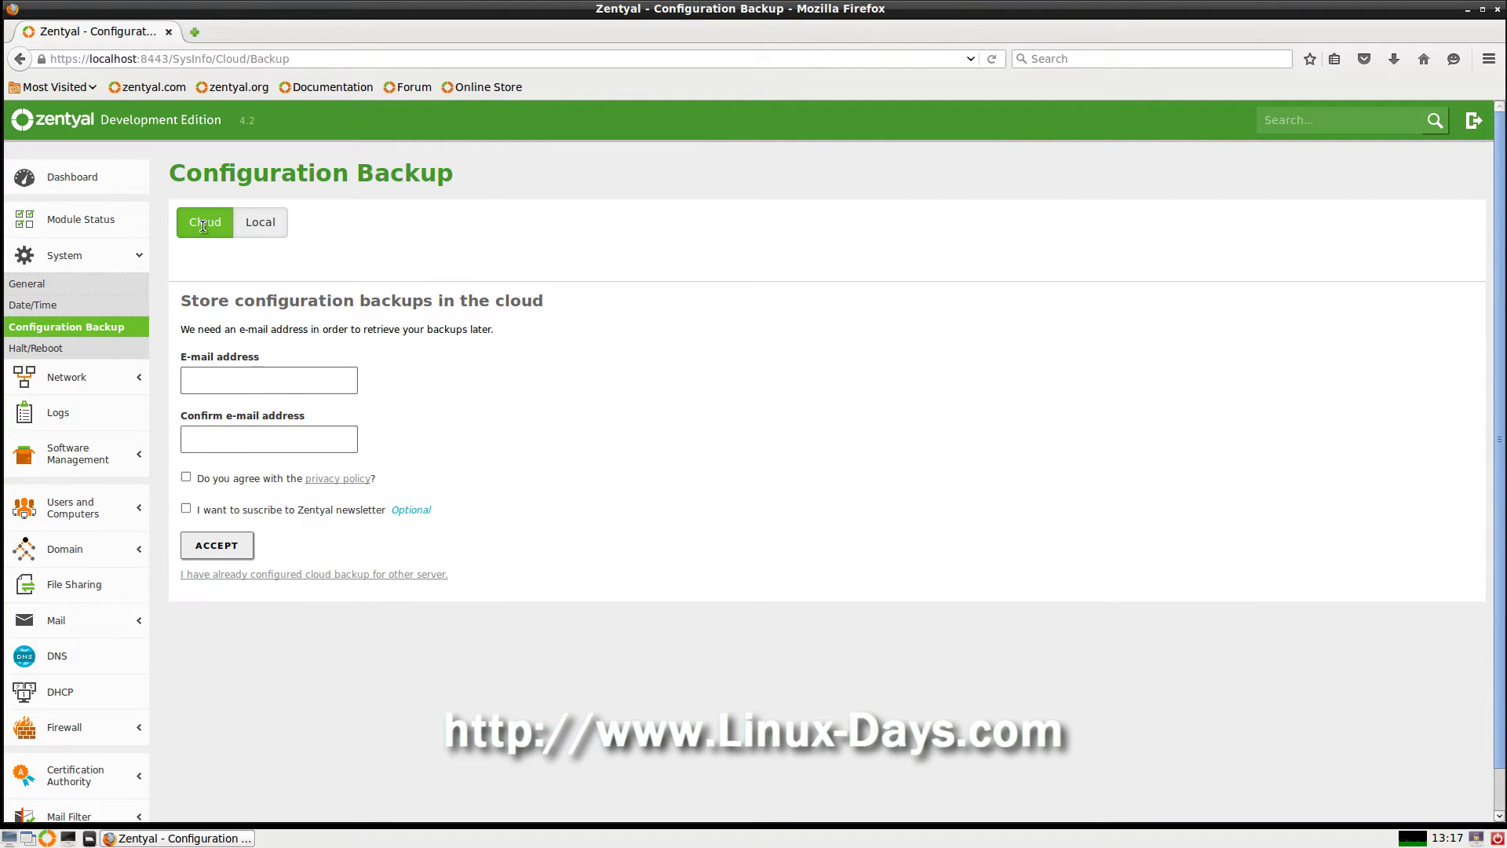
left_click_drag(182, 359, 284, 352)
left_click(284, 352)
left_click(36, 350)
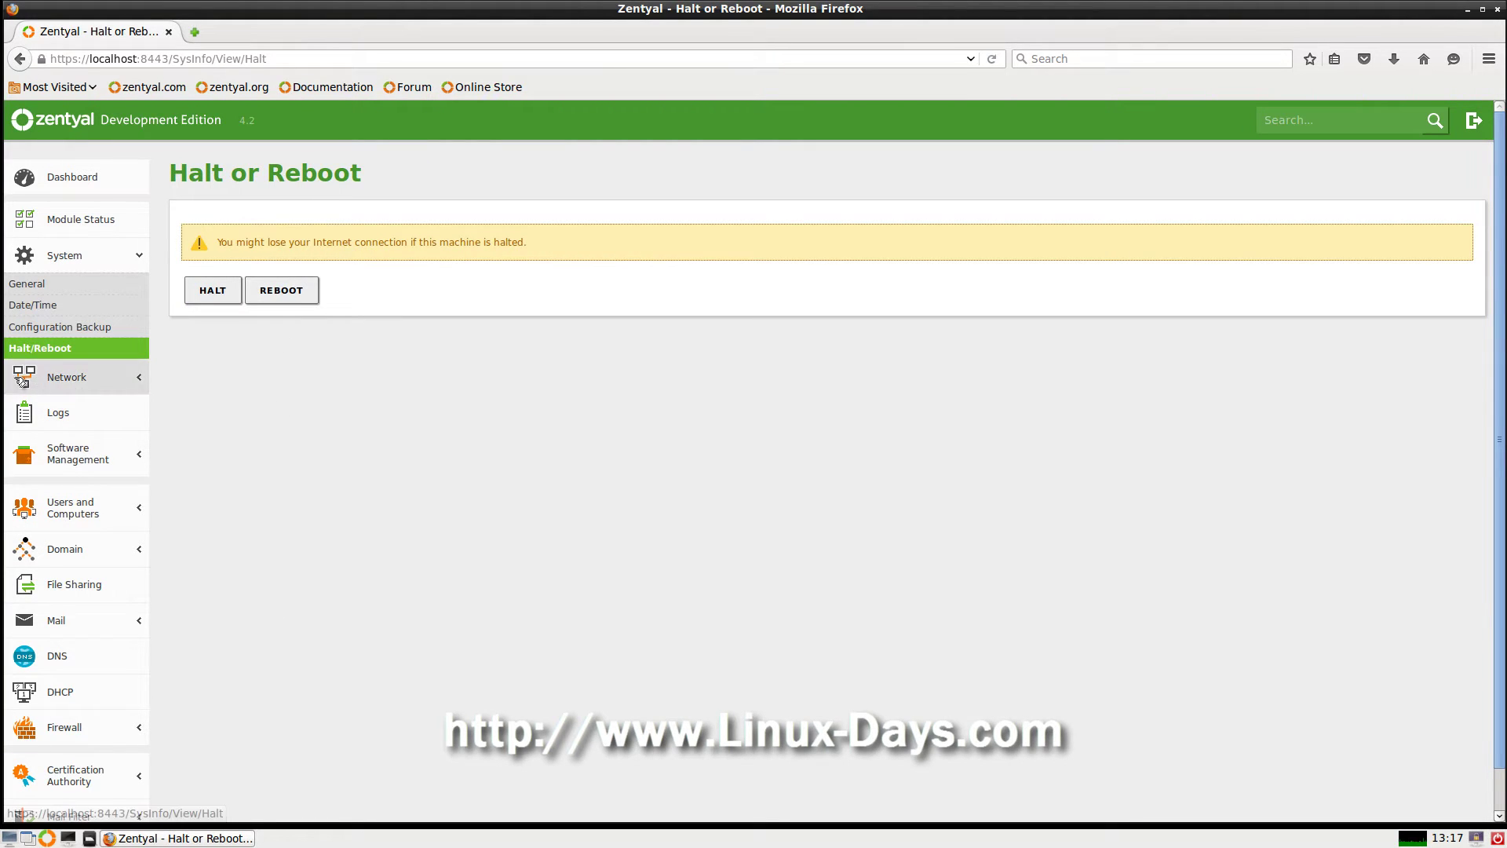
- Open the network interfaces settings and look at the configuration methods available for eth0
left_click(51, 378)
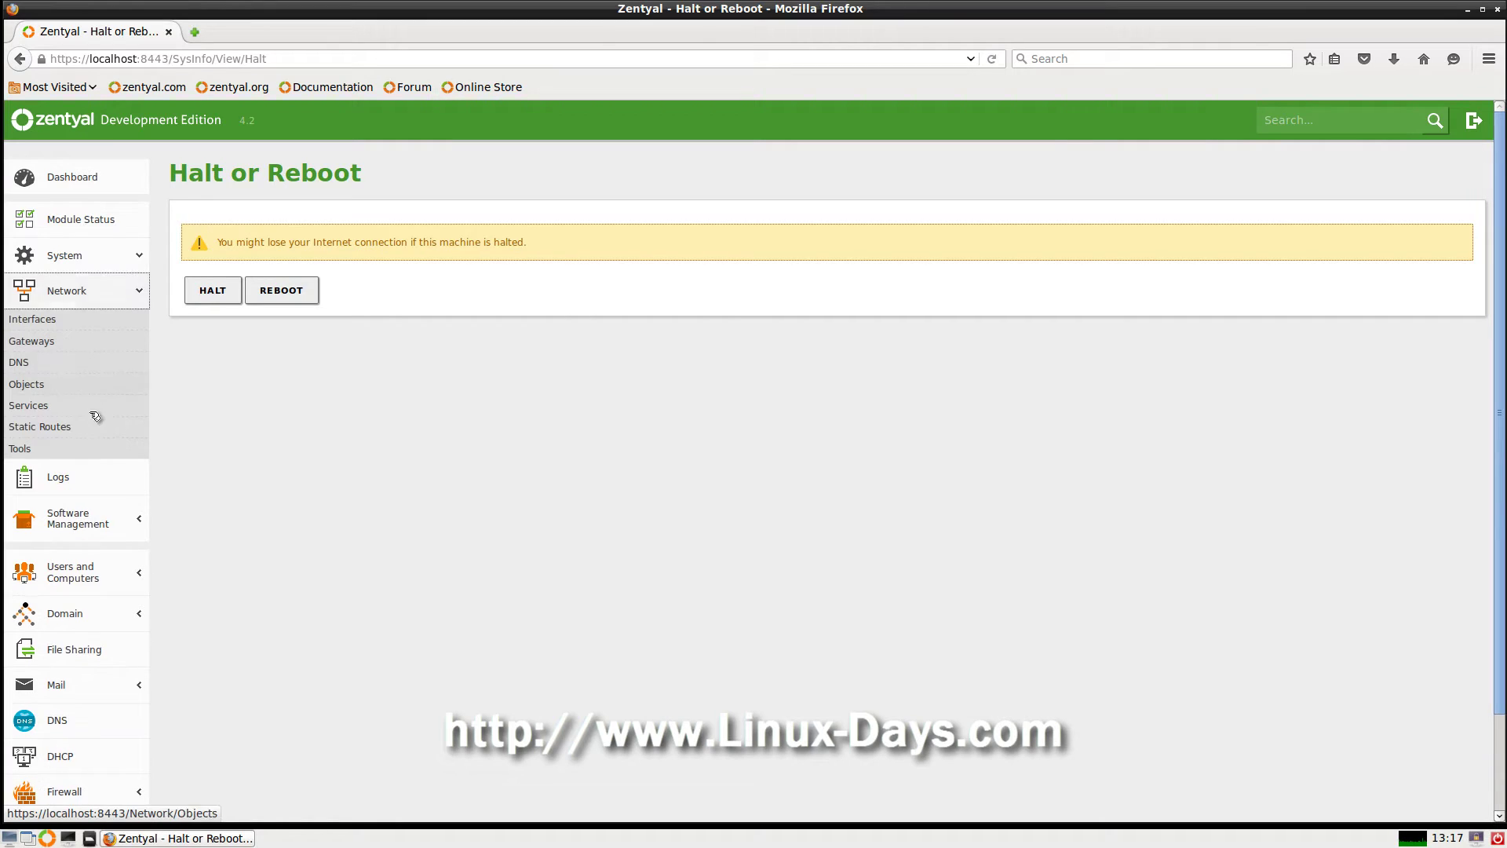
left_click(35, 319)
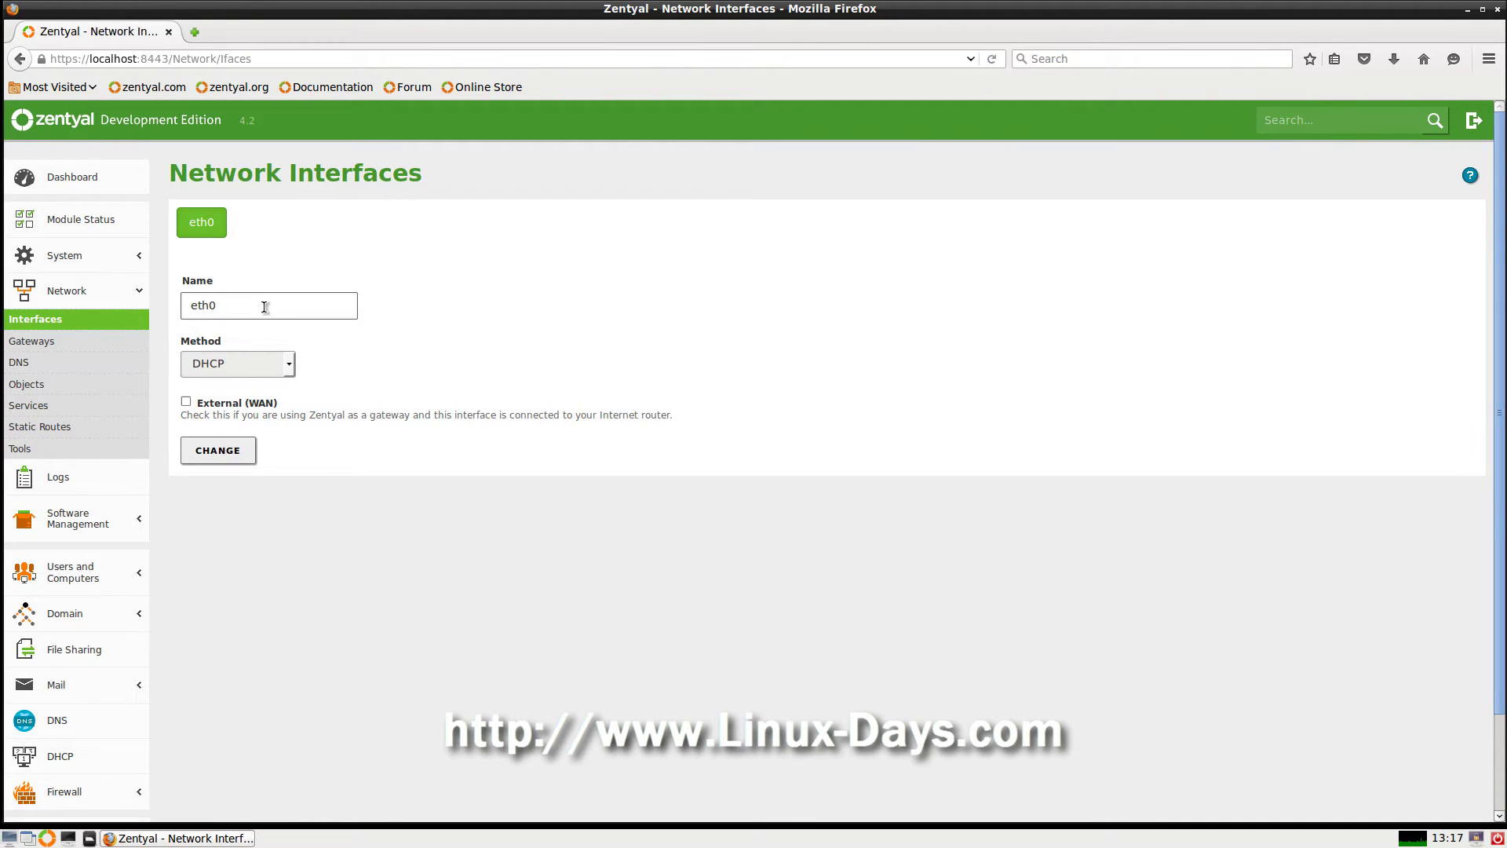
left_click(290, 368)
left_click(125, 397)
- Review the gateways list with its proxy settings and the network's DNS resolver page
left_click(53, 347)
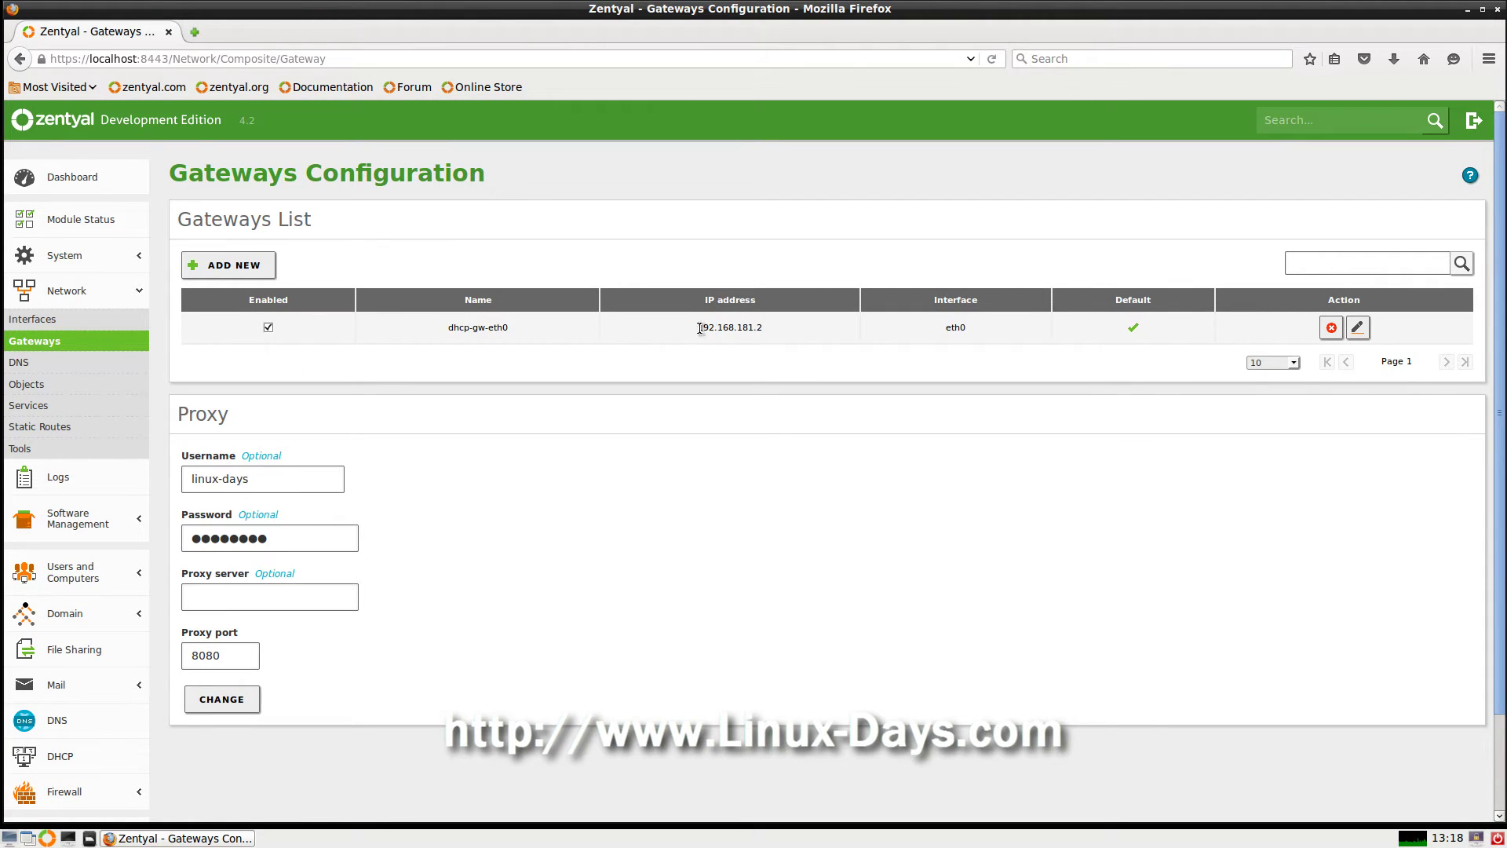
left_click(790, 328)
scroll(463, 427, "down", 3)
left_click_drag(263, 371, 147, 375)
left_click(27, 257)
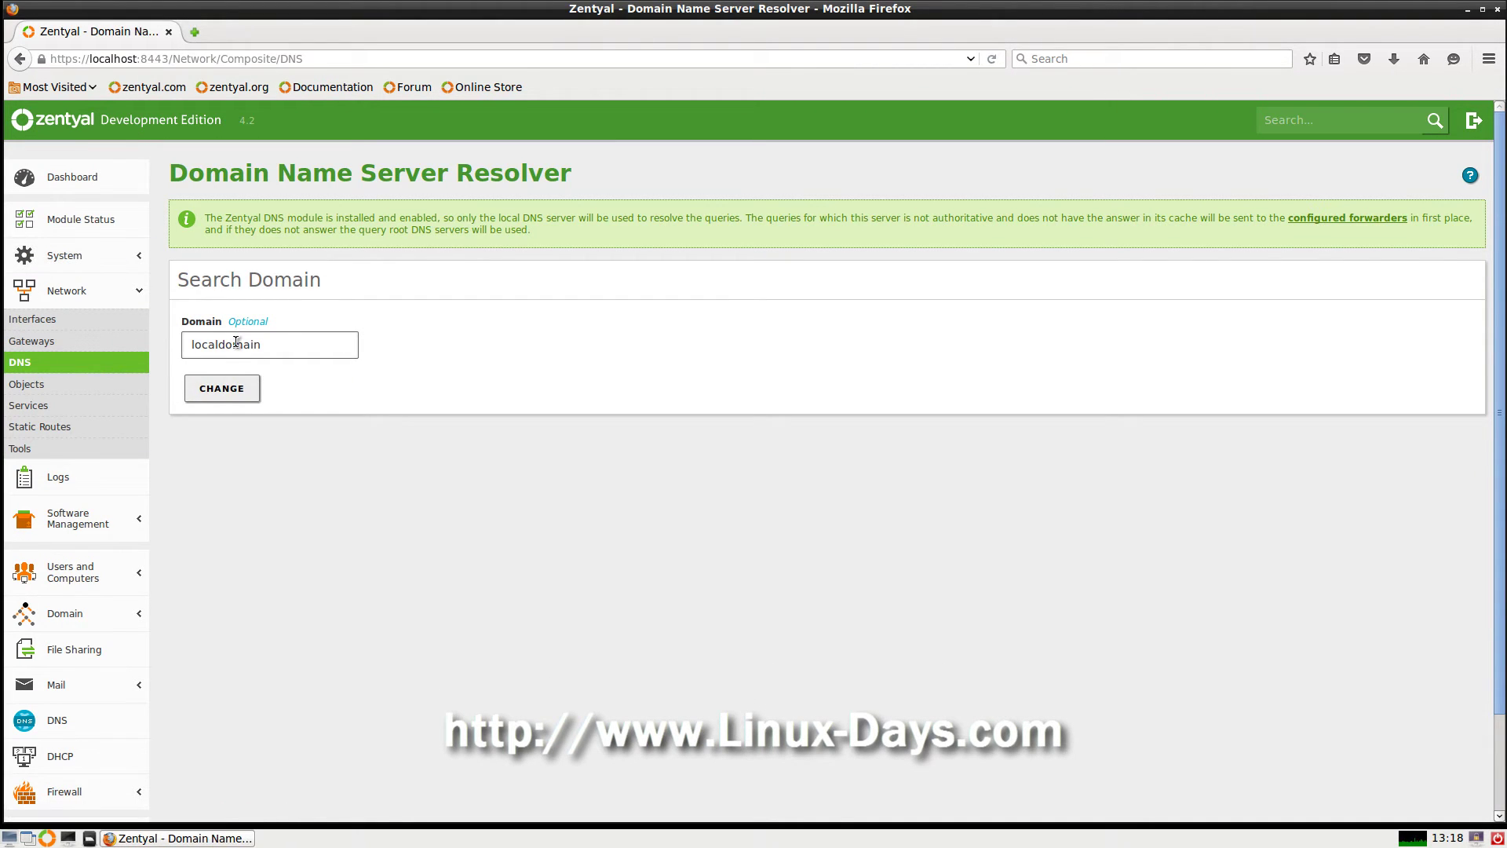
- View the network objects list and examine the list of defined network services
left_click(38, 387)
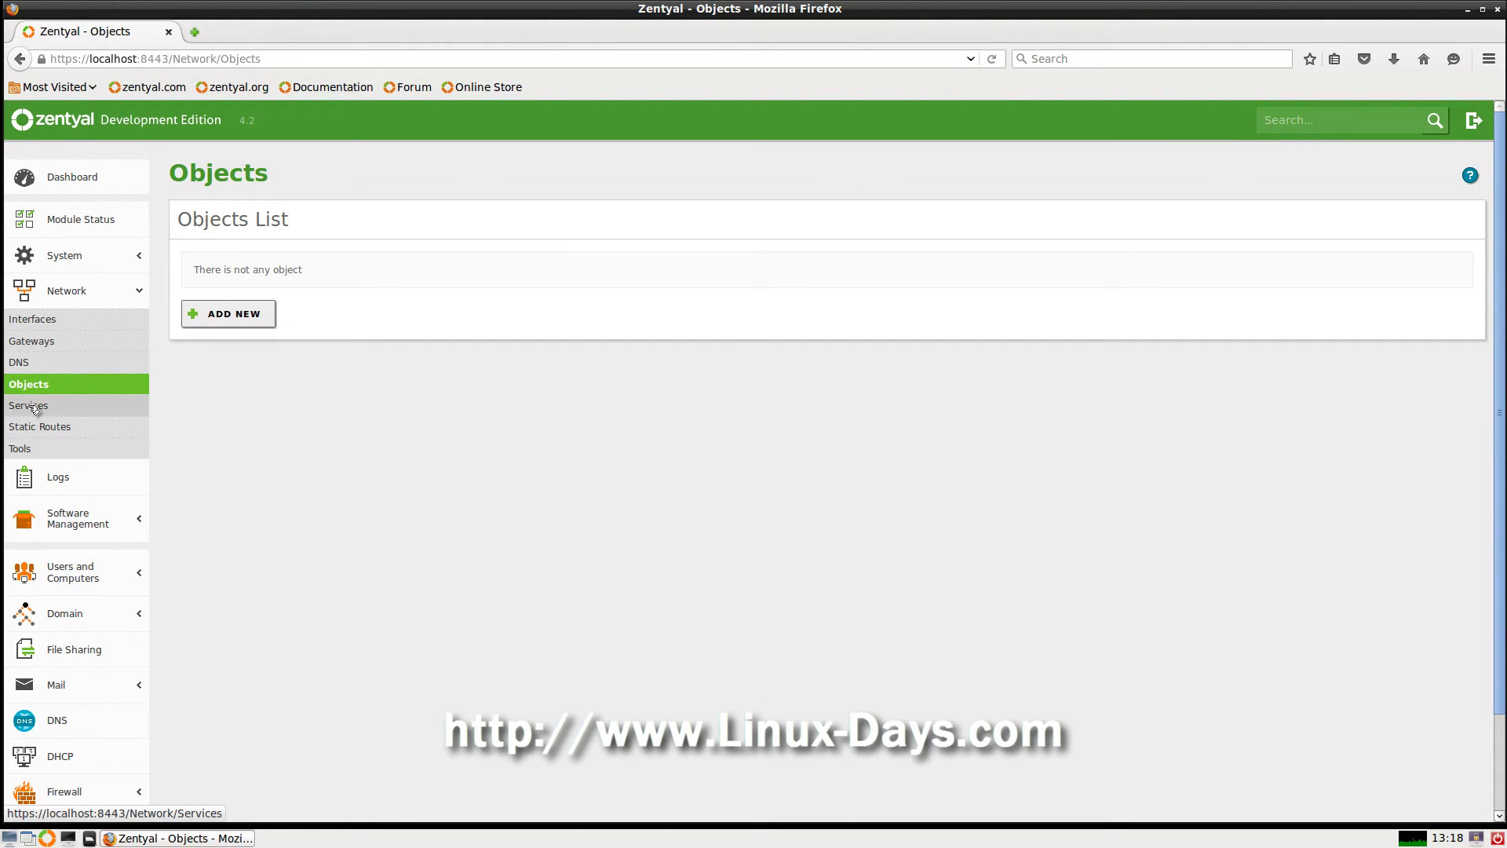
left_click(33, 408)
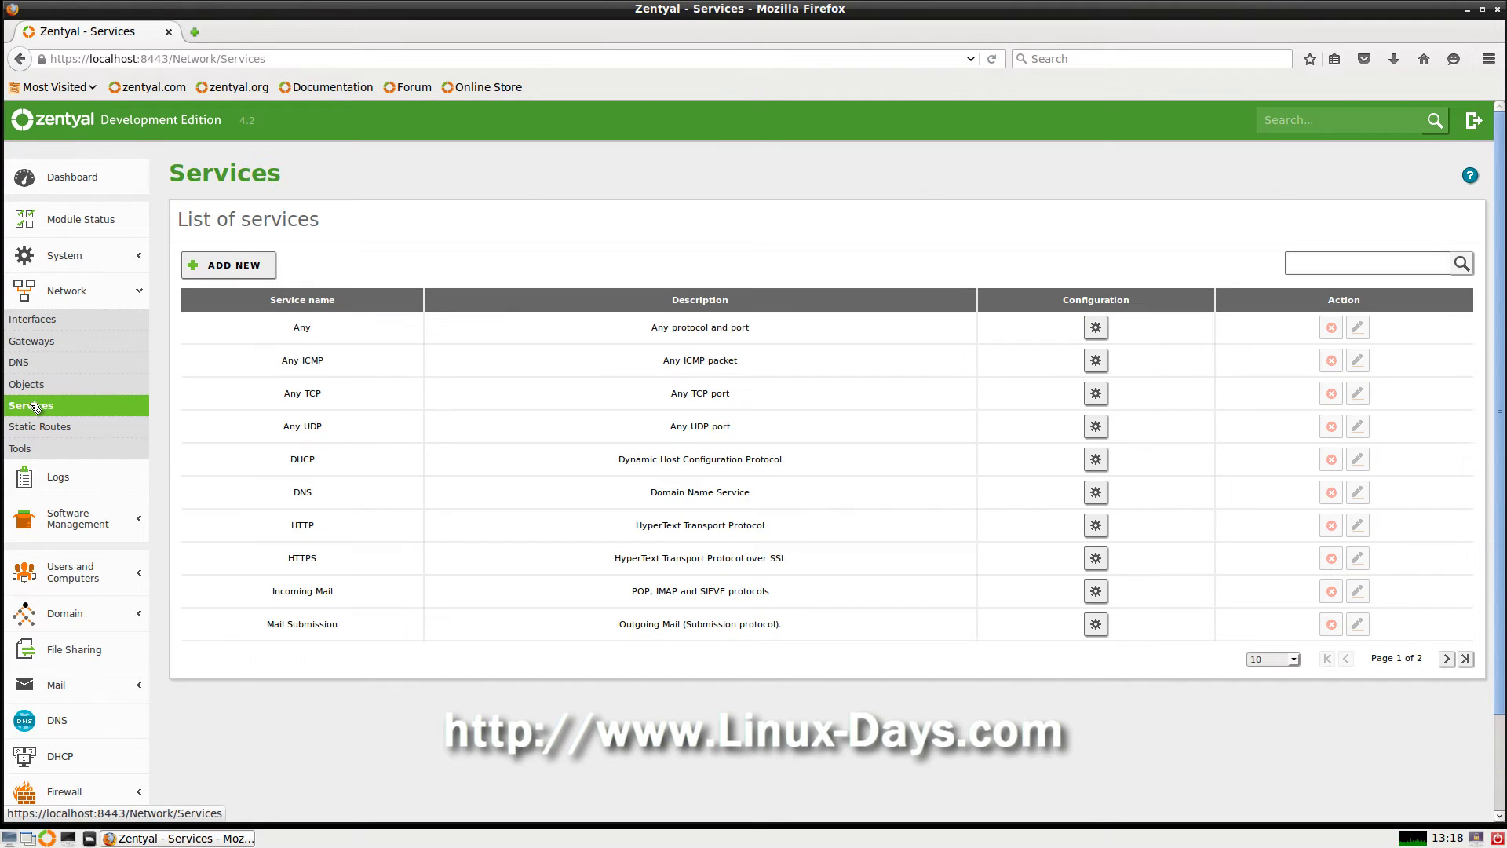
left_click_drag(279, 336, 813, 364)
left_click(815, 365)
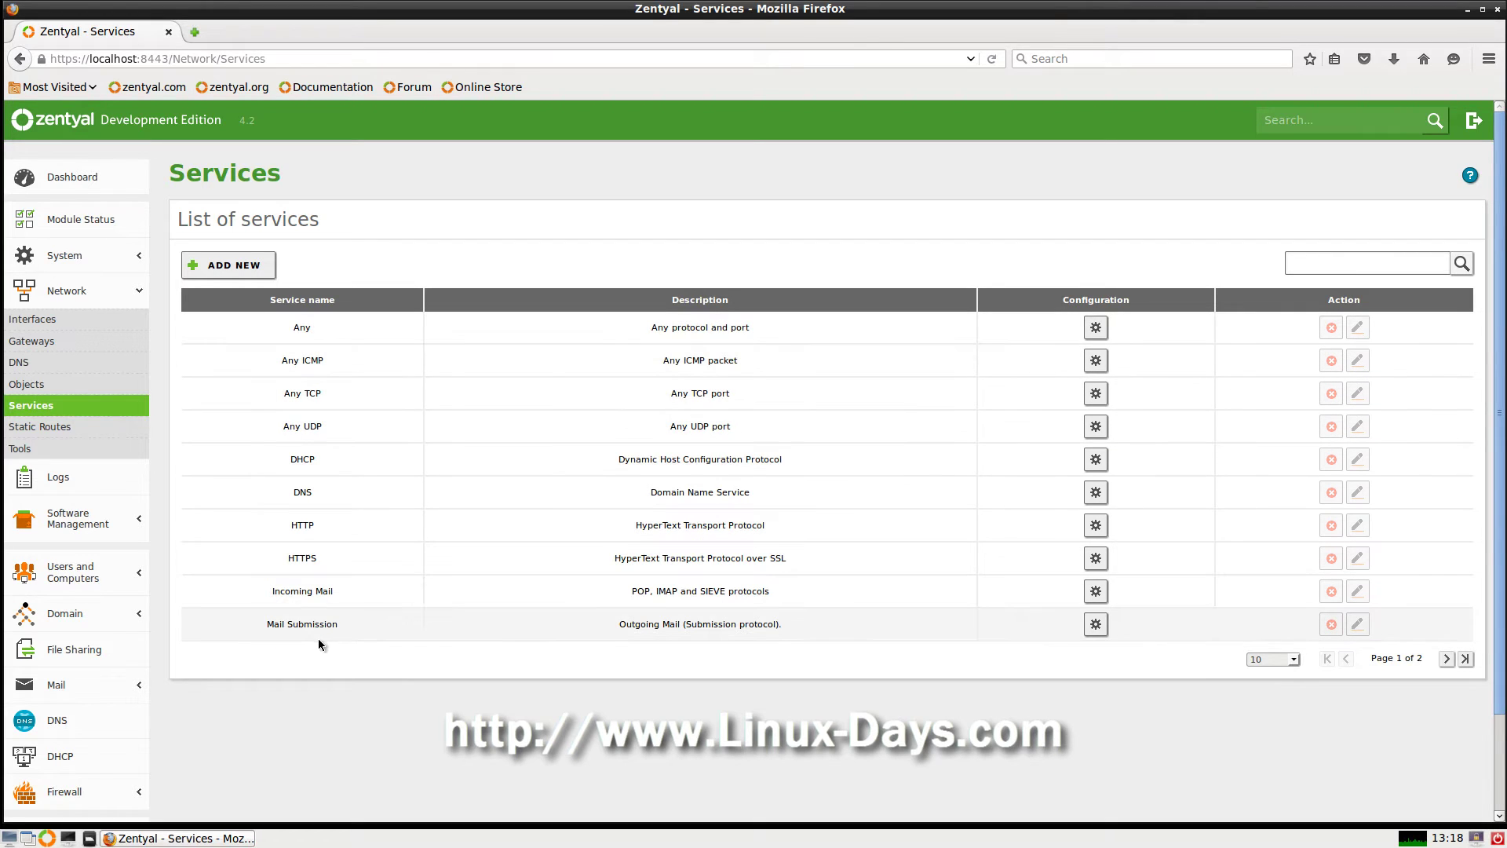
scroll(857, 605, "down", 3)
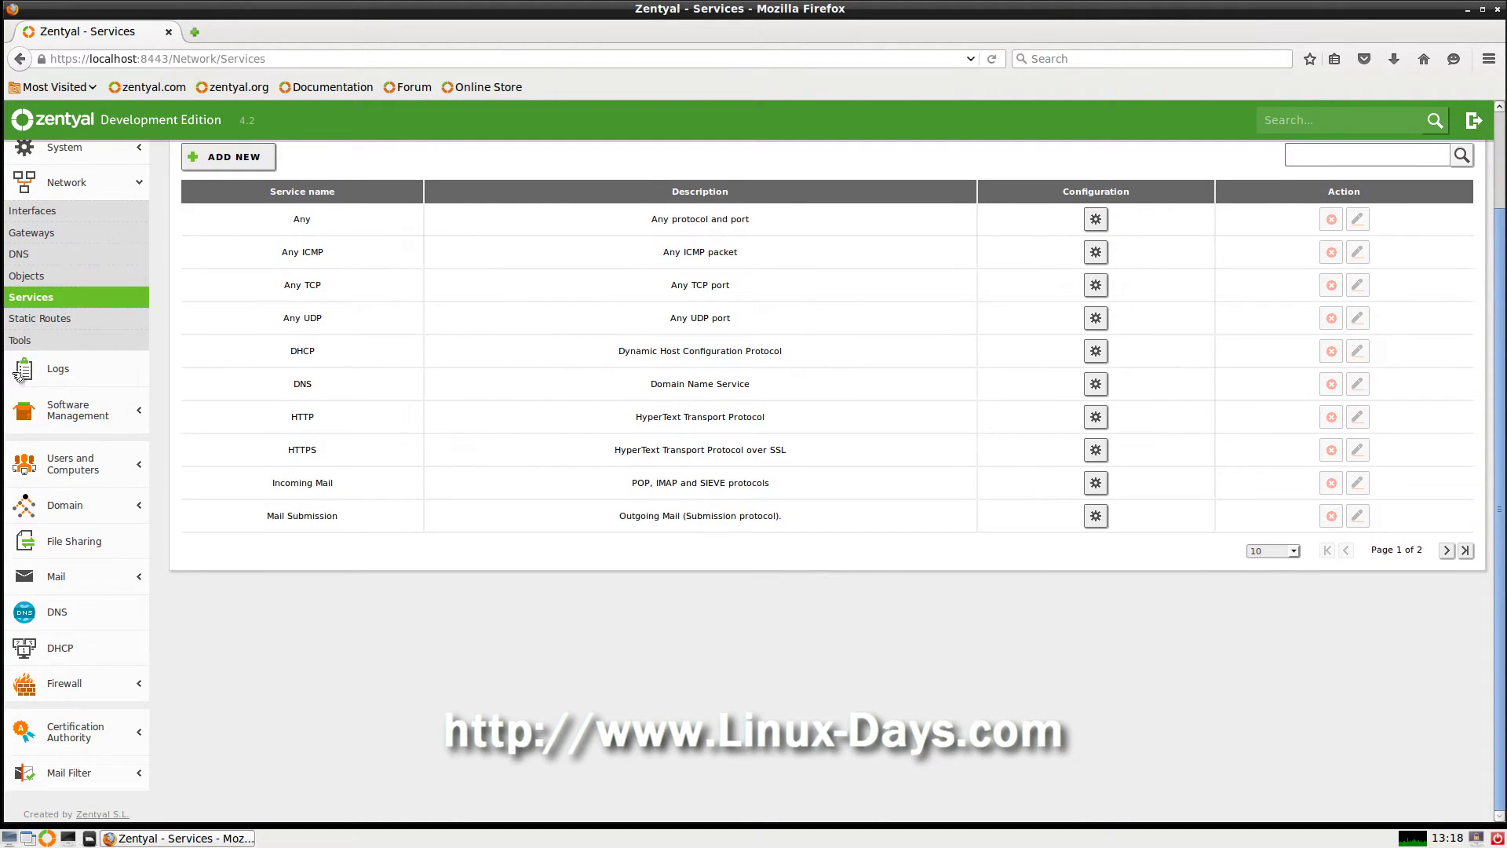
- View the static routes list and look through the network diagnostic tools
left_click(39, 320)
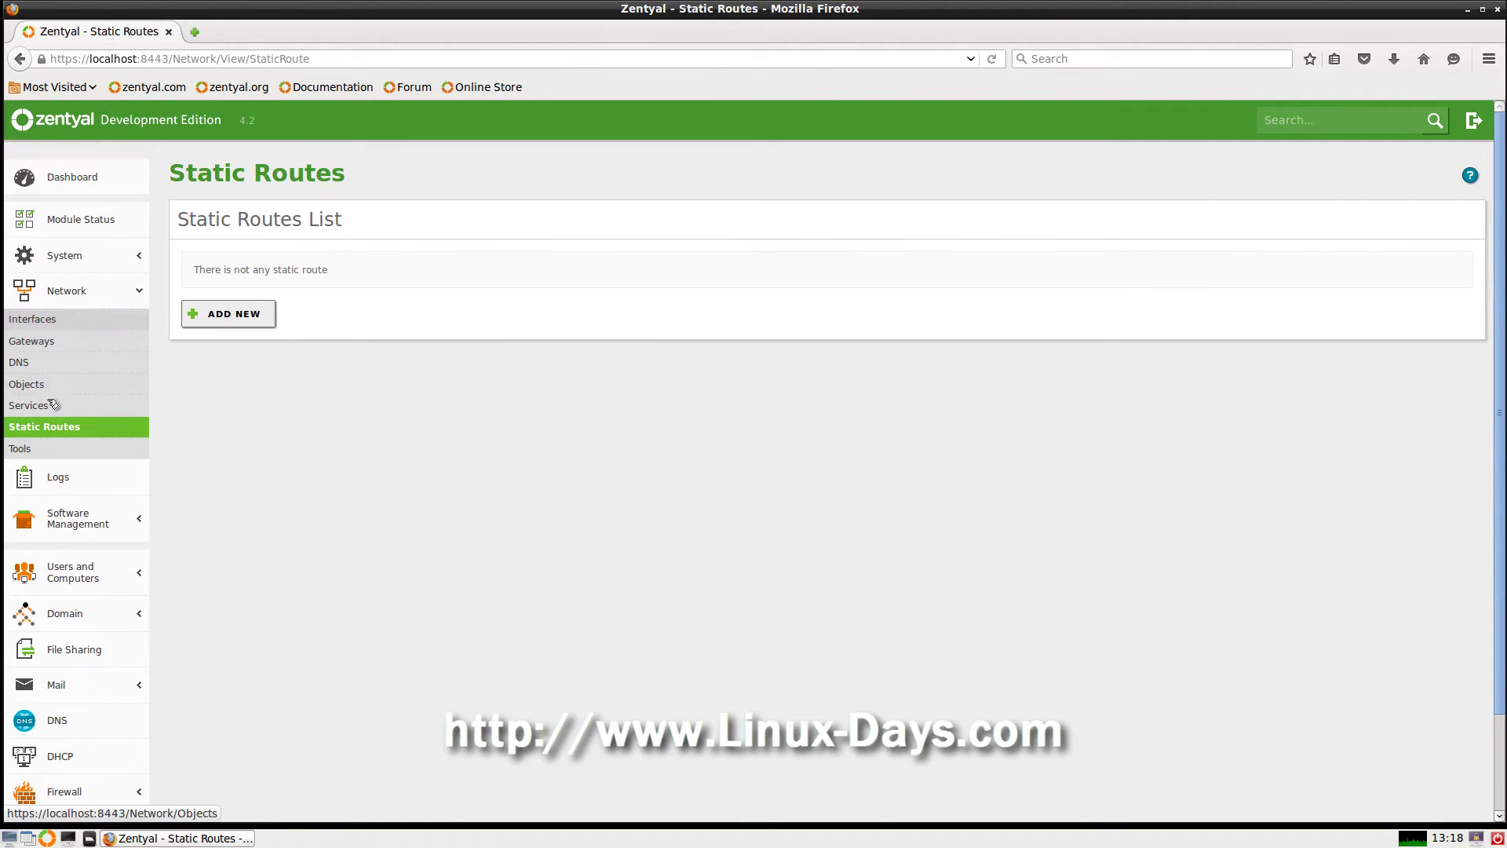
left_click(27, 450)
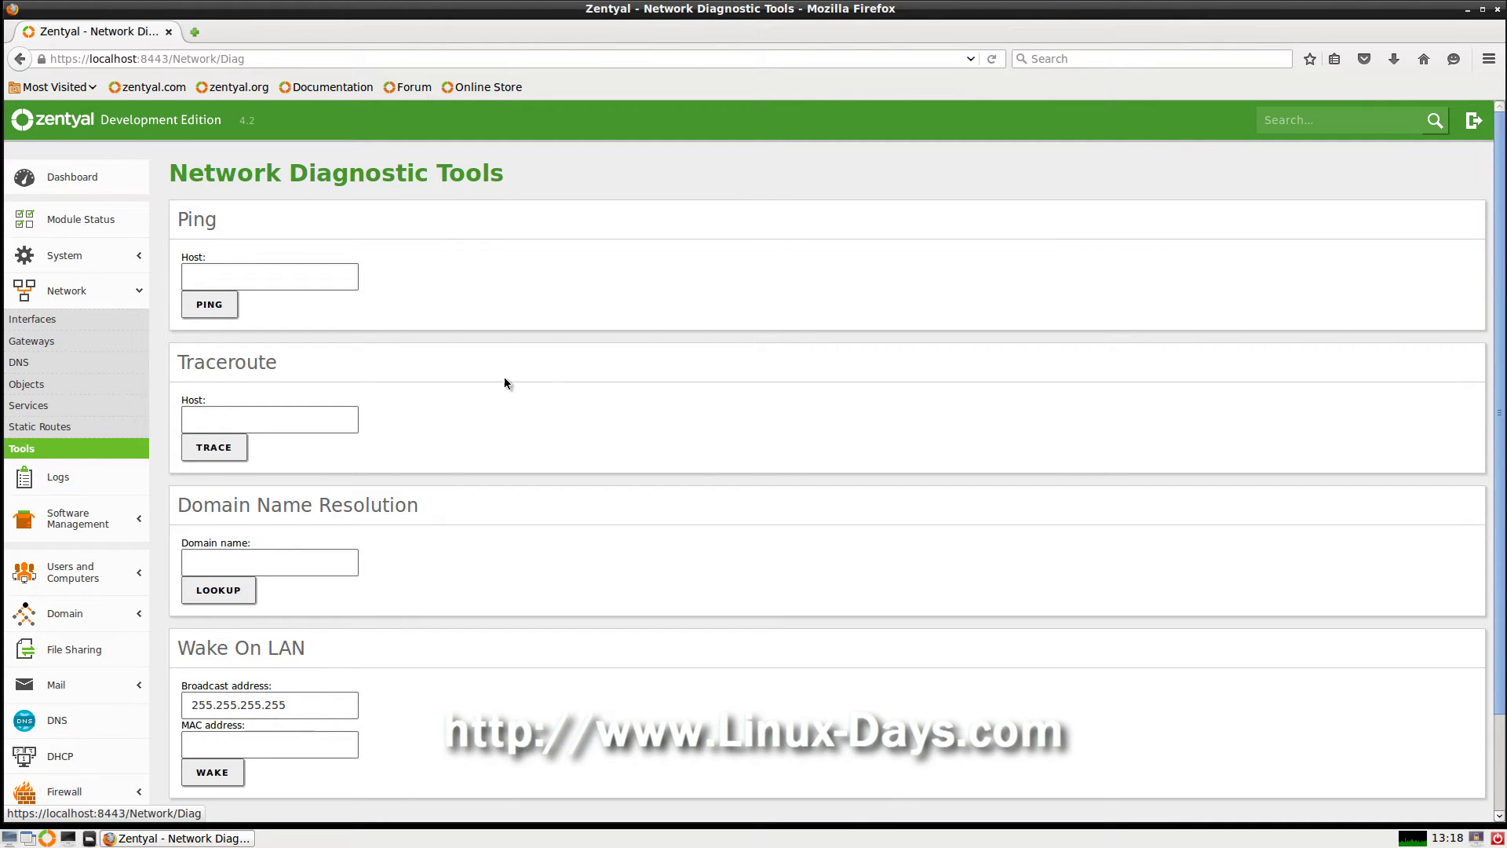
scroll(486, 373, "down", 3)
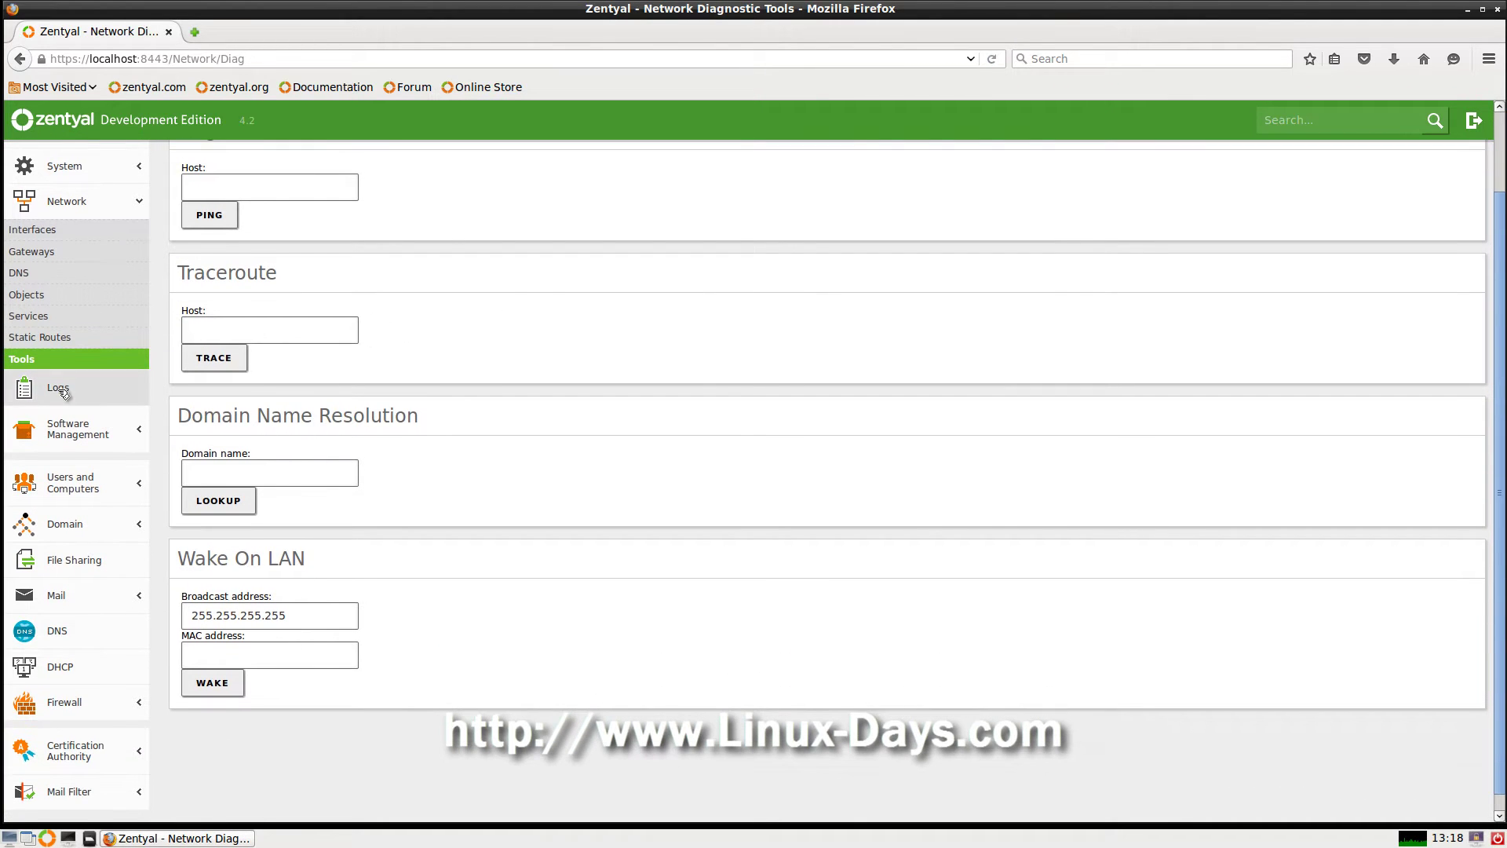
- Review the log domains available for querying and open the full report for the Firewall domain
left_click(63, 390)
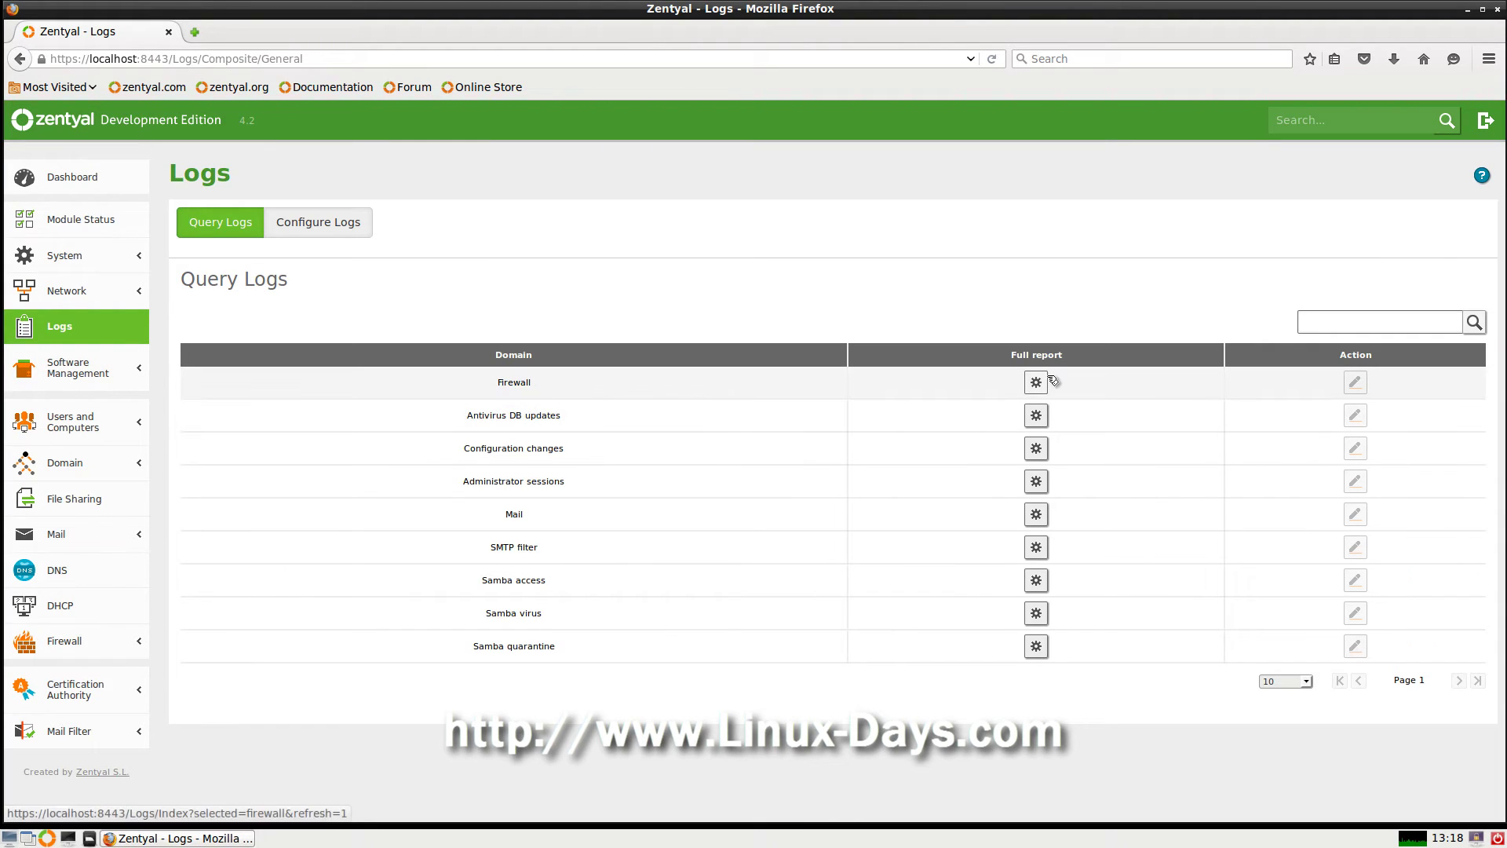
mouse_move(169, 182)
left_mouse_down()
mouse_move(240, 176)
mouse_move(179, 173)
left_mouse_up()
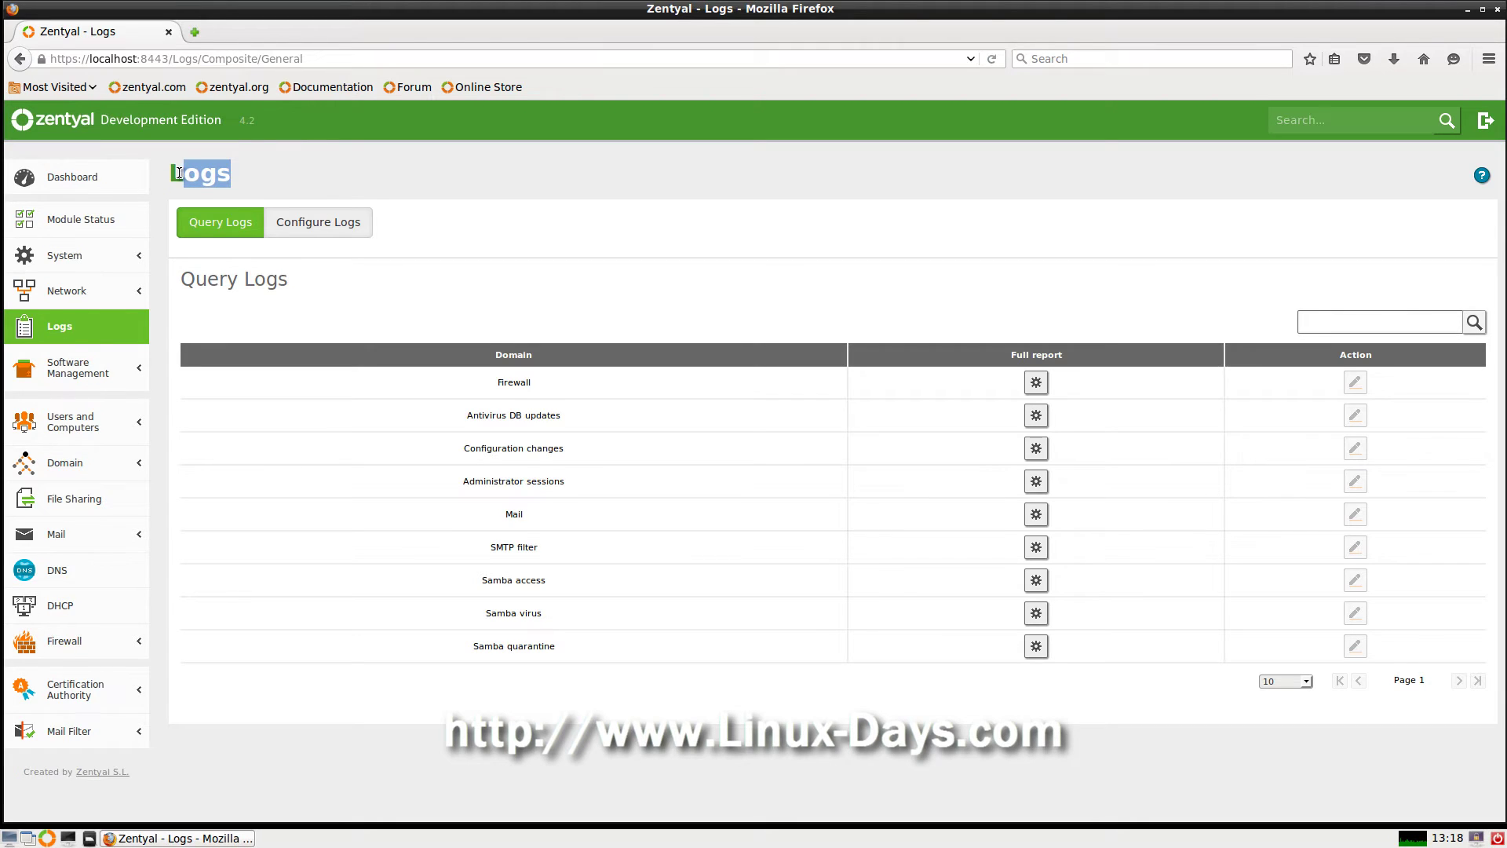
left_click_drag(380, 302, 606, 632)
left_click(880, 646)
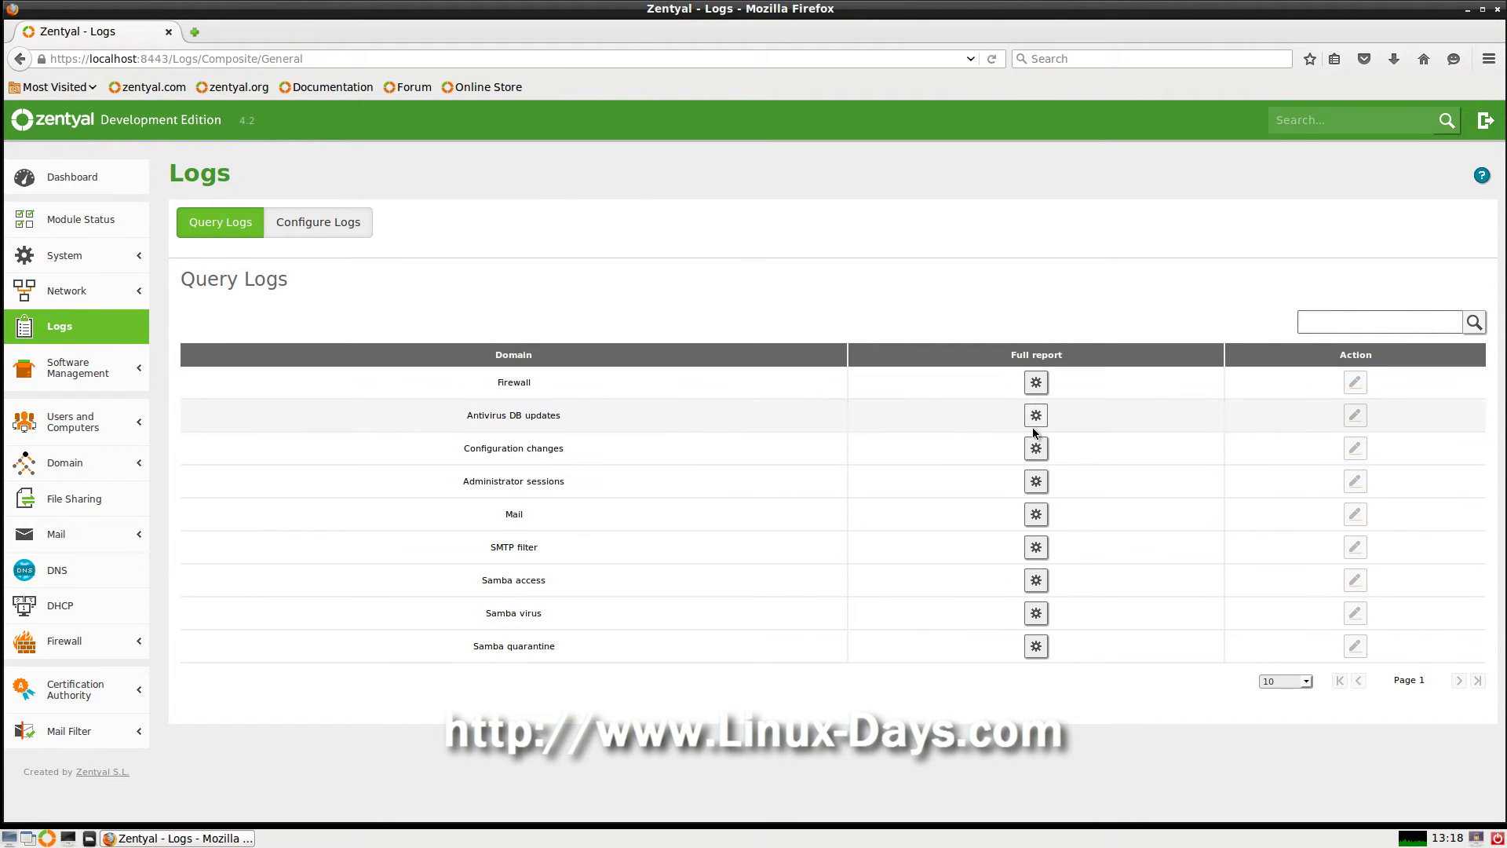
left_click(1037, 383)
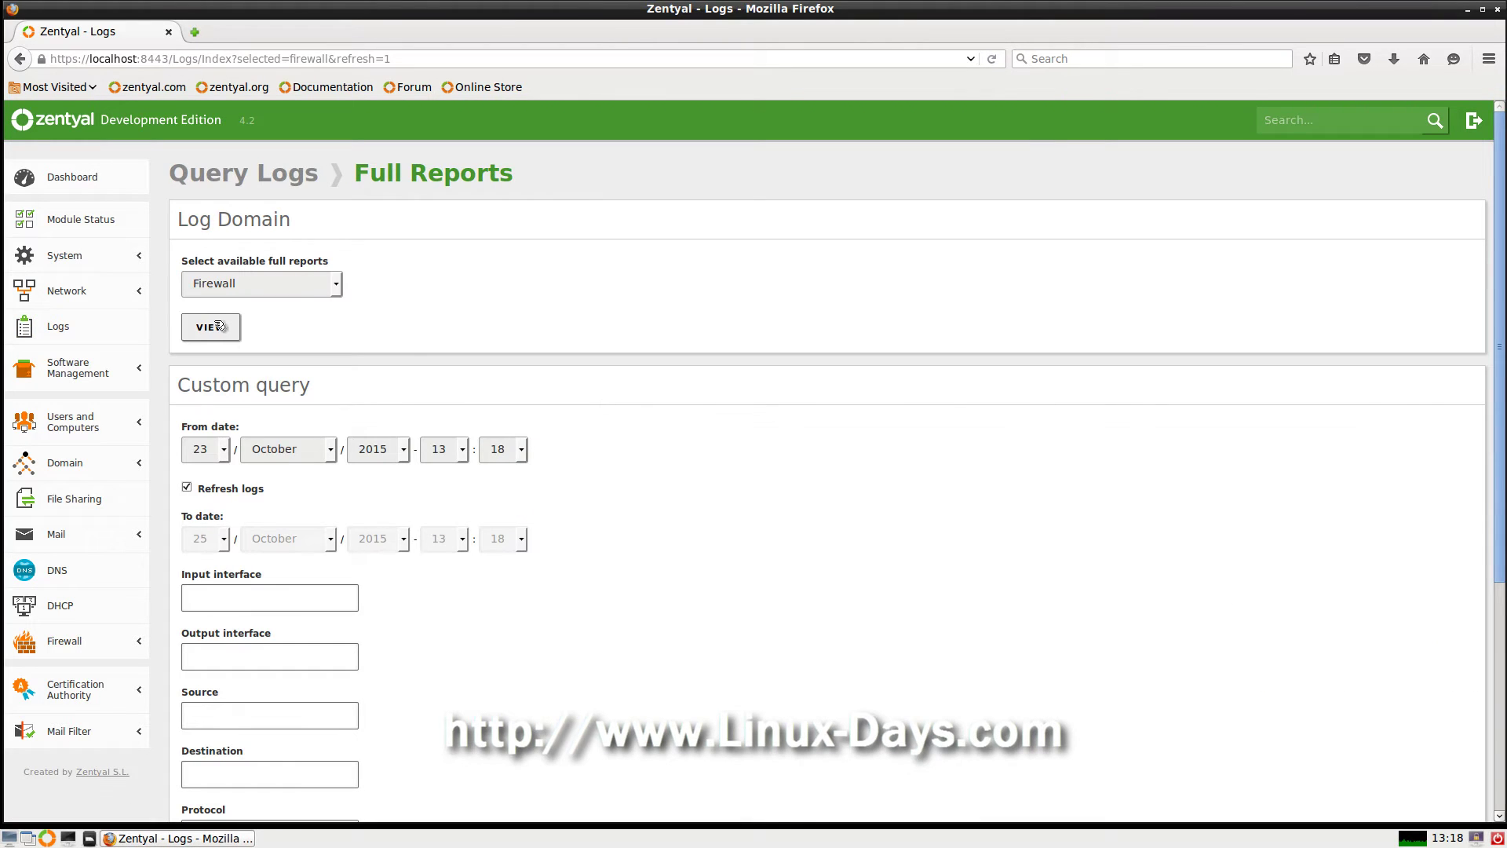
- Review the Firewall report's available log domains and custom query filters, then return to the Query Logs list
left_click(338, 285)
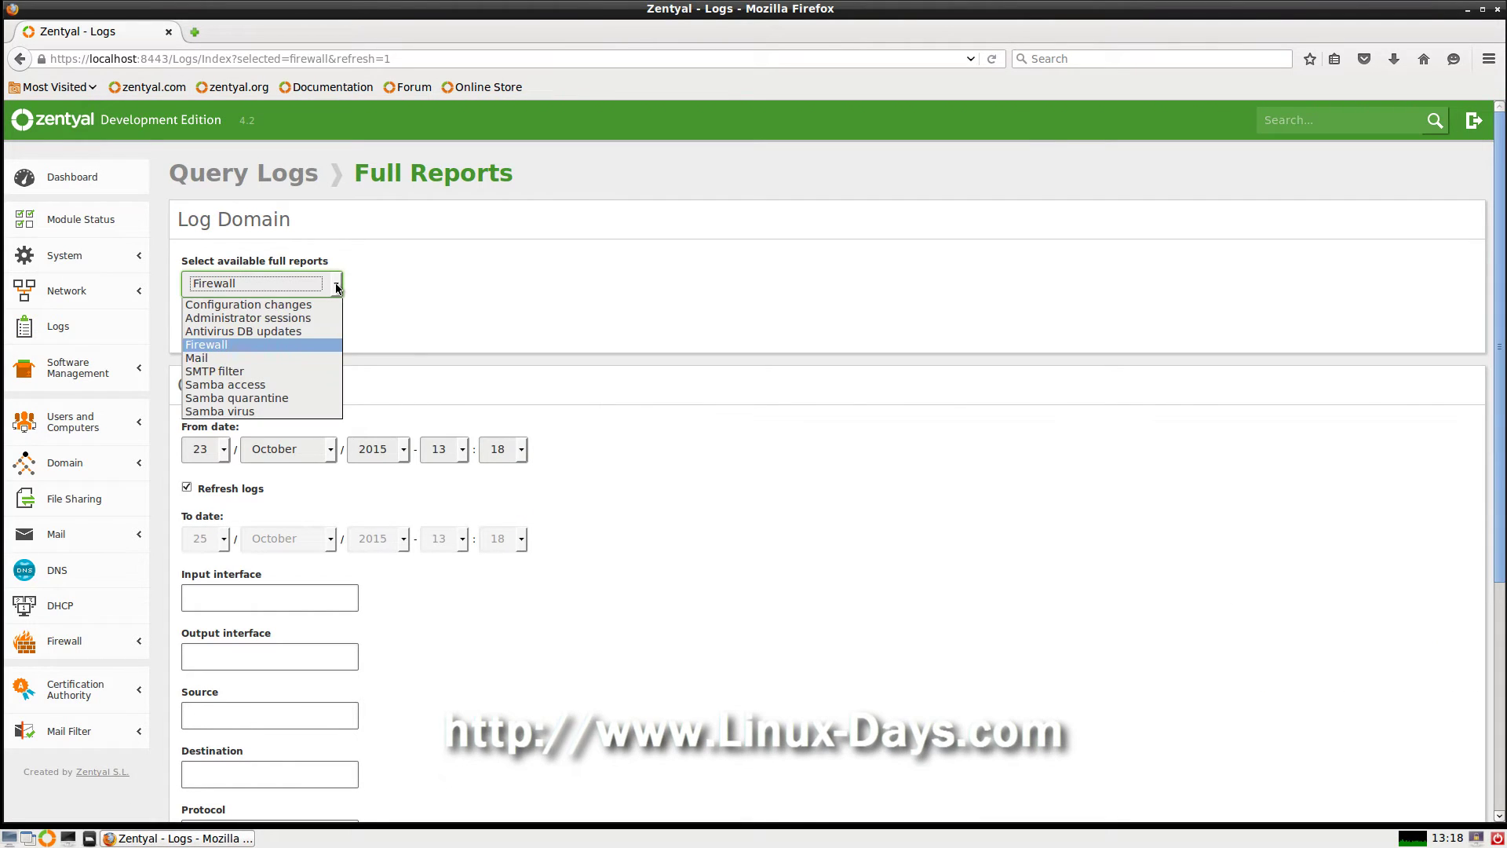
left_click(584, 483)
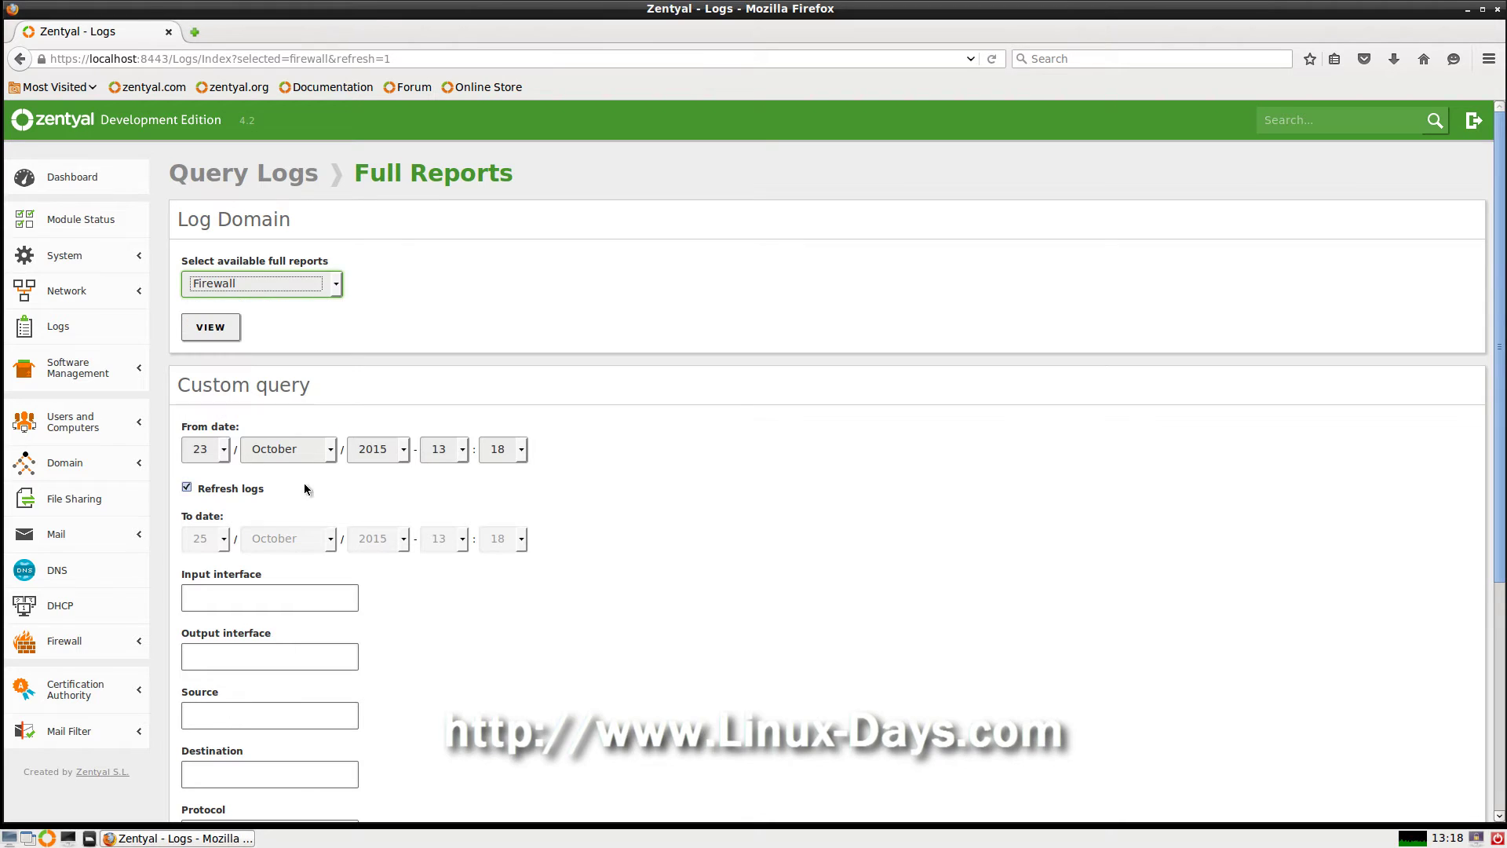
scroll(634, 499, "down", 6)
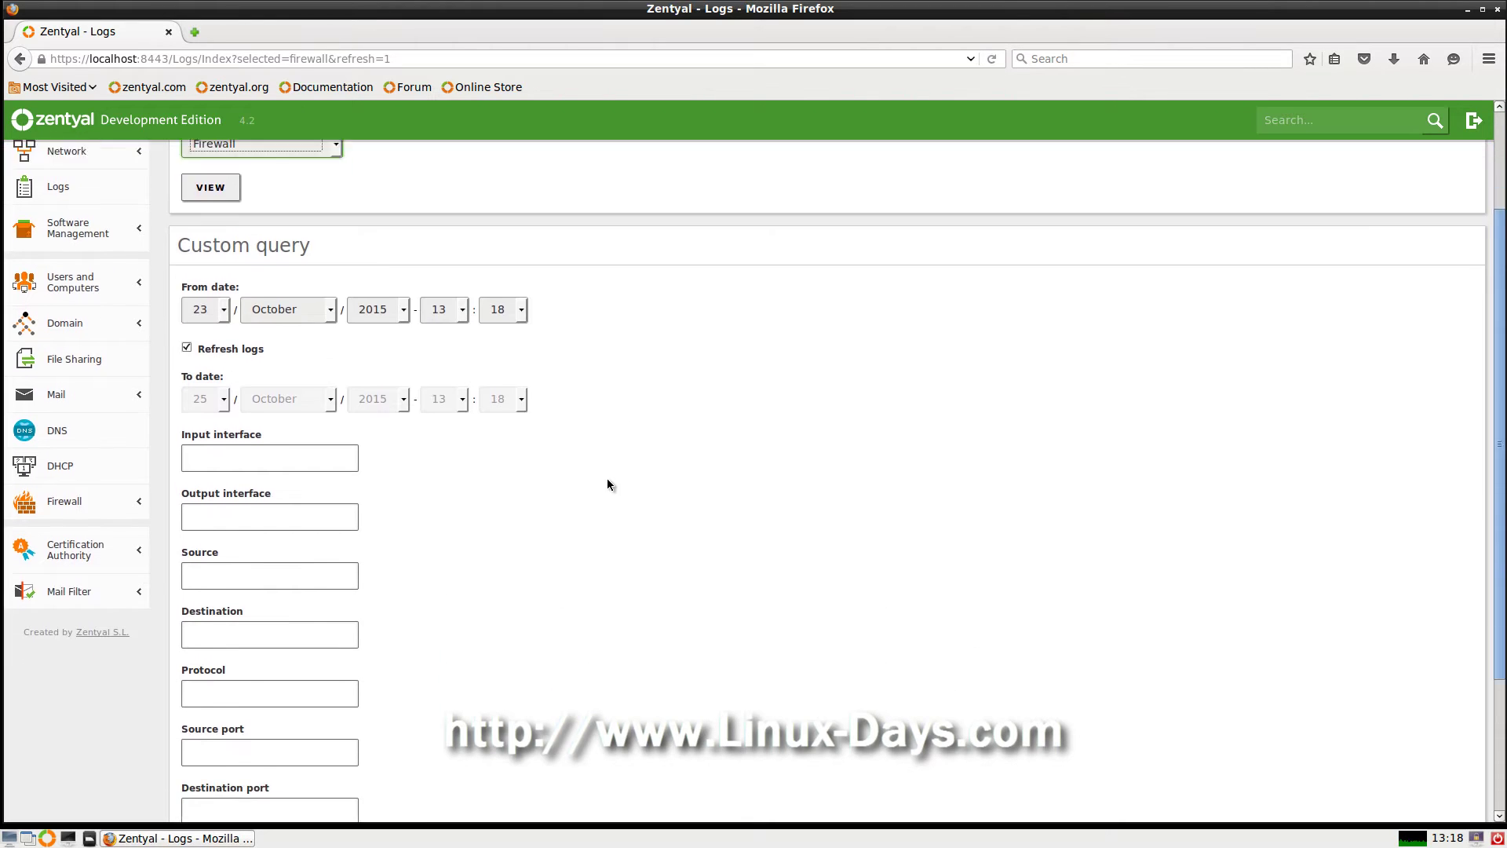
scroll(596, 483, "down", 1)
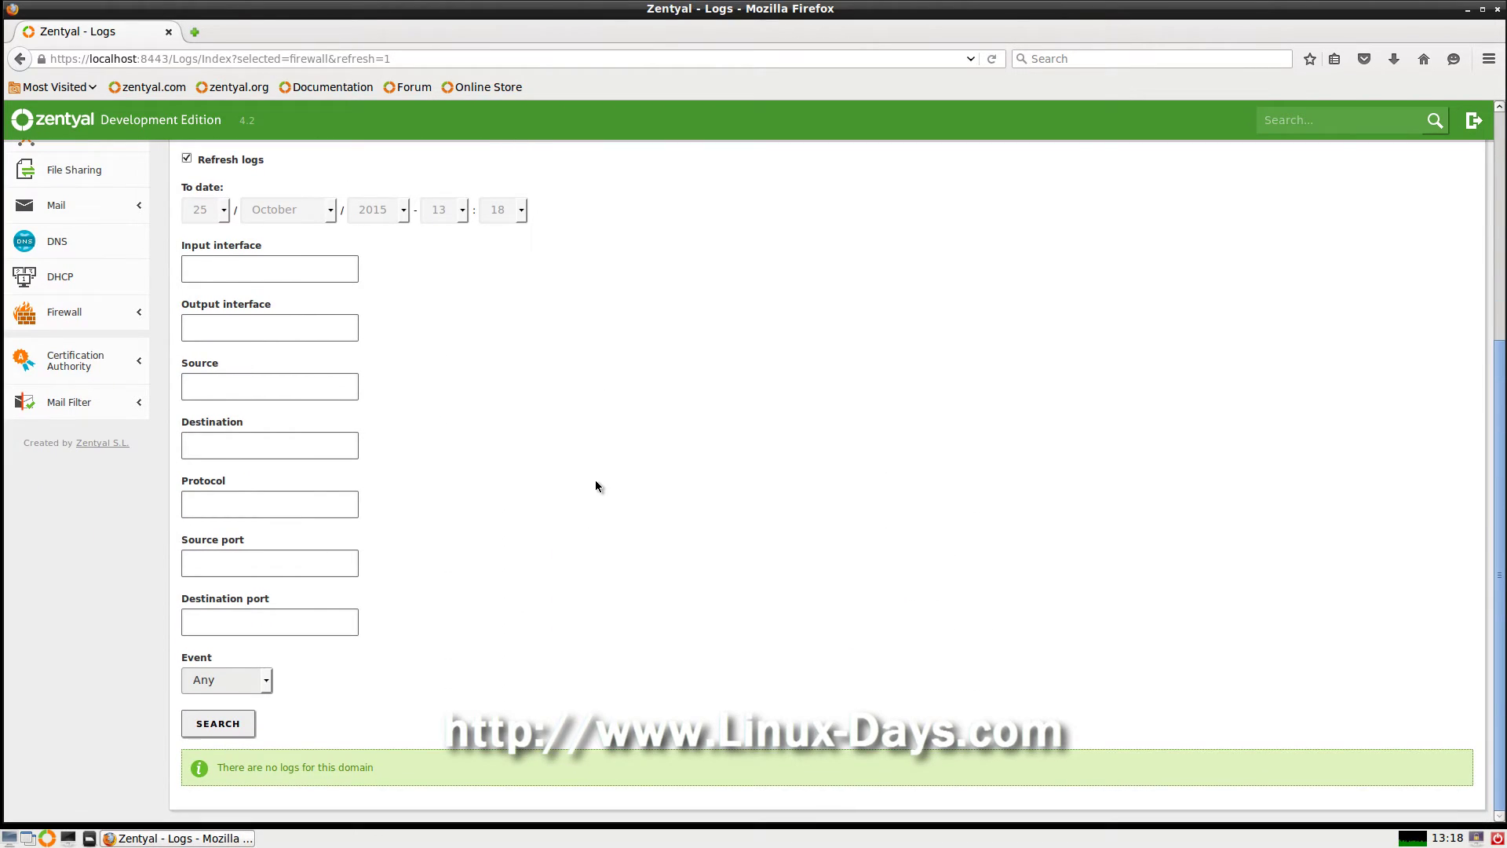
scroll(595, 482, "up", 7)
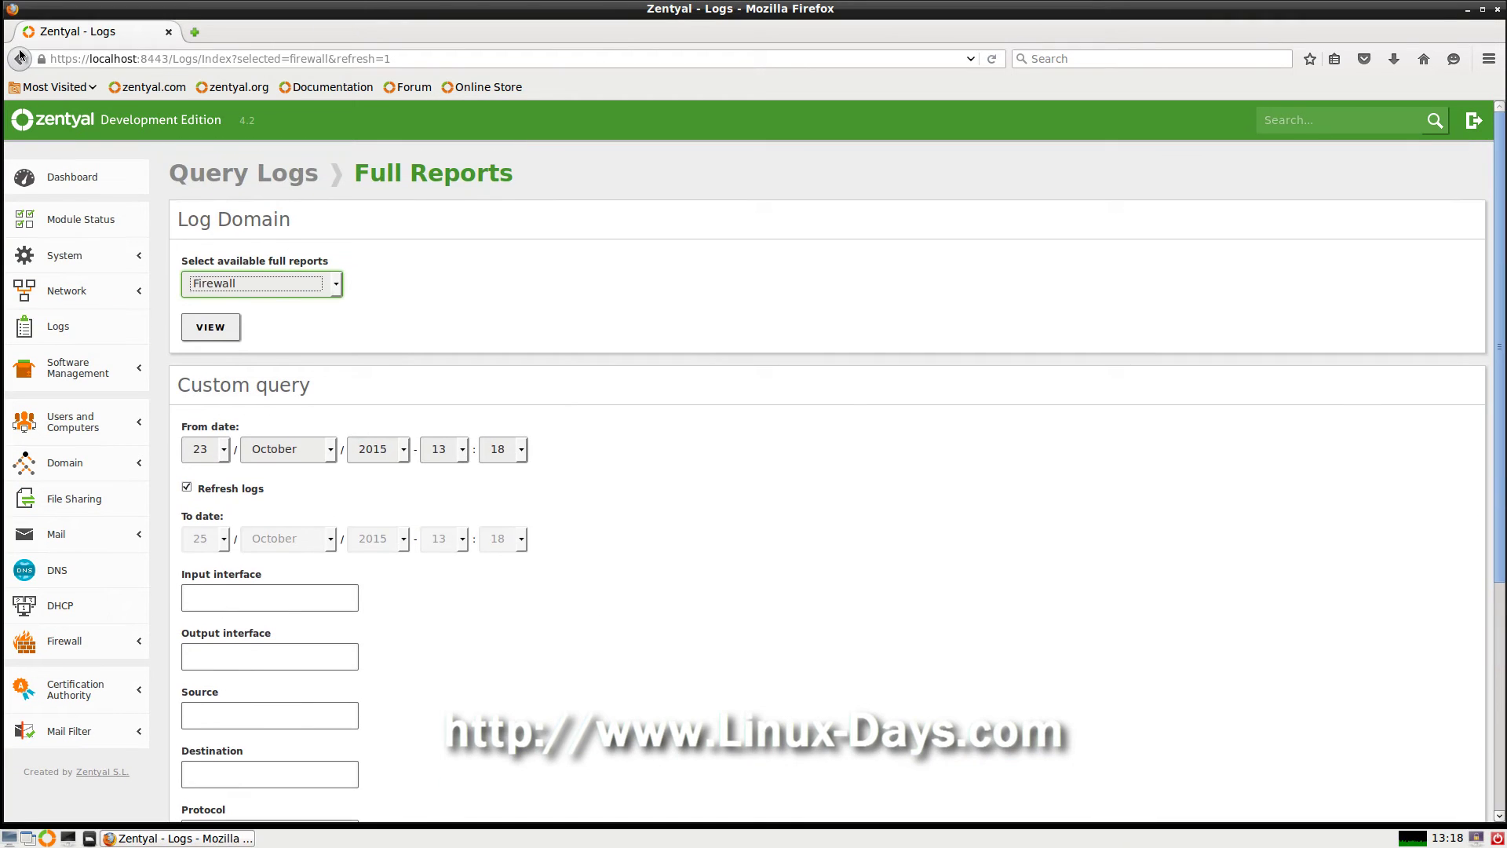
left_click(20, 57)
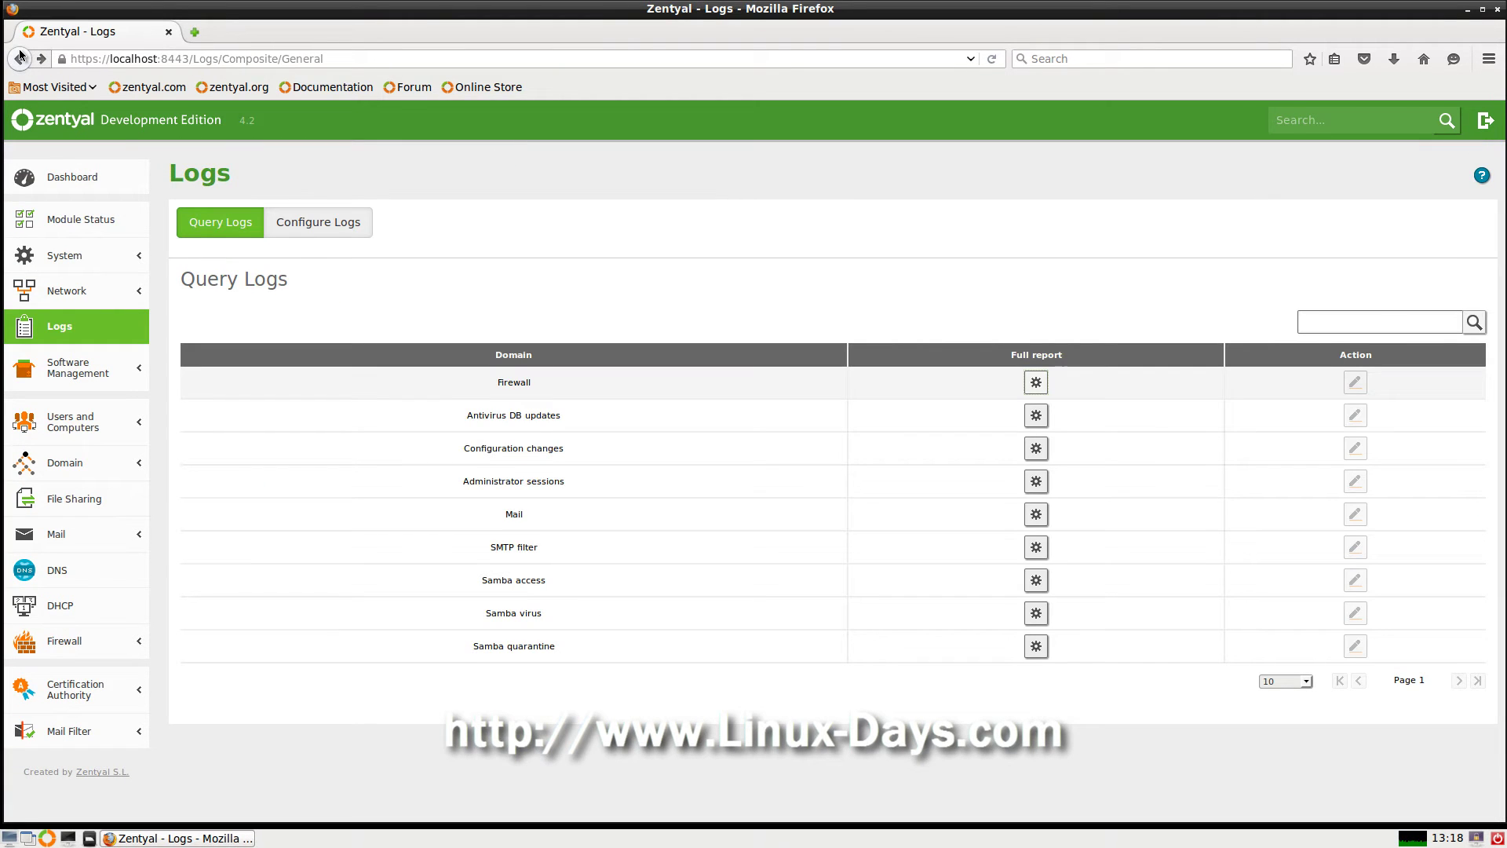
- Open the Zentyal components page and review the components available for installation and the available component updates
left_click(72, 374)
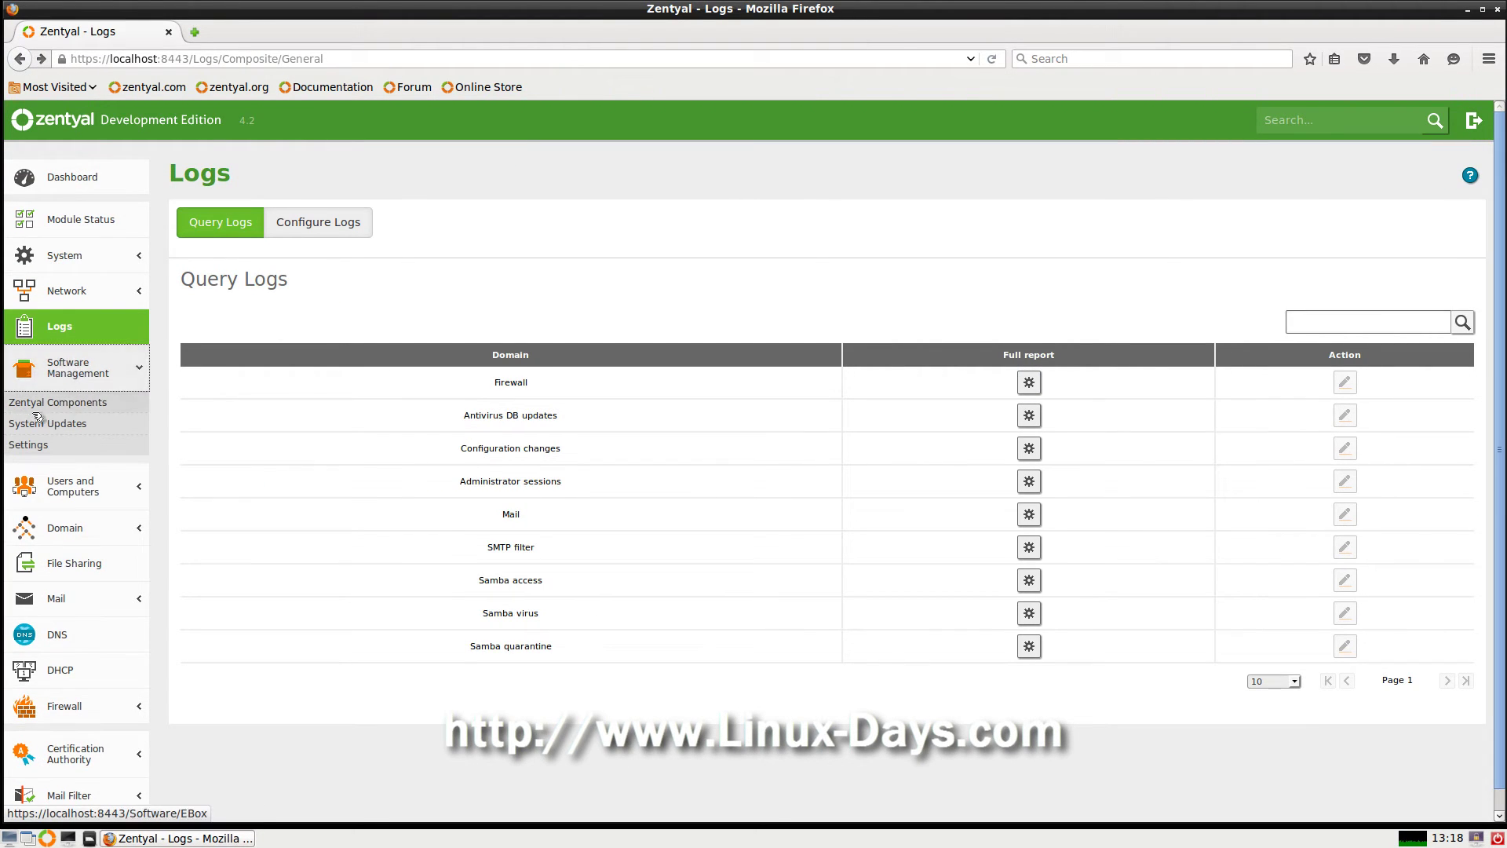
left_click(82, 403)
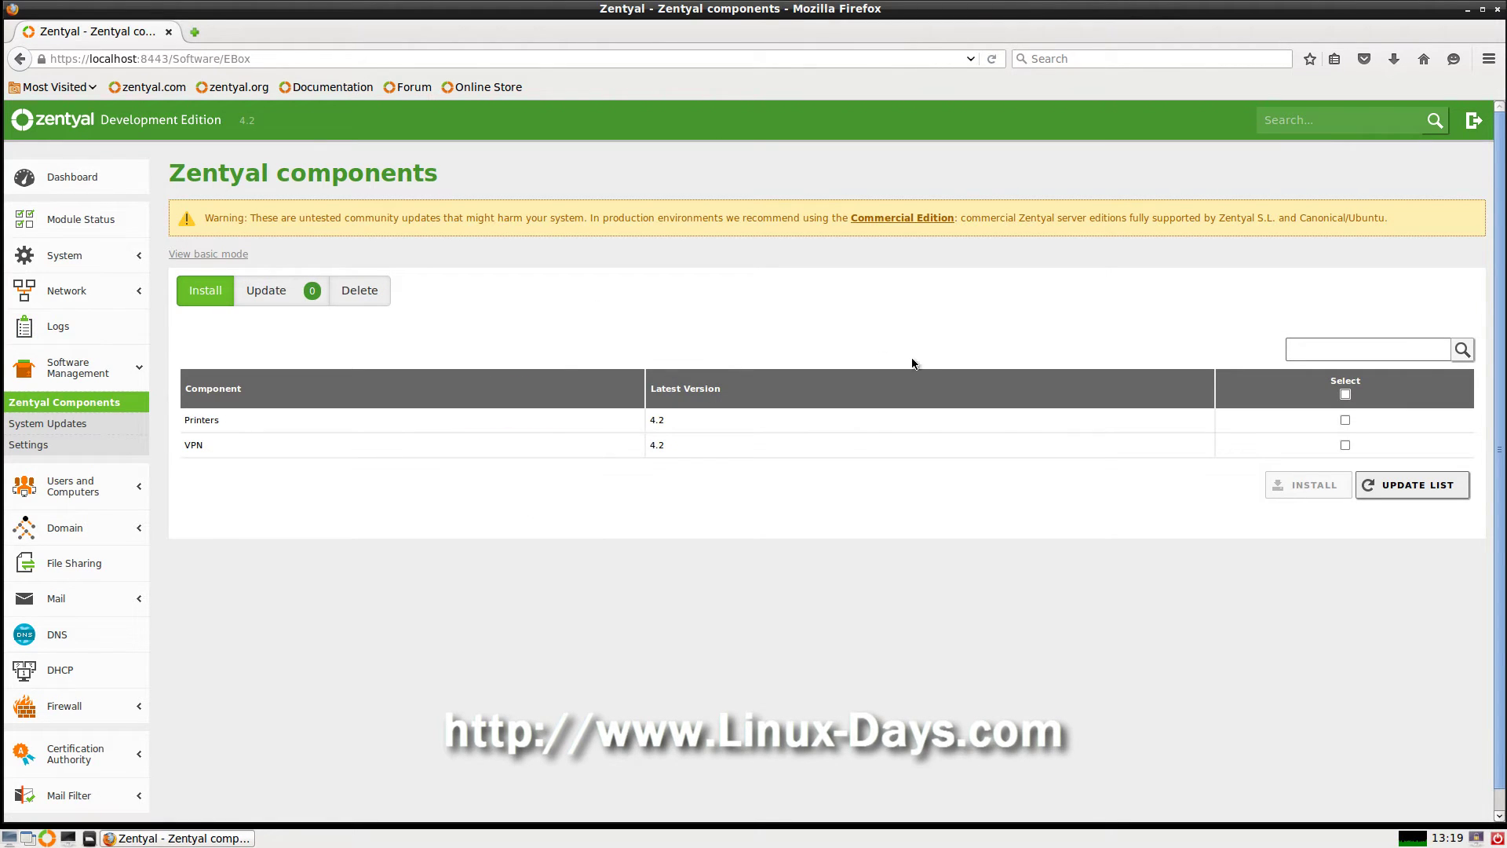
left_click(1346, 394)
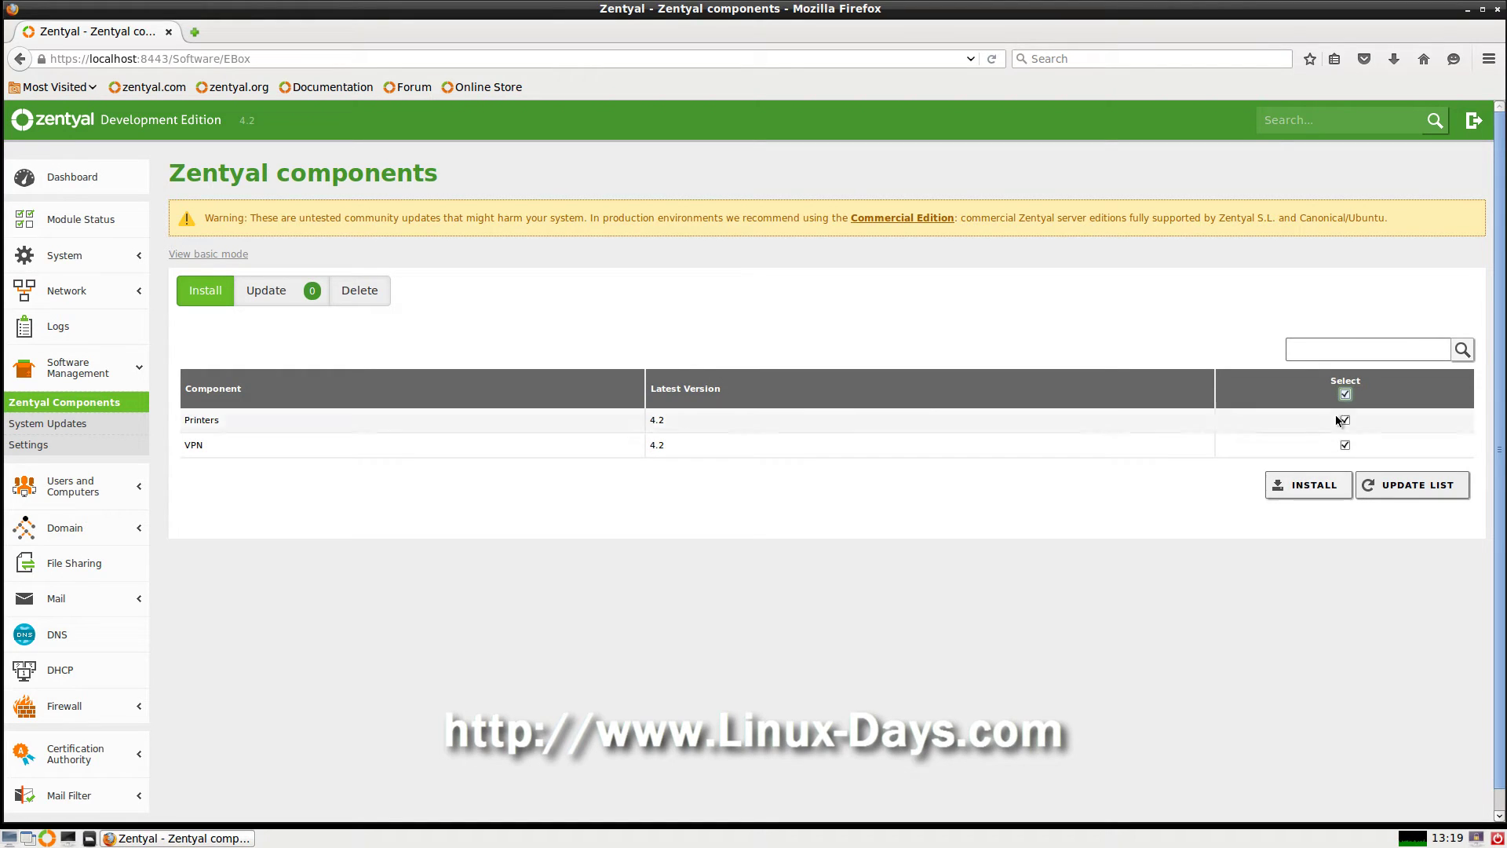
left_click(1348, 395)
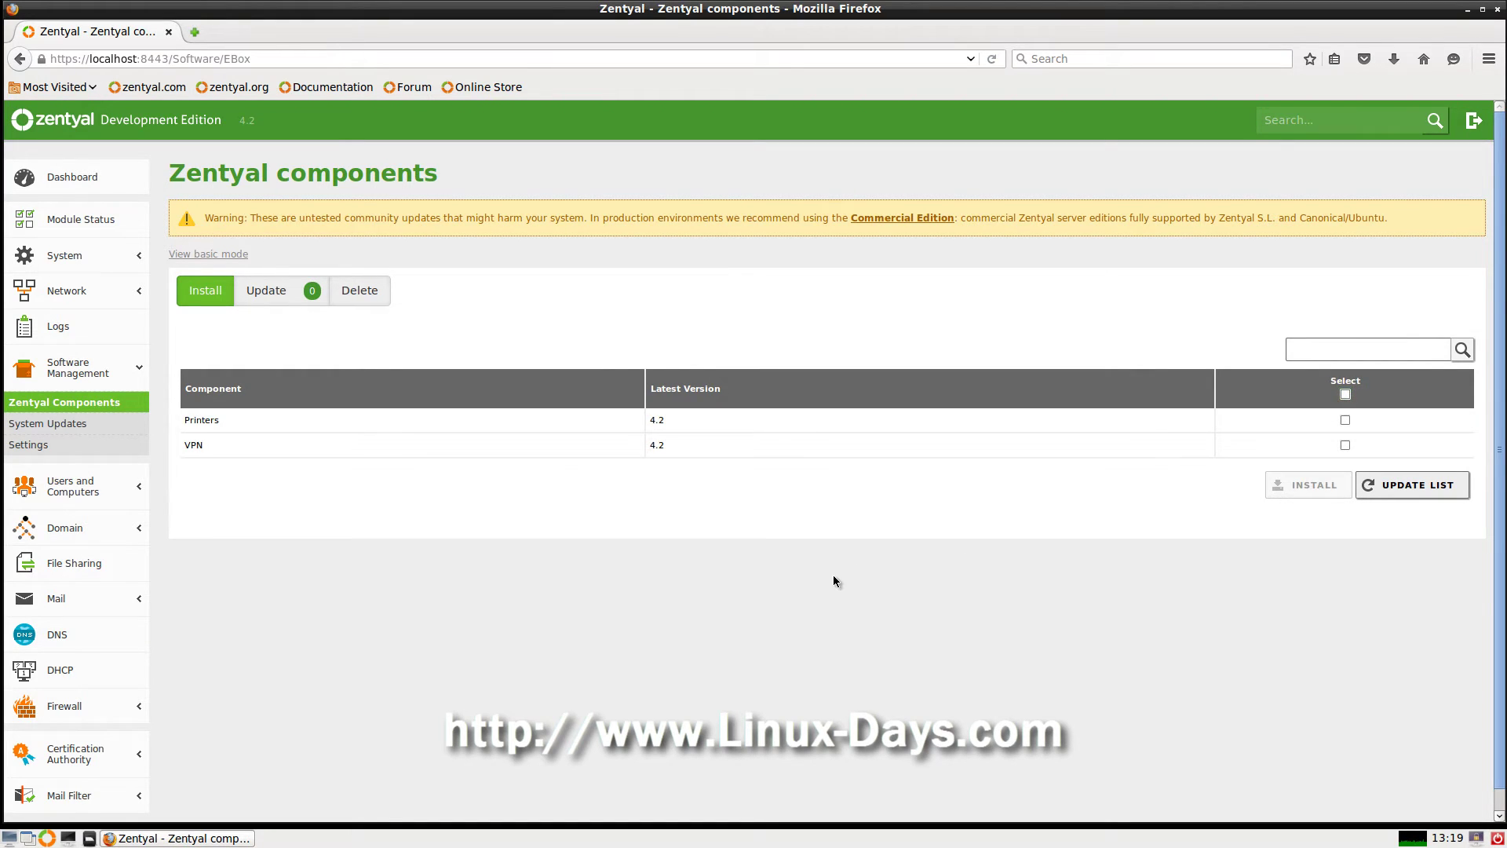
left_click(289, 286)
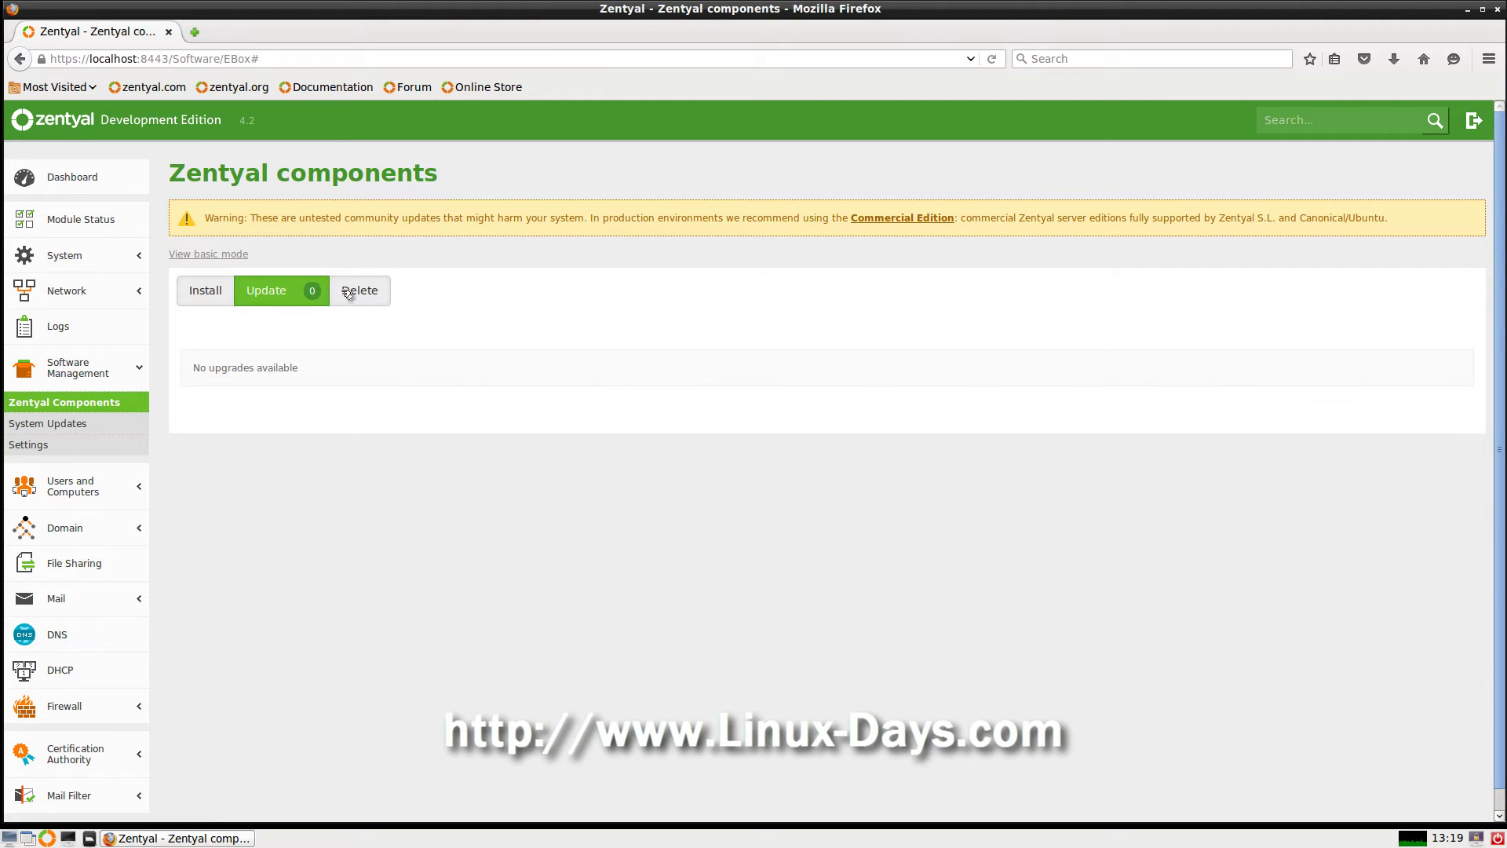
- Examine the list of installed Zentyal components that can be deleted
left_click(339, 293)
scroll(327, 417, "down", 2)
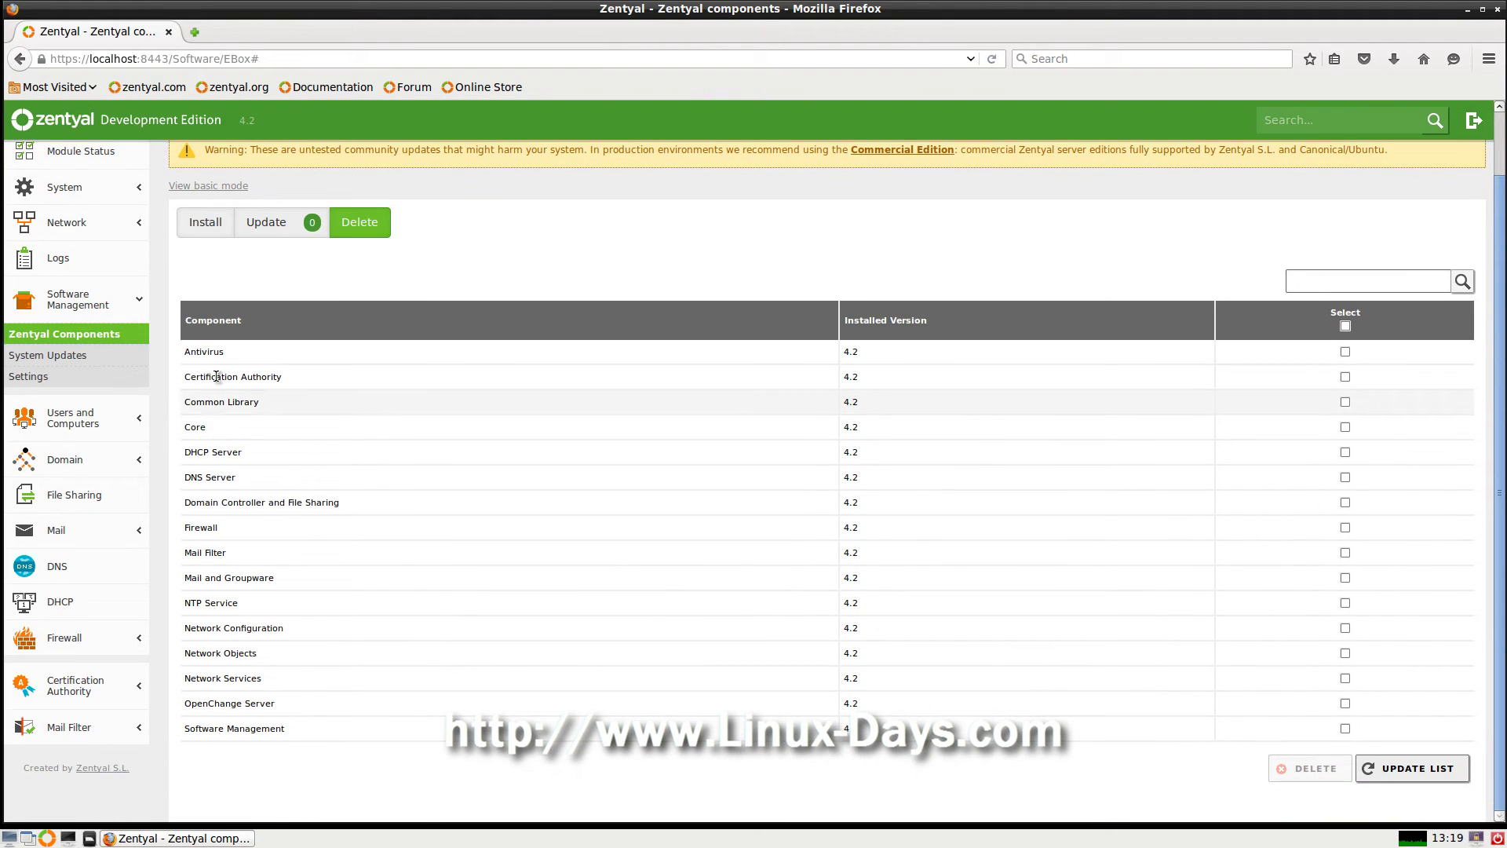
left_click_drag(185, 351, 431, 727)
left_click(518, 768)
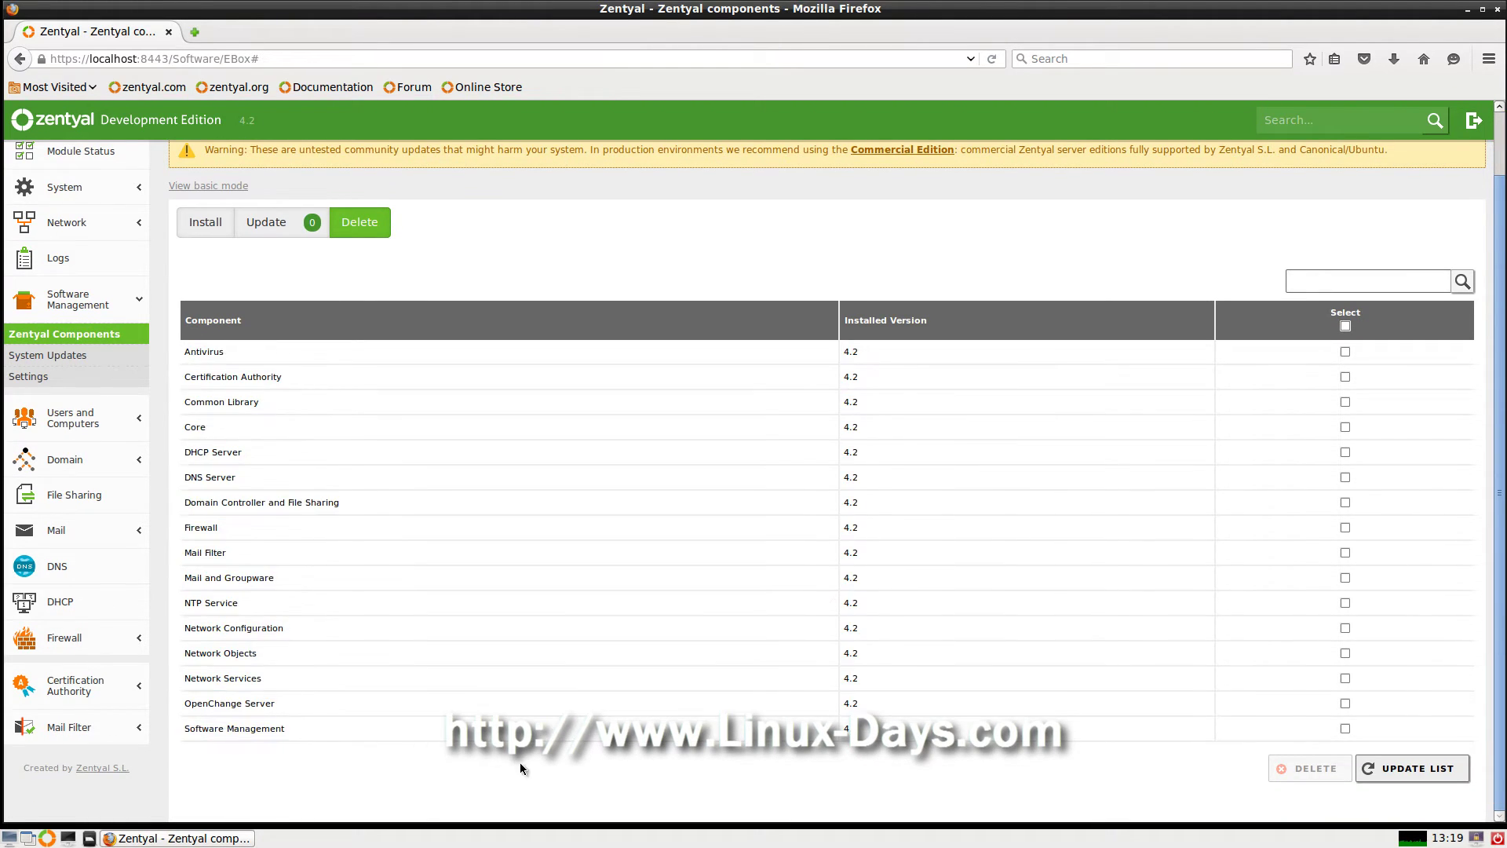
scroll(323, 281, "up", 2)
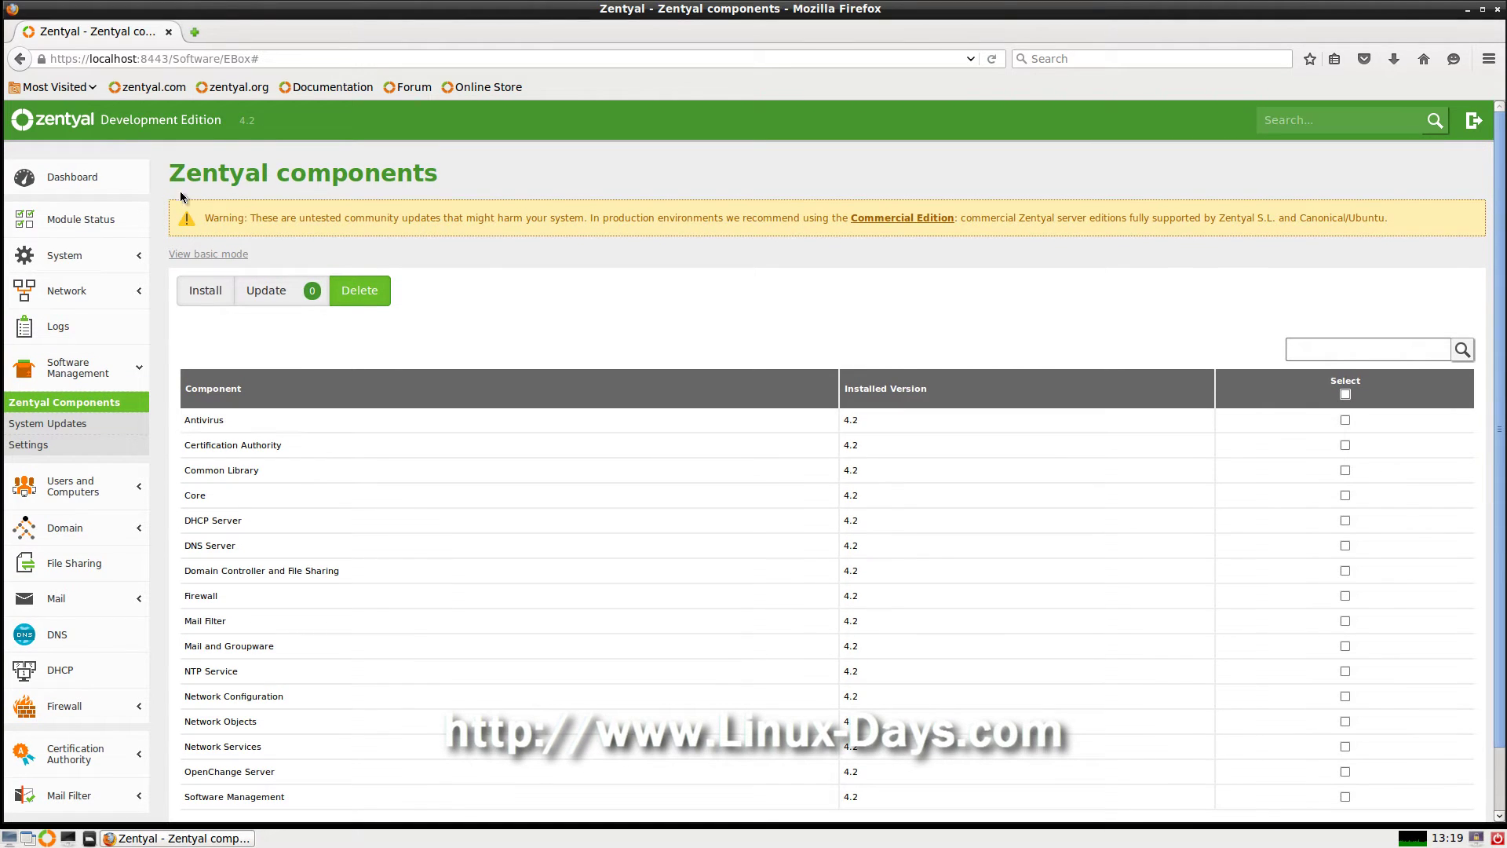
left_click_drag(190, 168, 480, 165)
scroll(477, 511, "down", 2)
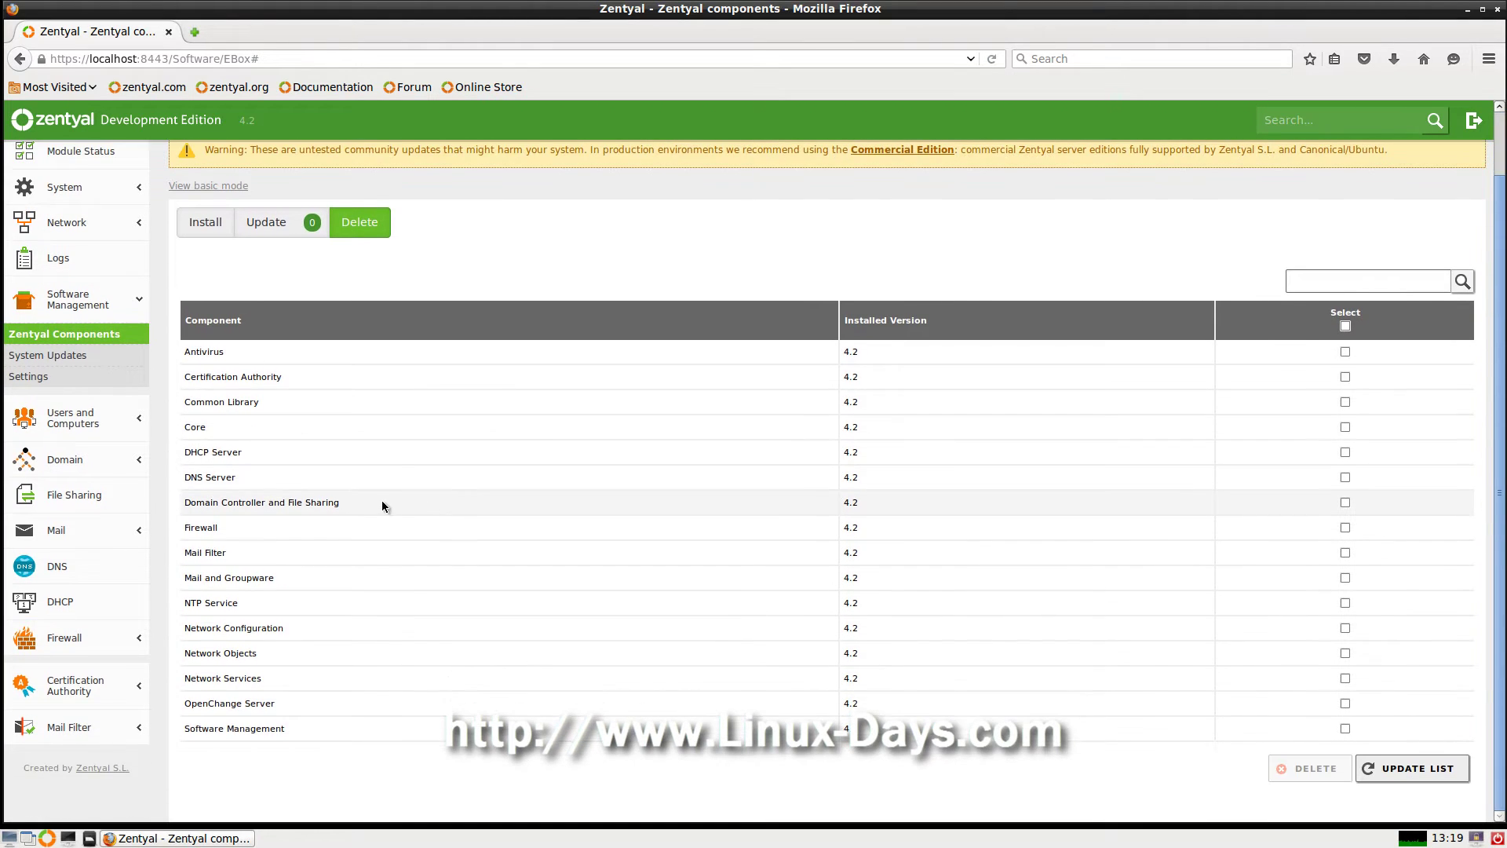
left_click(1345, 353)
left_click(1346, 402)
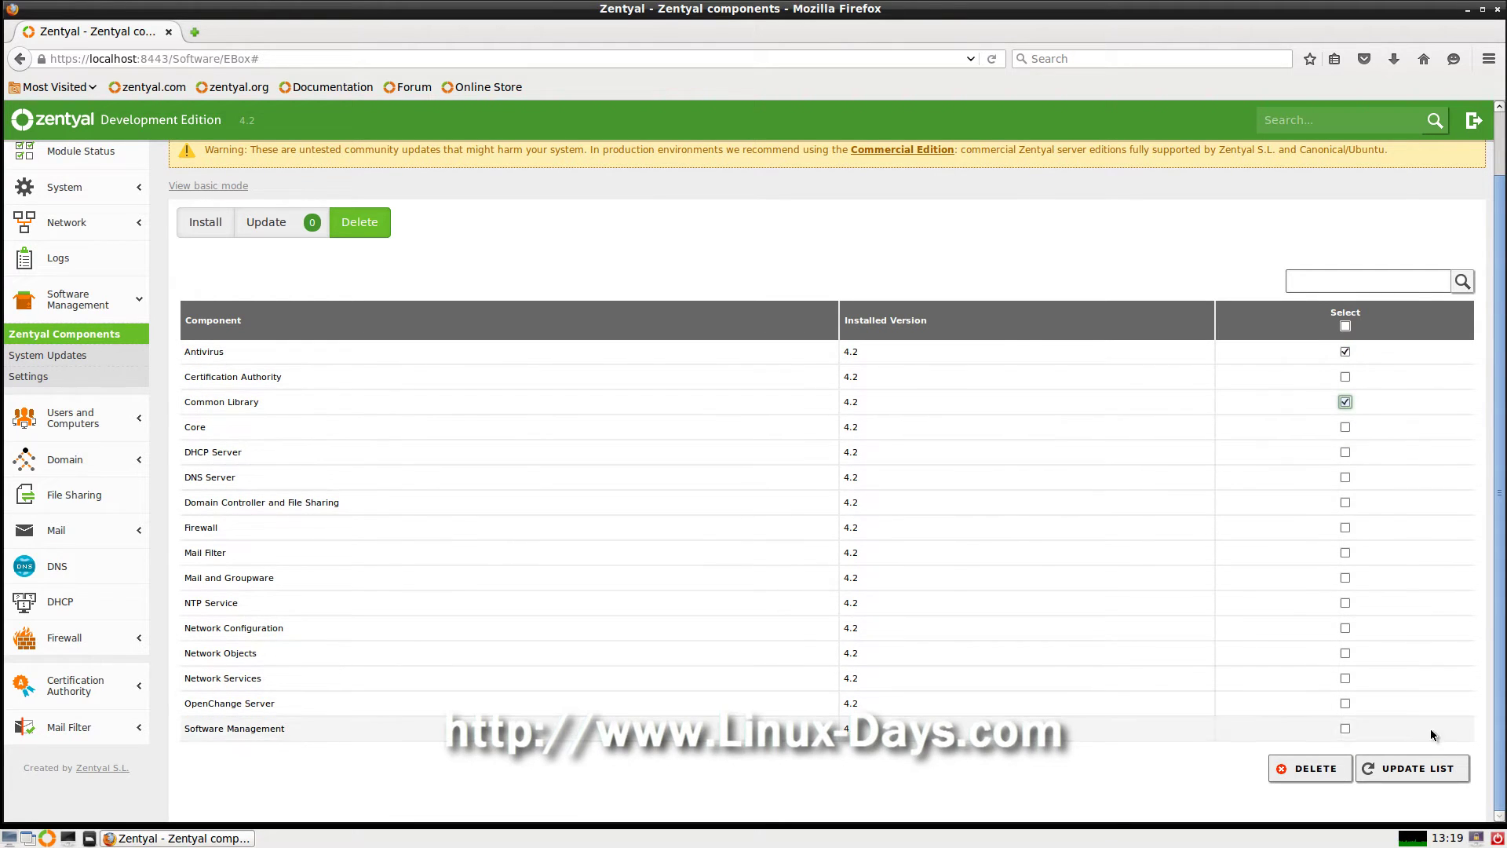
left_click(1345, 402)
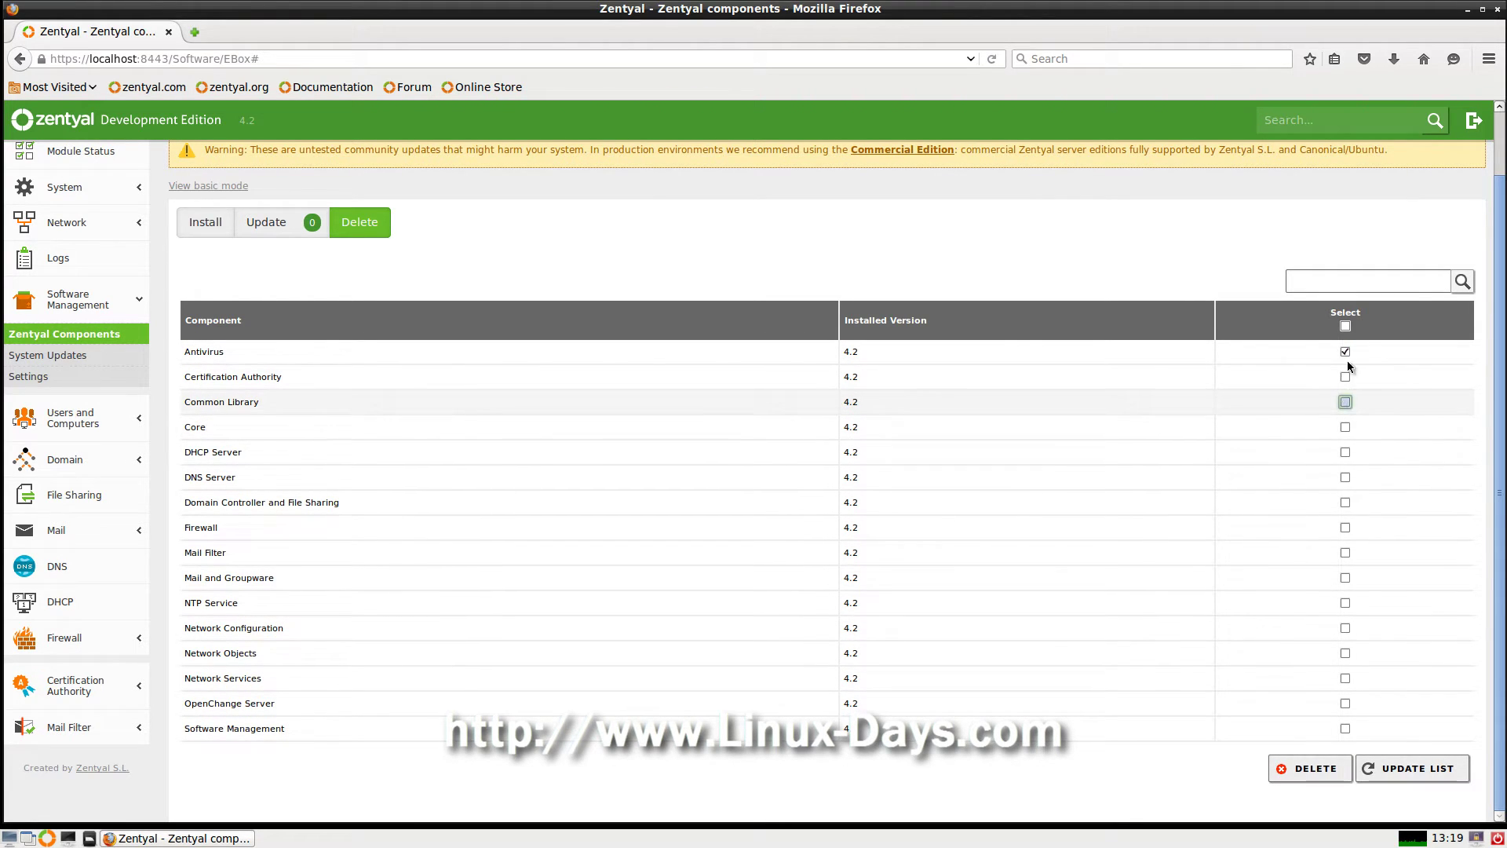
left_click(1346, 352)
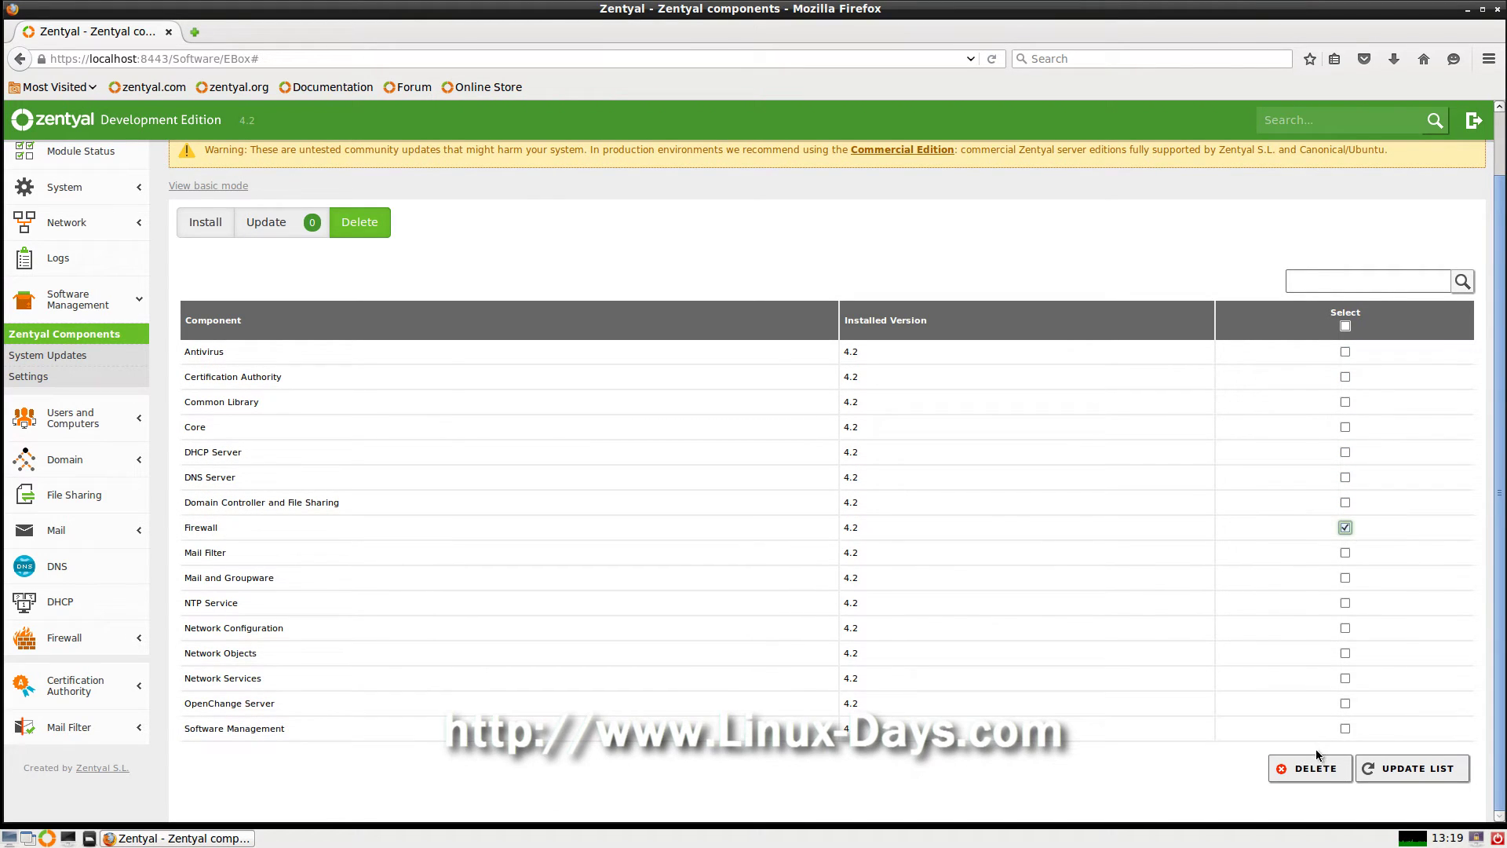
left_click(1345, 528)
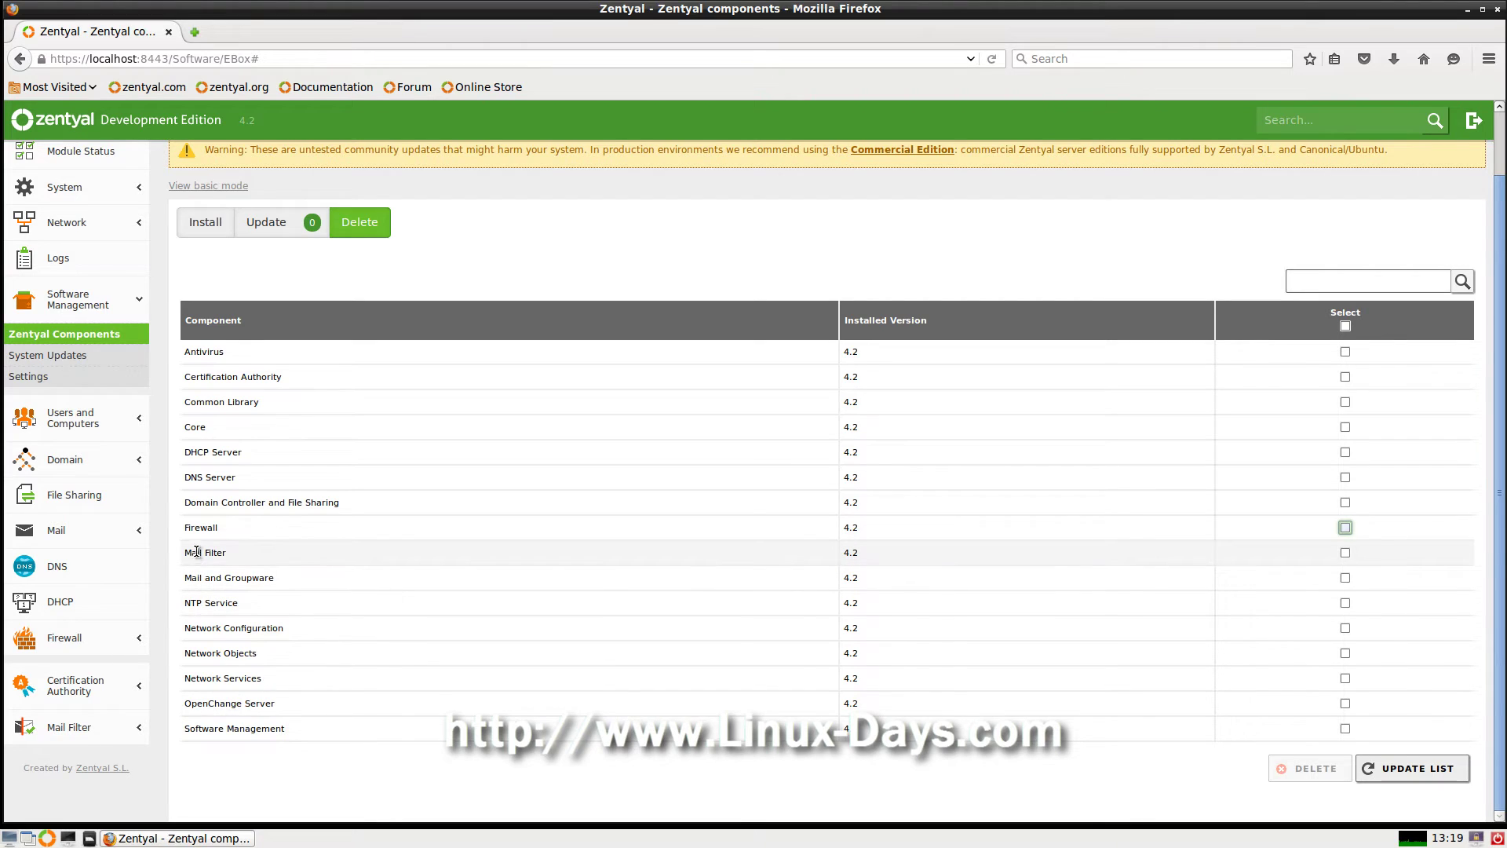
- Remove the installed Mail Filter component and close the package removal dialog
left_click(1345, 553)
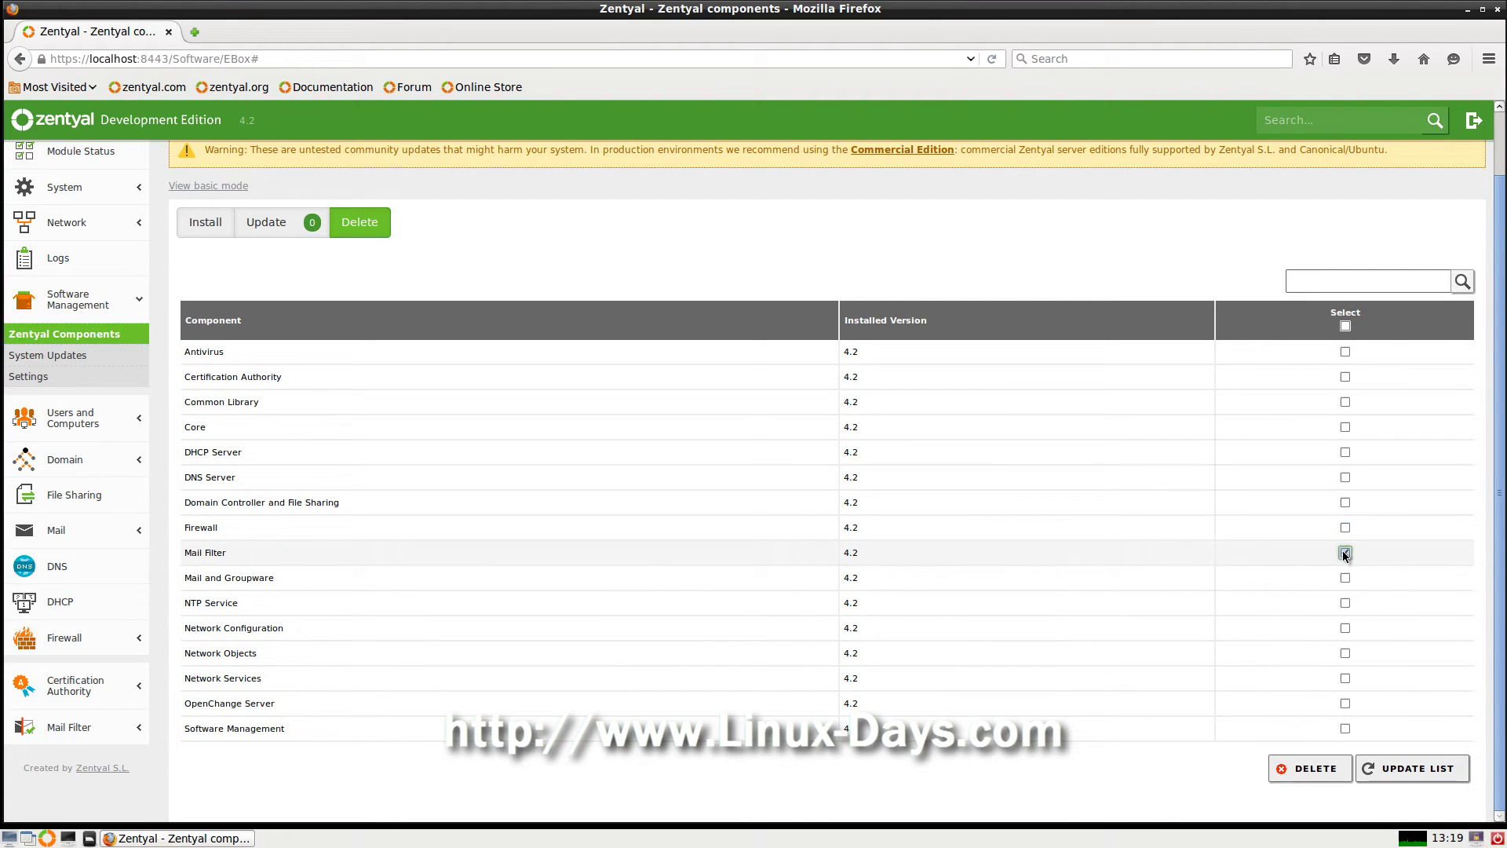
left_click(1311, 770)
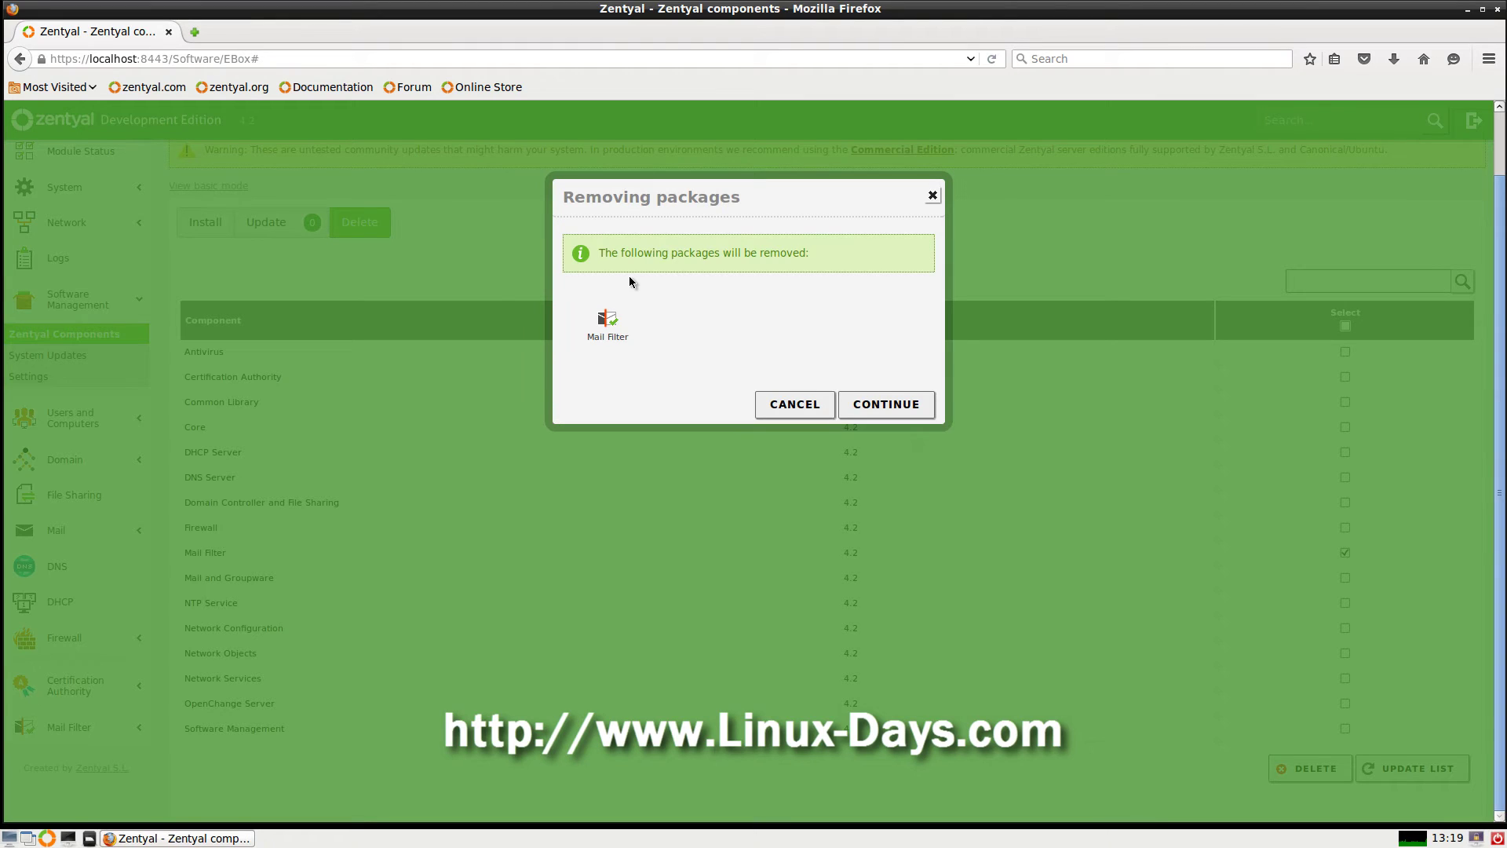
left_click(887, 405)
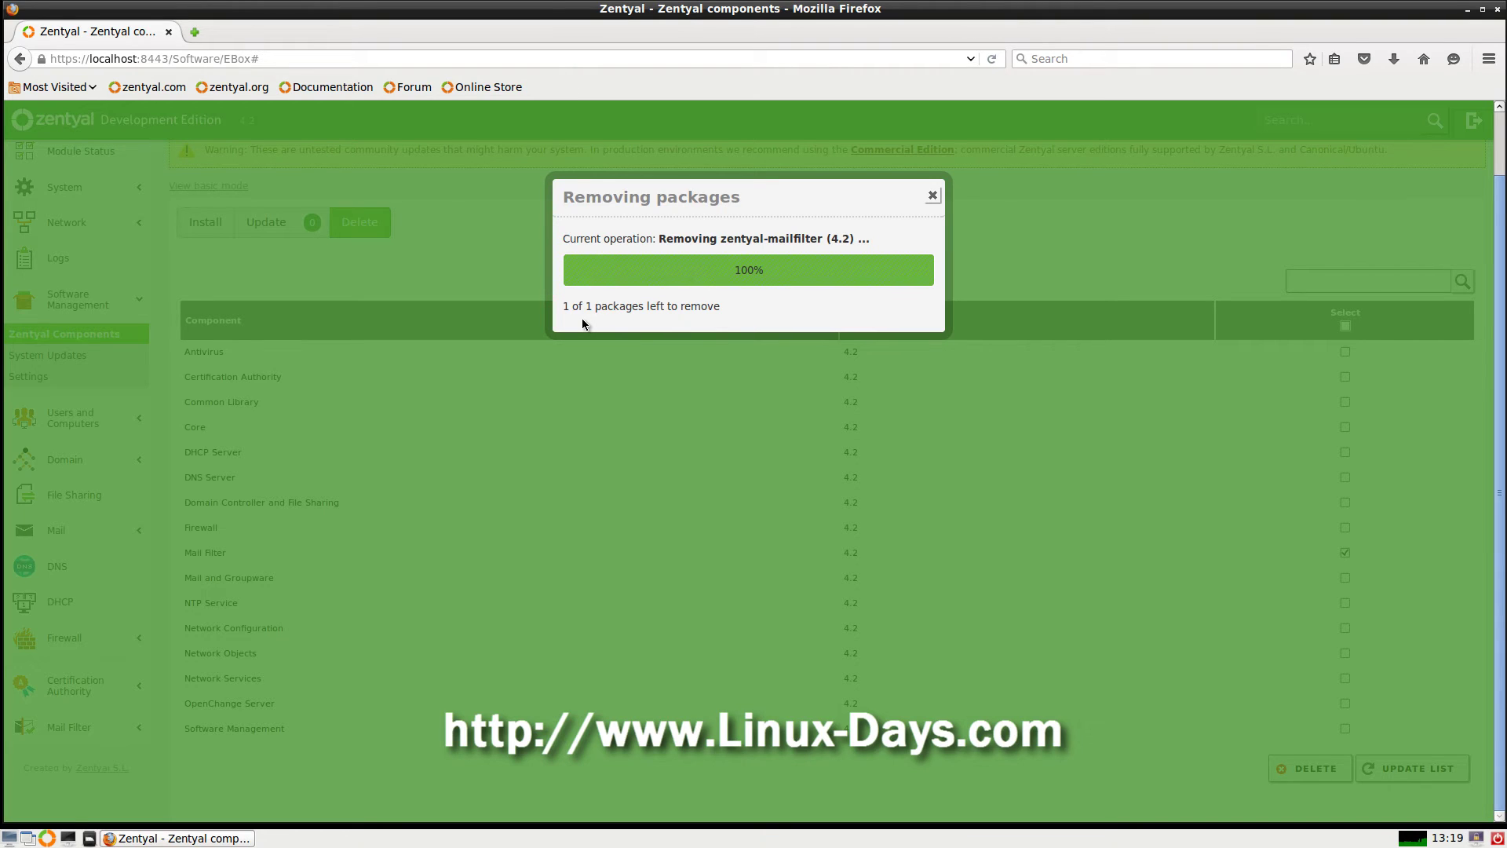
left_click(934, 195)
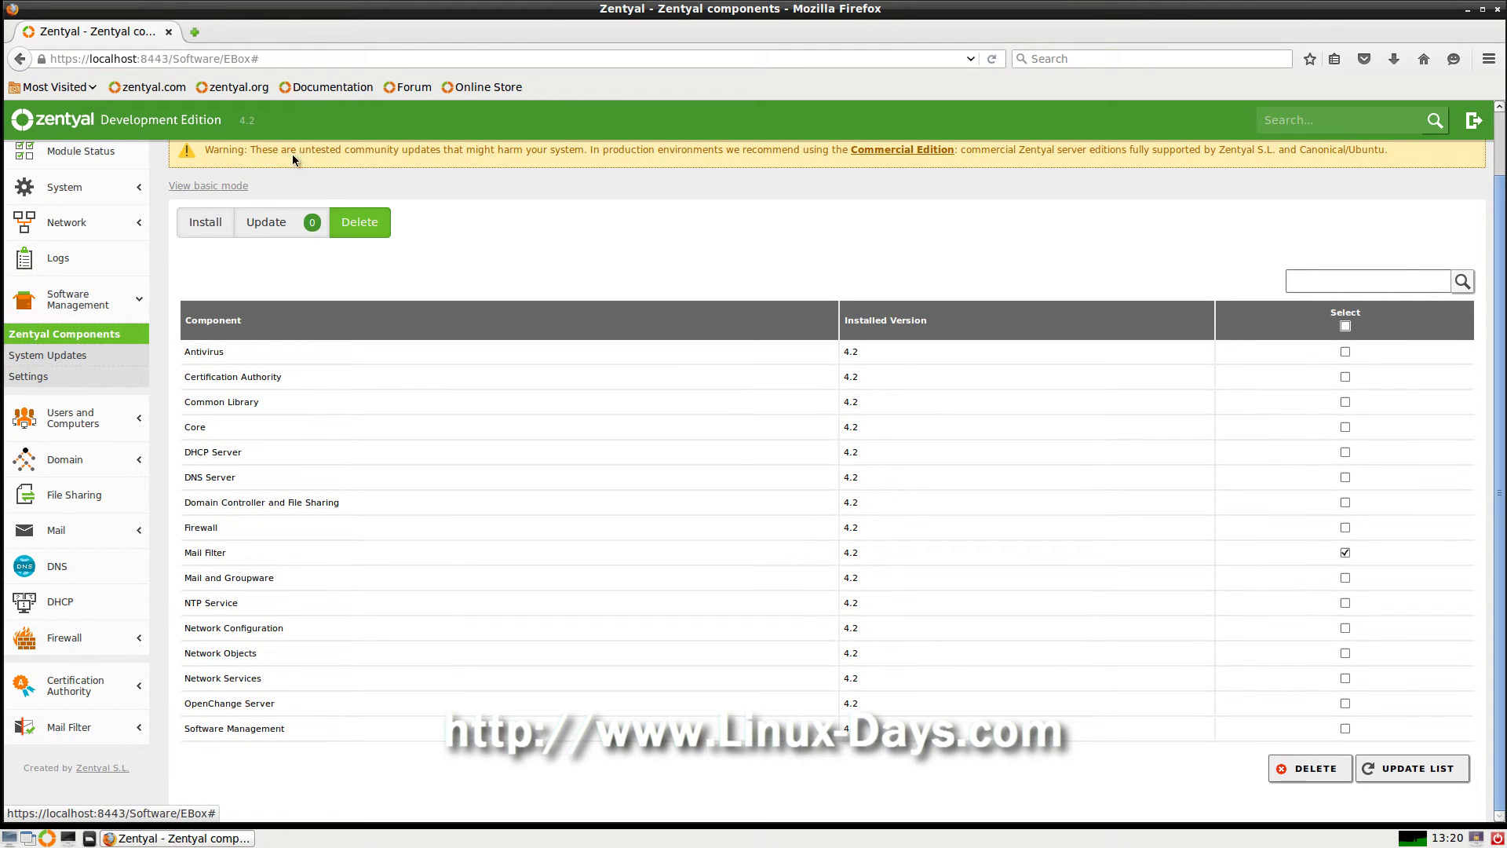
- Open the System Updates page and examine its community update warning and the list of updatable system packages
left_click(44, 356)
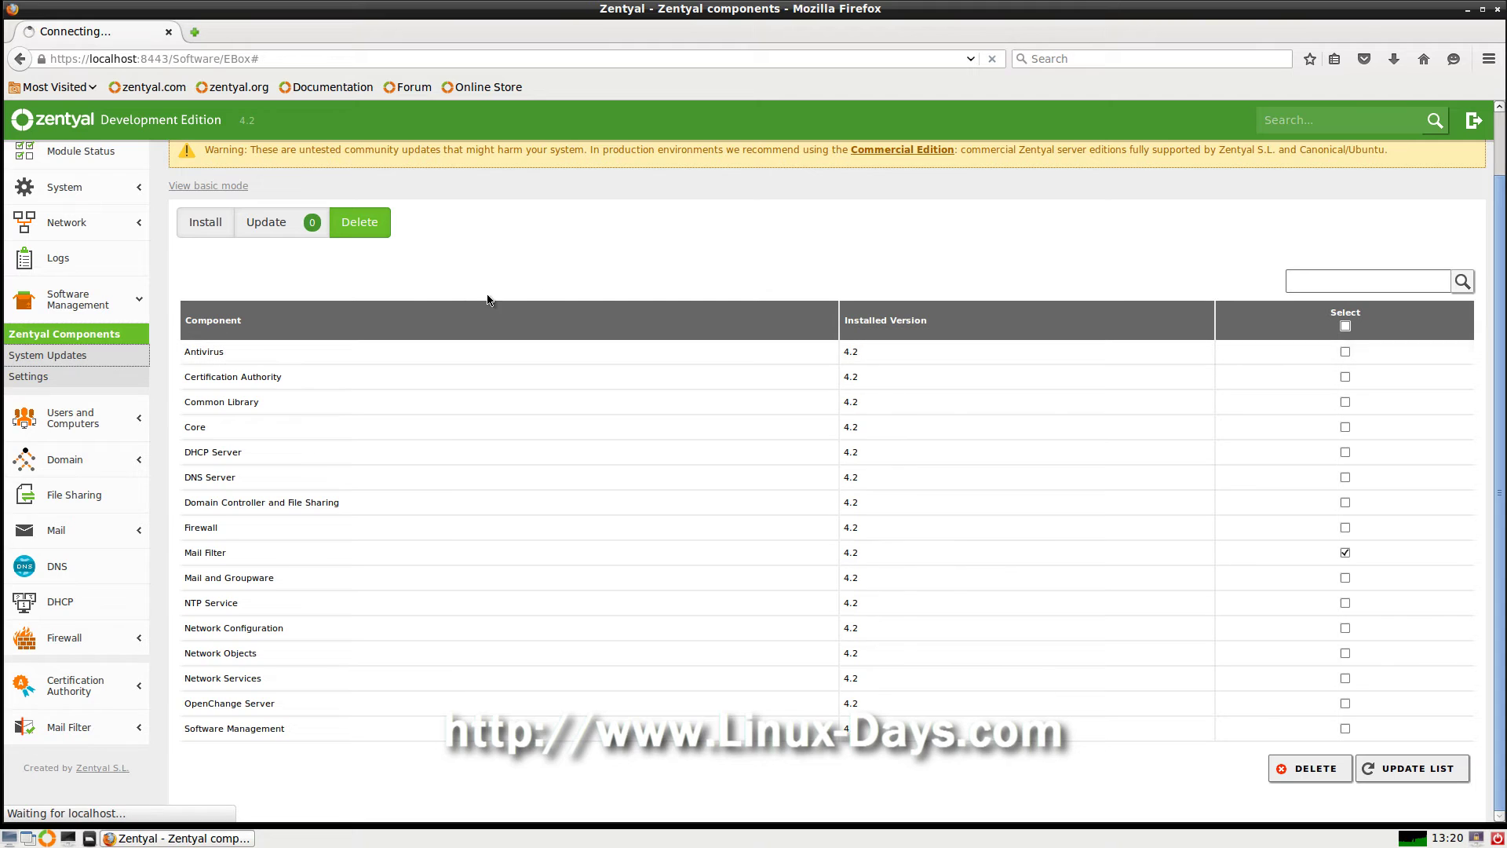
scroll(327, 359, "up", 2)
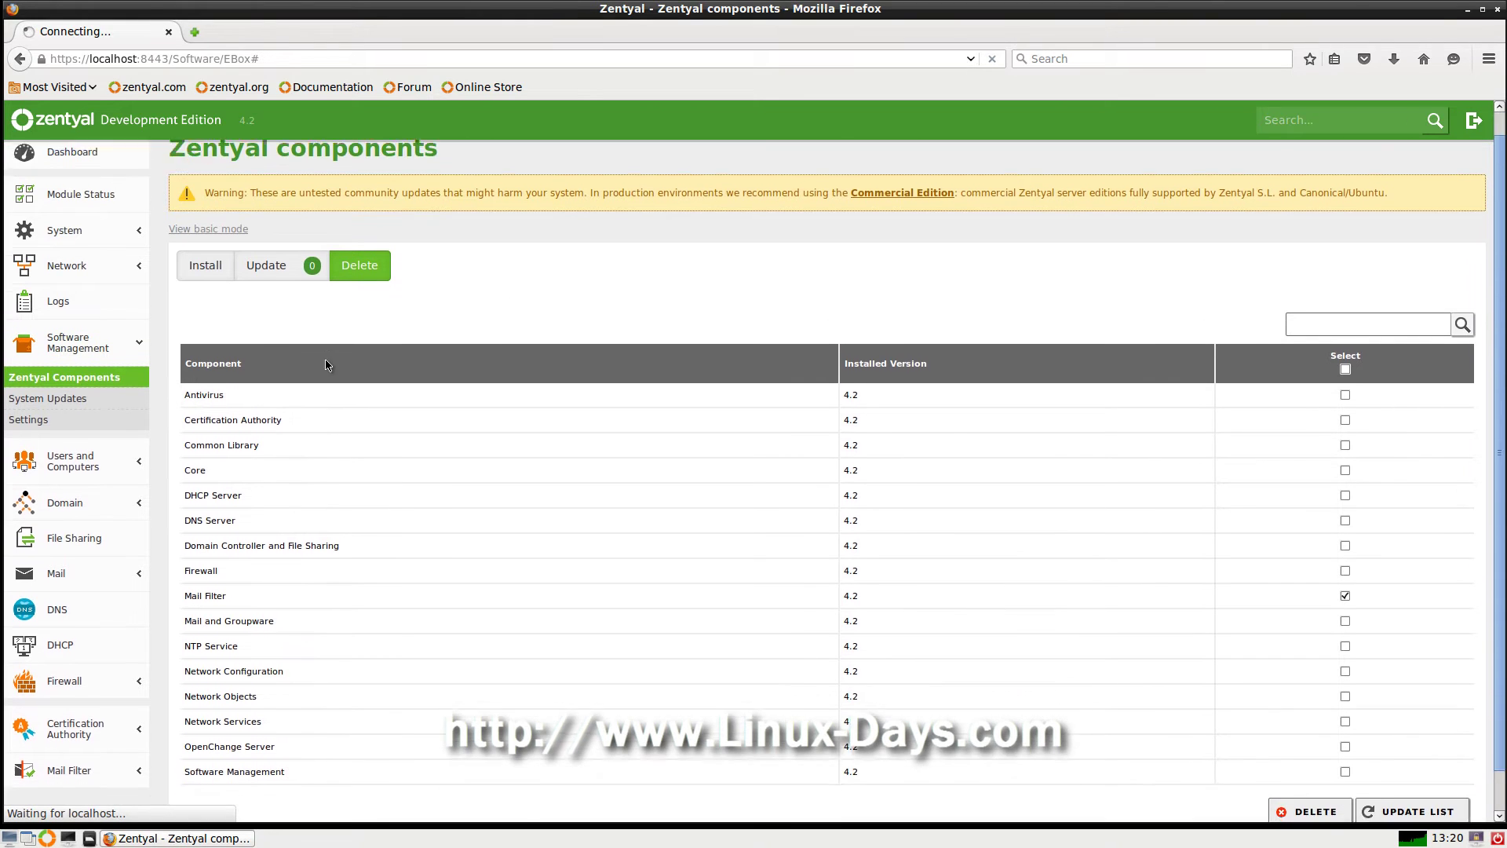
scroll(313, 387, "down", 2)
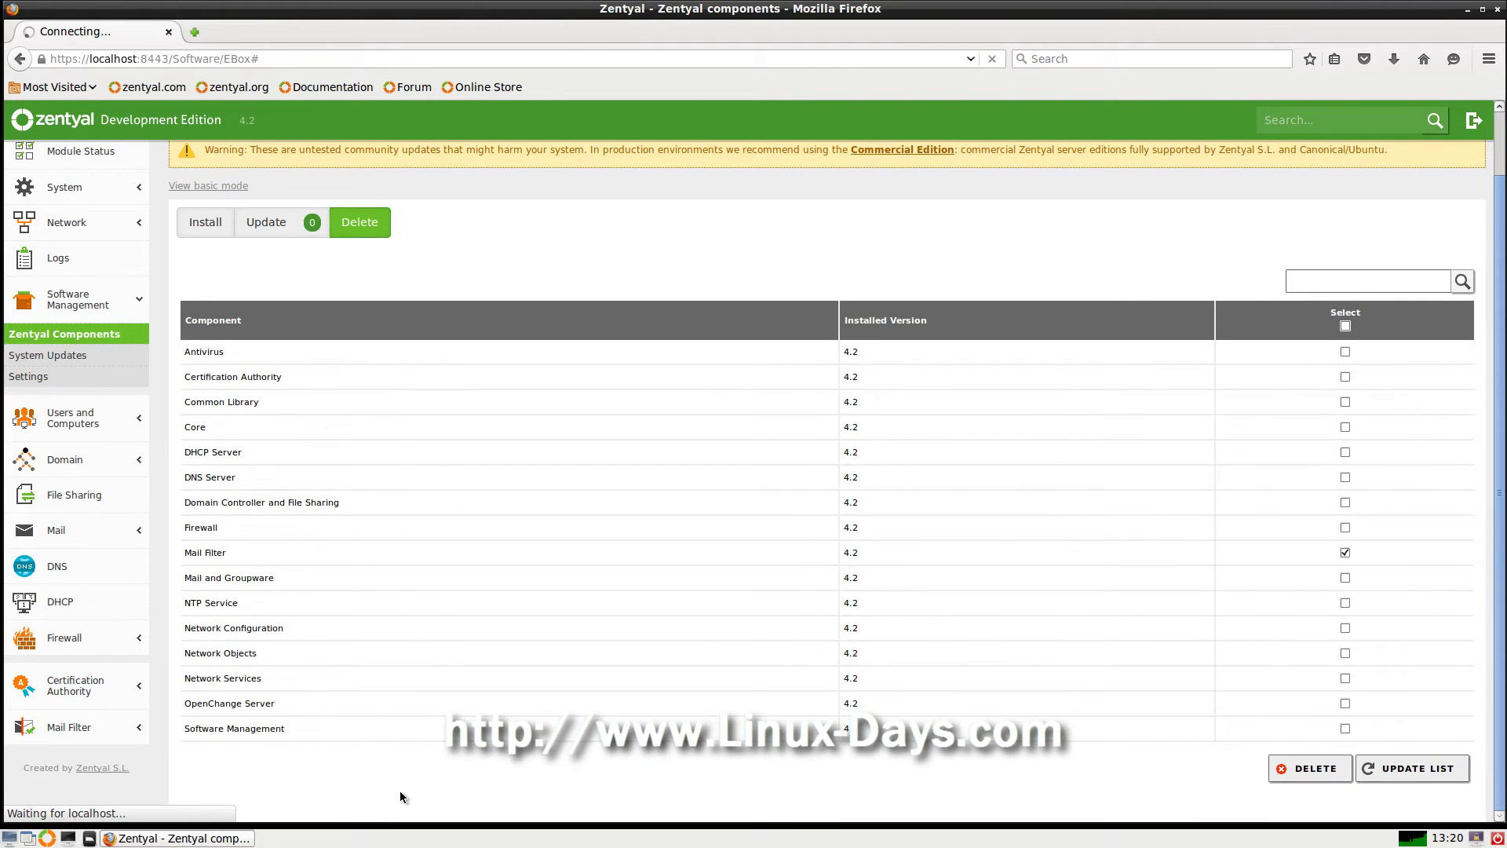
scroll(695, 393, "up", 2)
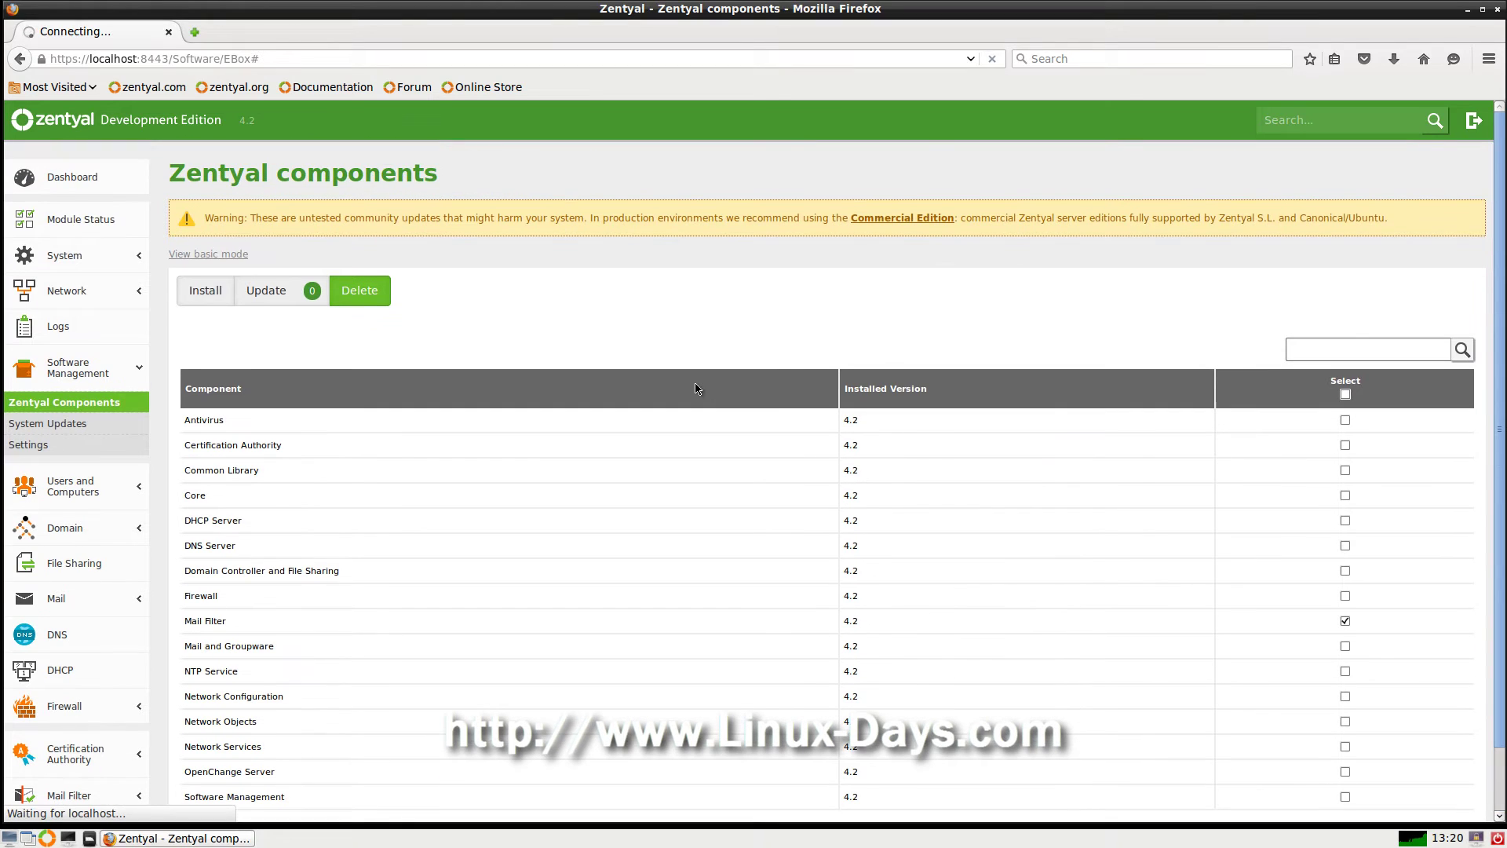
scroll(548, 390, "down", 2)
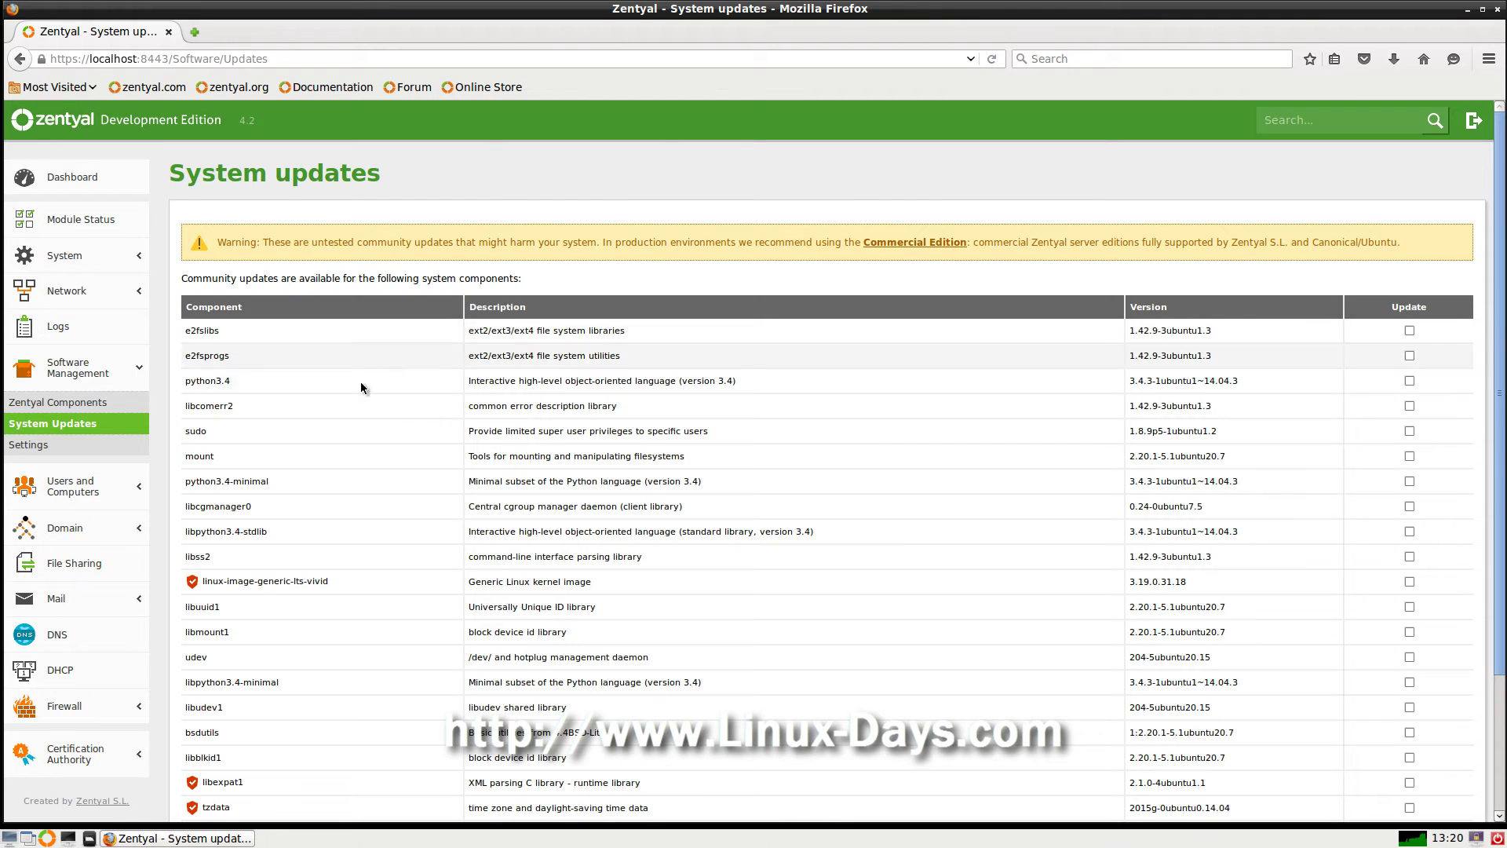
scroll(282, 416, "down", 1)
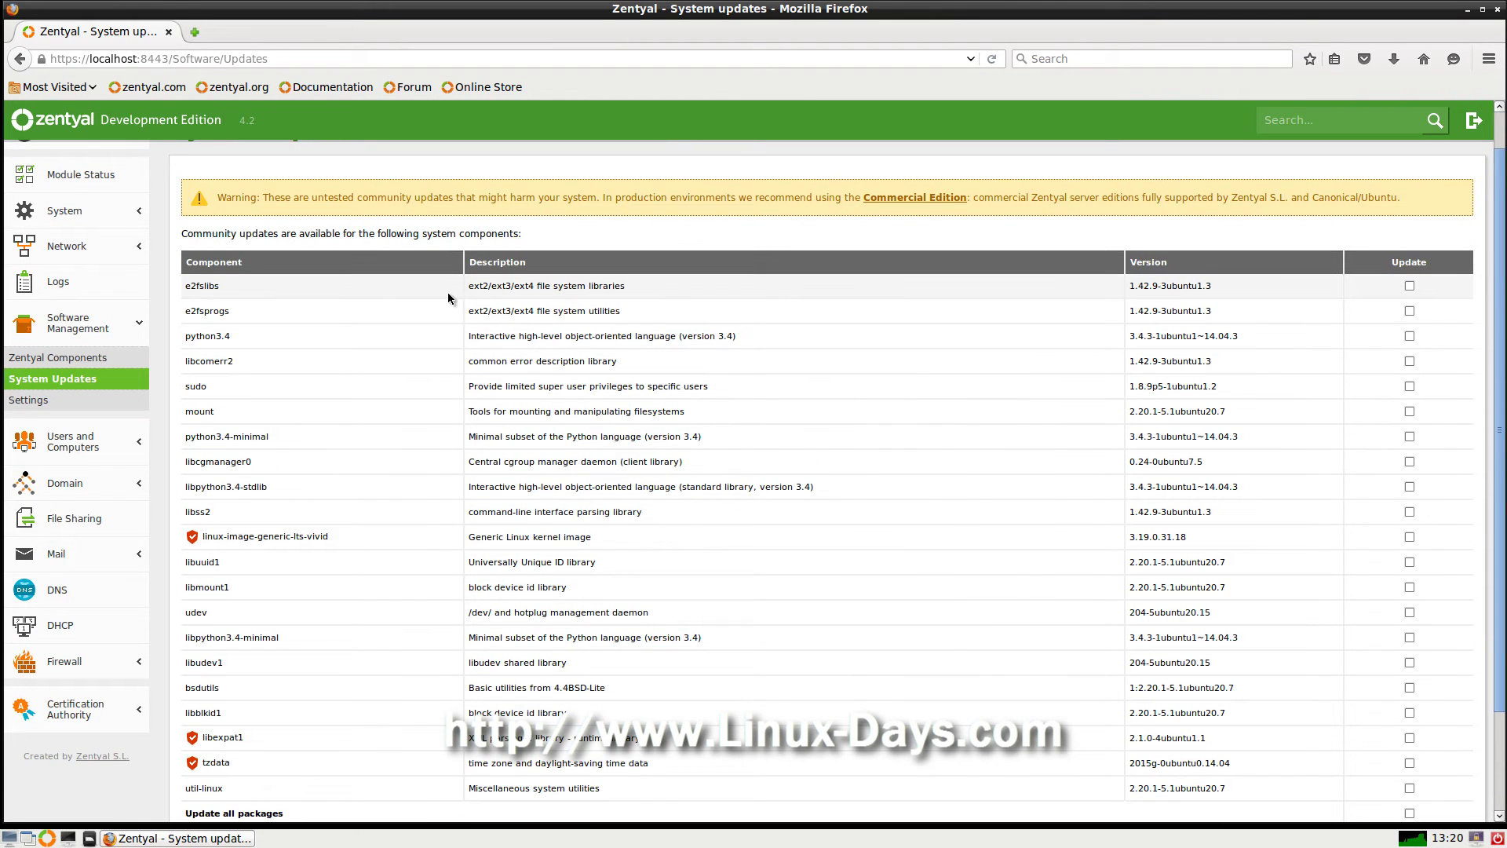
scroll(498, 295, "up", 1)
mouse_move(218, 242)
left_mouse_down()
mouse_move(1406, 244)
mouse_move(199, 239)
left_mouse_up()
left_click(1010, 257)
left_click(818, 341)
scroll(836, 389, "down", 3)
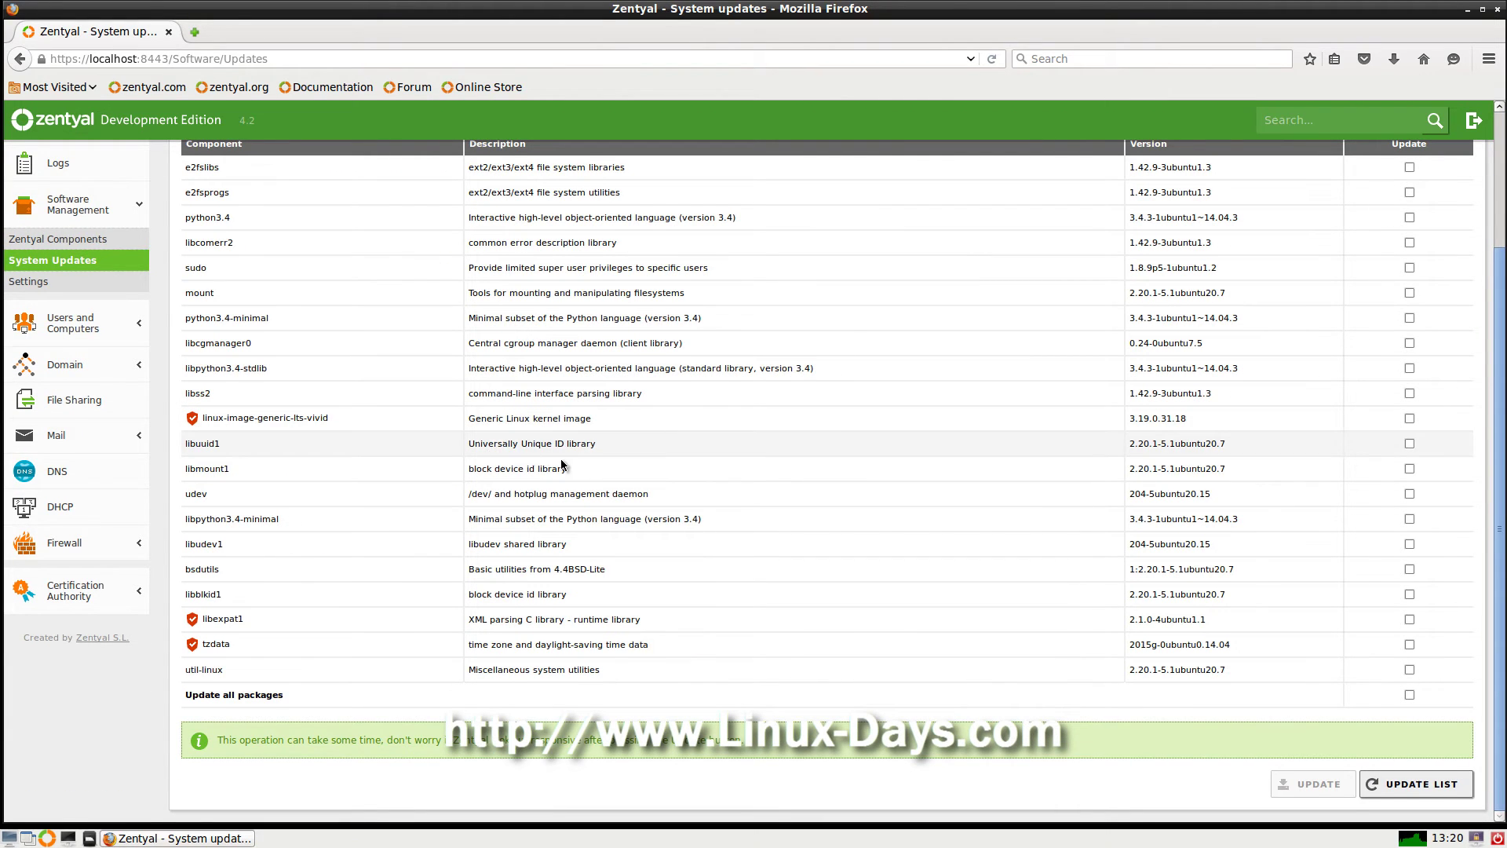
scroll(546, 461, "up", 5)
- Open the software management settings and review the automatic update option and its start time
left_click(79, 374)
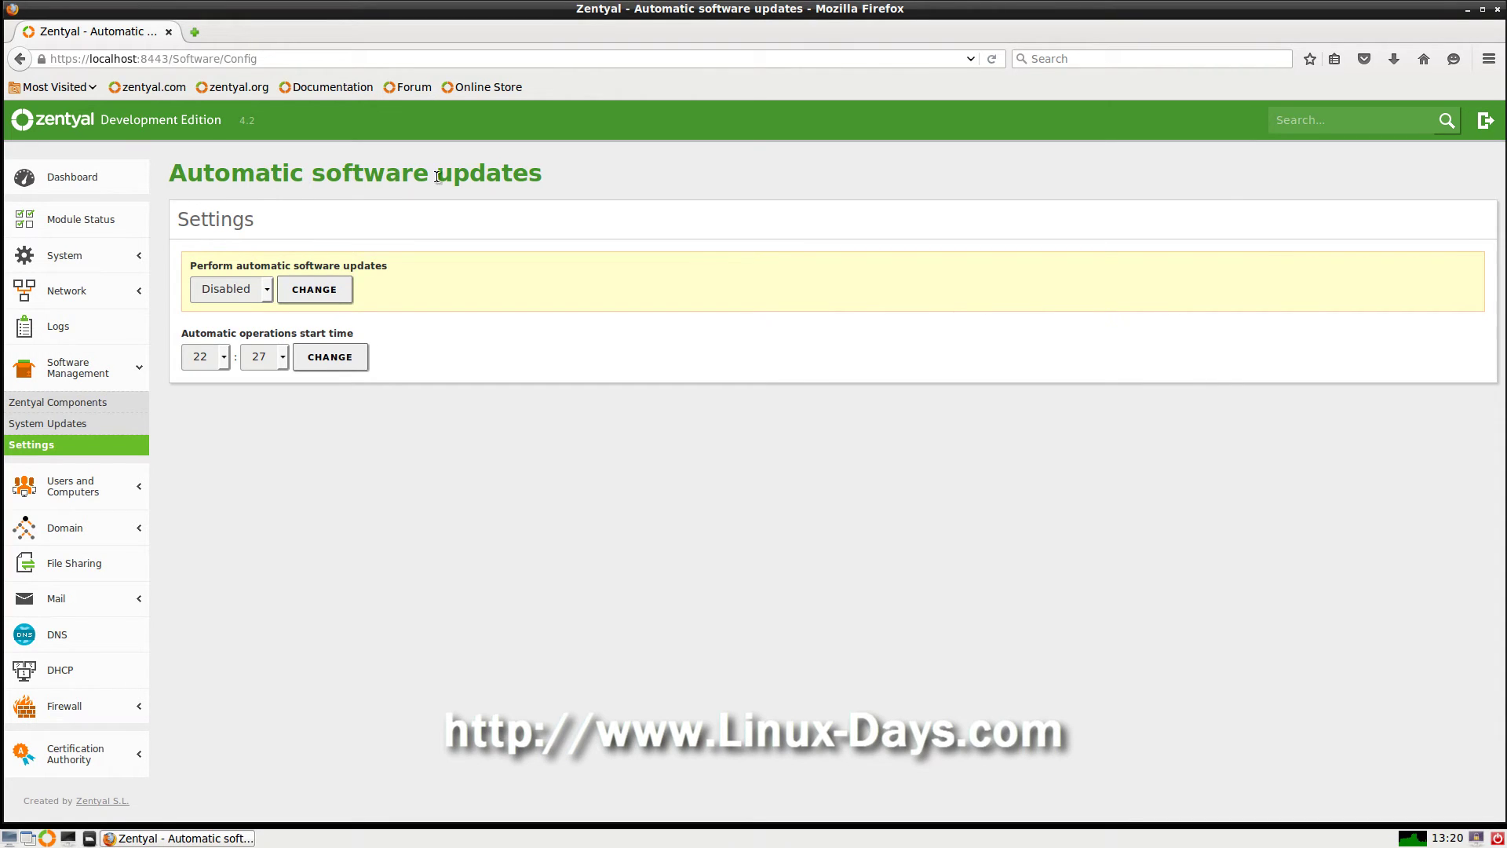
left_click_drag(539, 173, 167, 173)
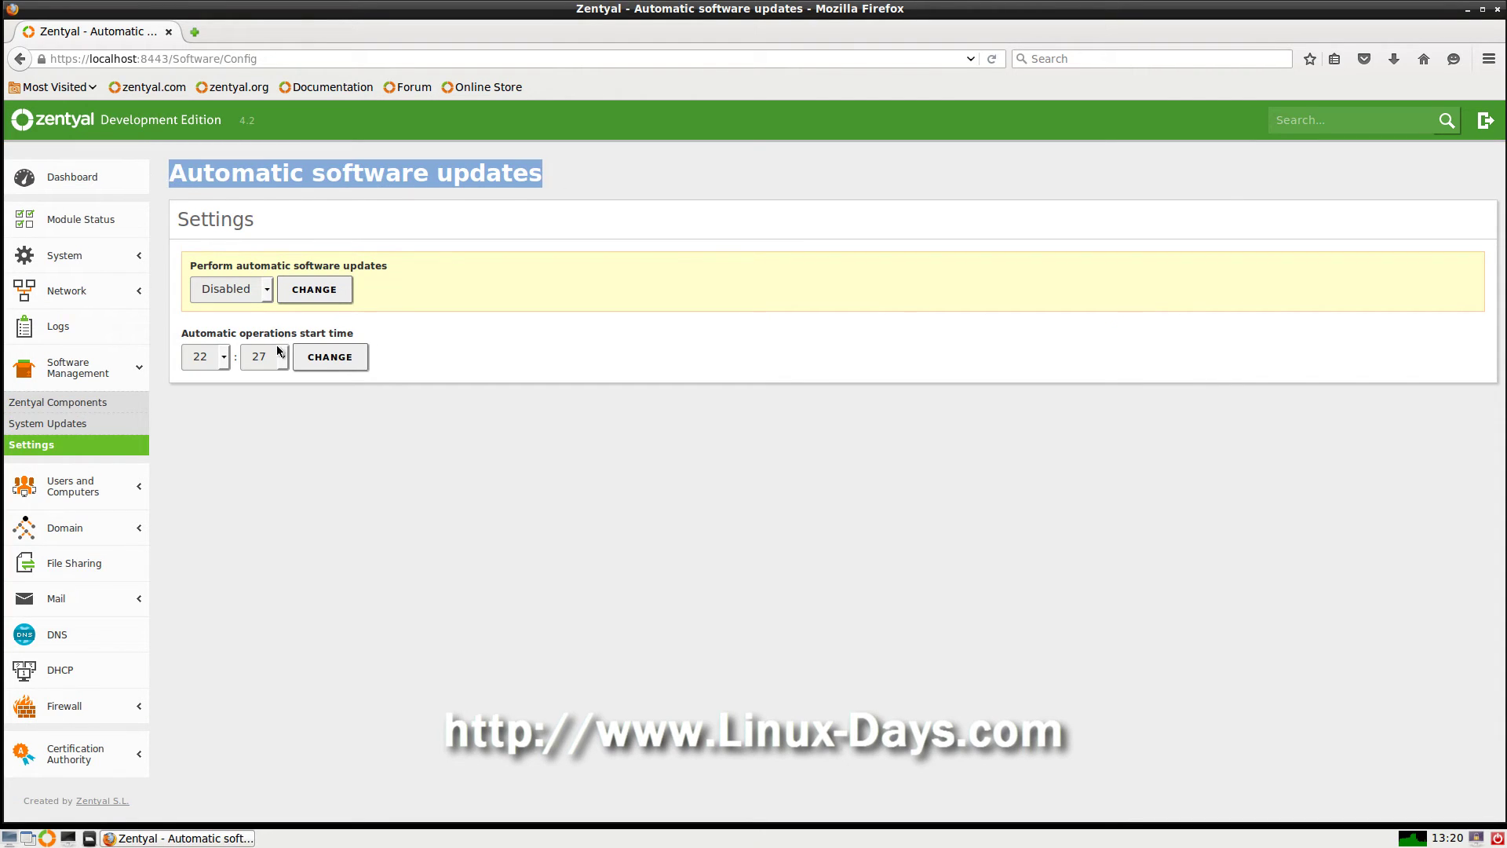
left_click(284, 339)
left_click(267, 290)
left_click(379, 474)
- Open the Users and Computers management page and view the domain's directory tree
left_click(55, 480)
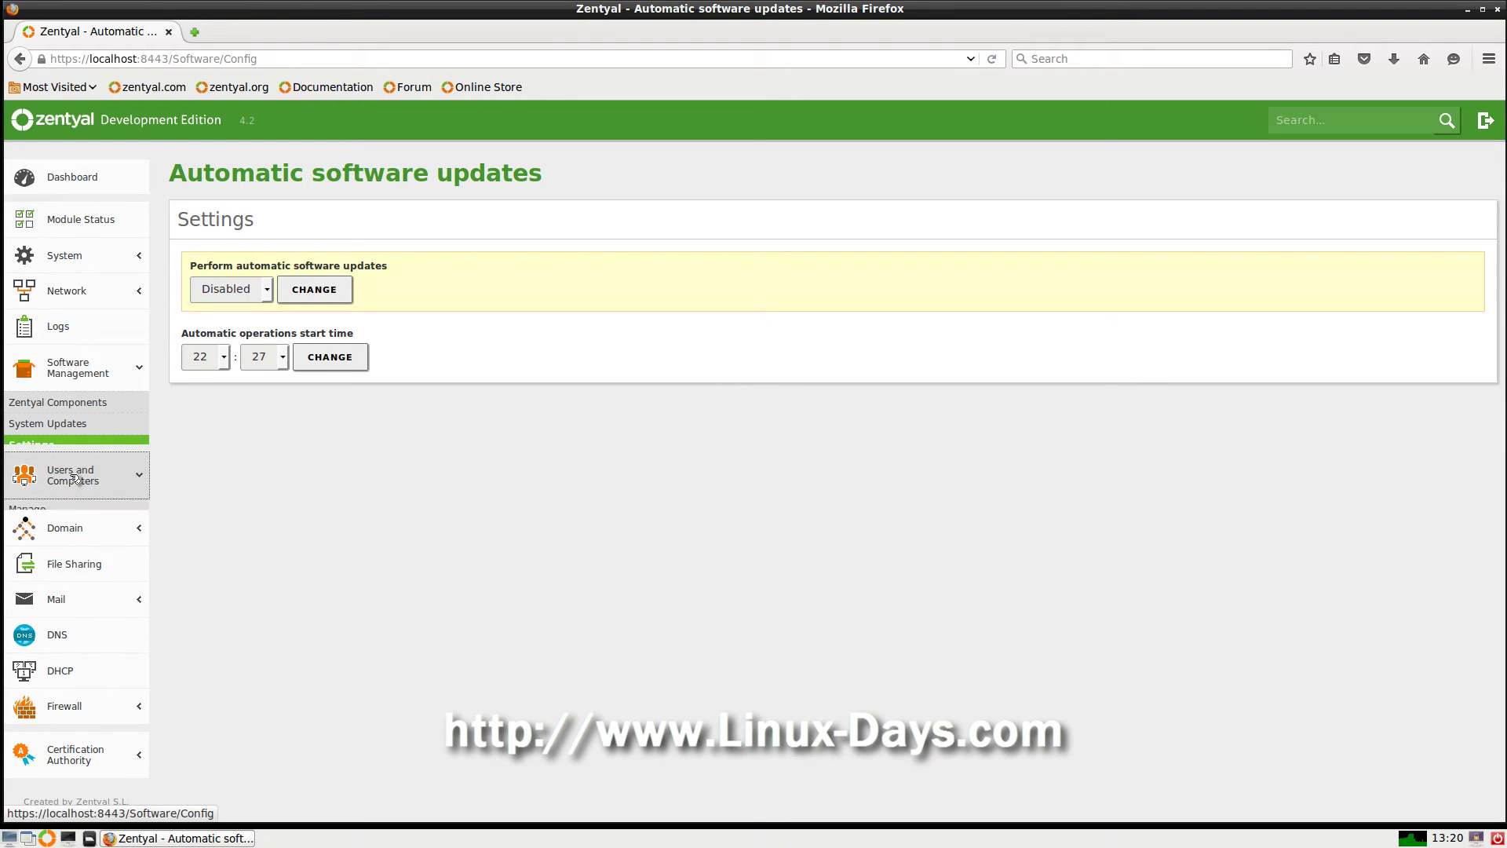
left_click(37, 457)
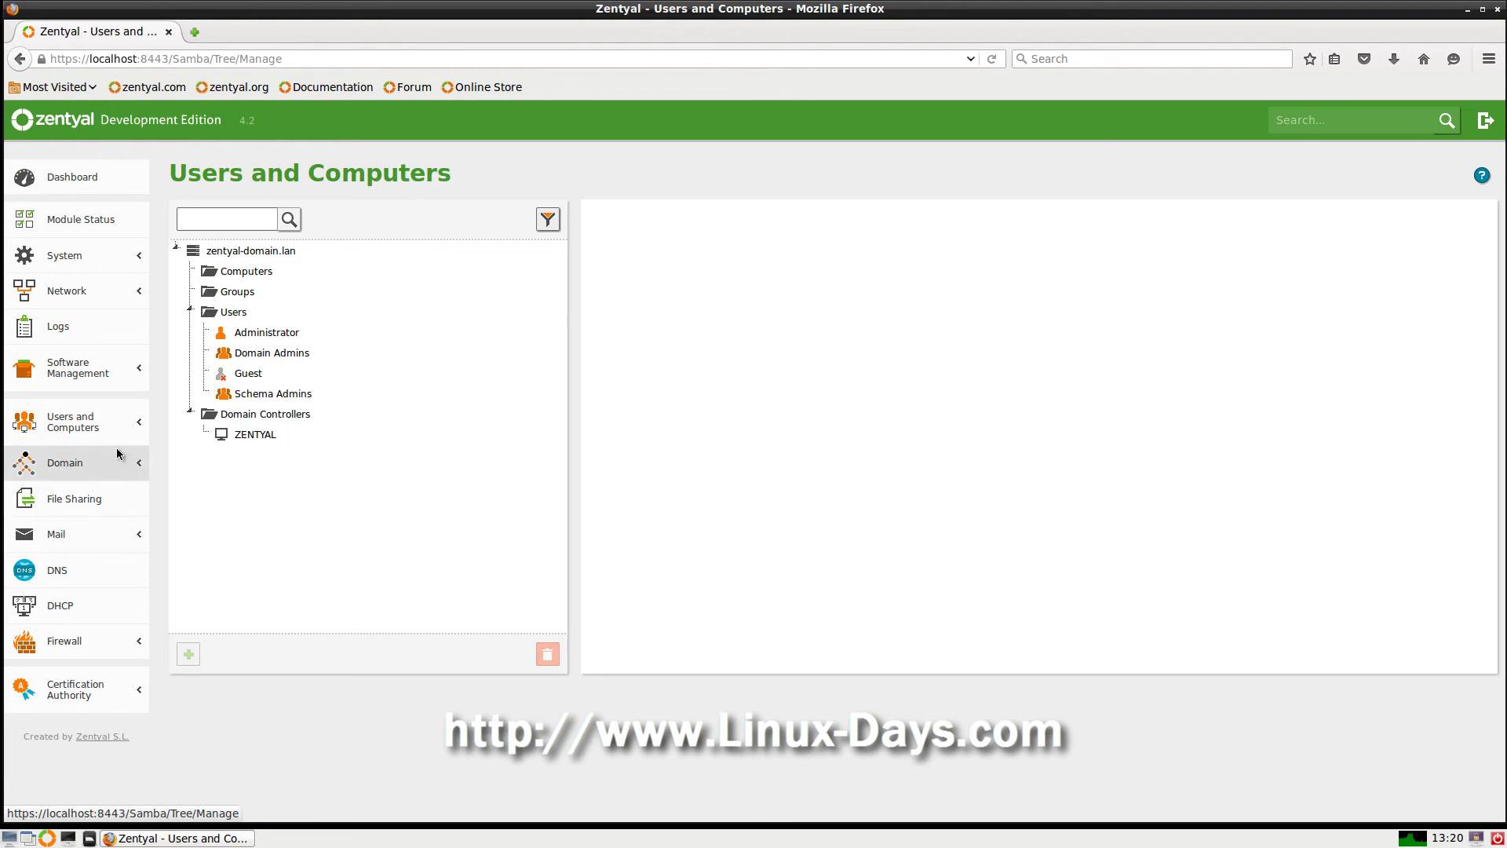
left_click_drag(197, 202, 486, 170)
left_click(486, 172)
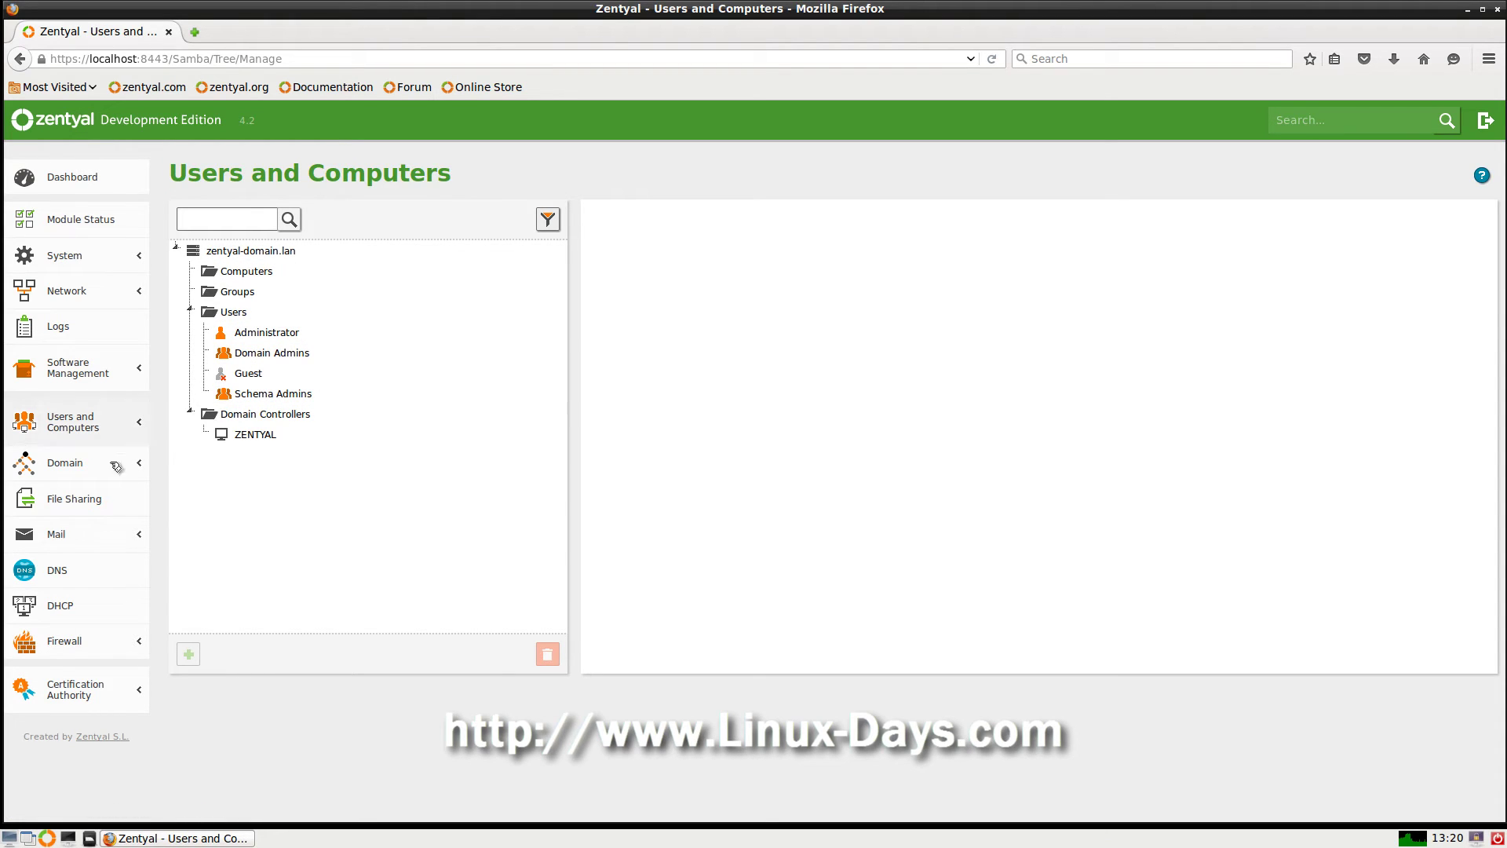
- View the Administrator account's settings and the form for adding a new user under Users, closing the form without adding anyone
left_click(235, 318)
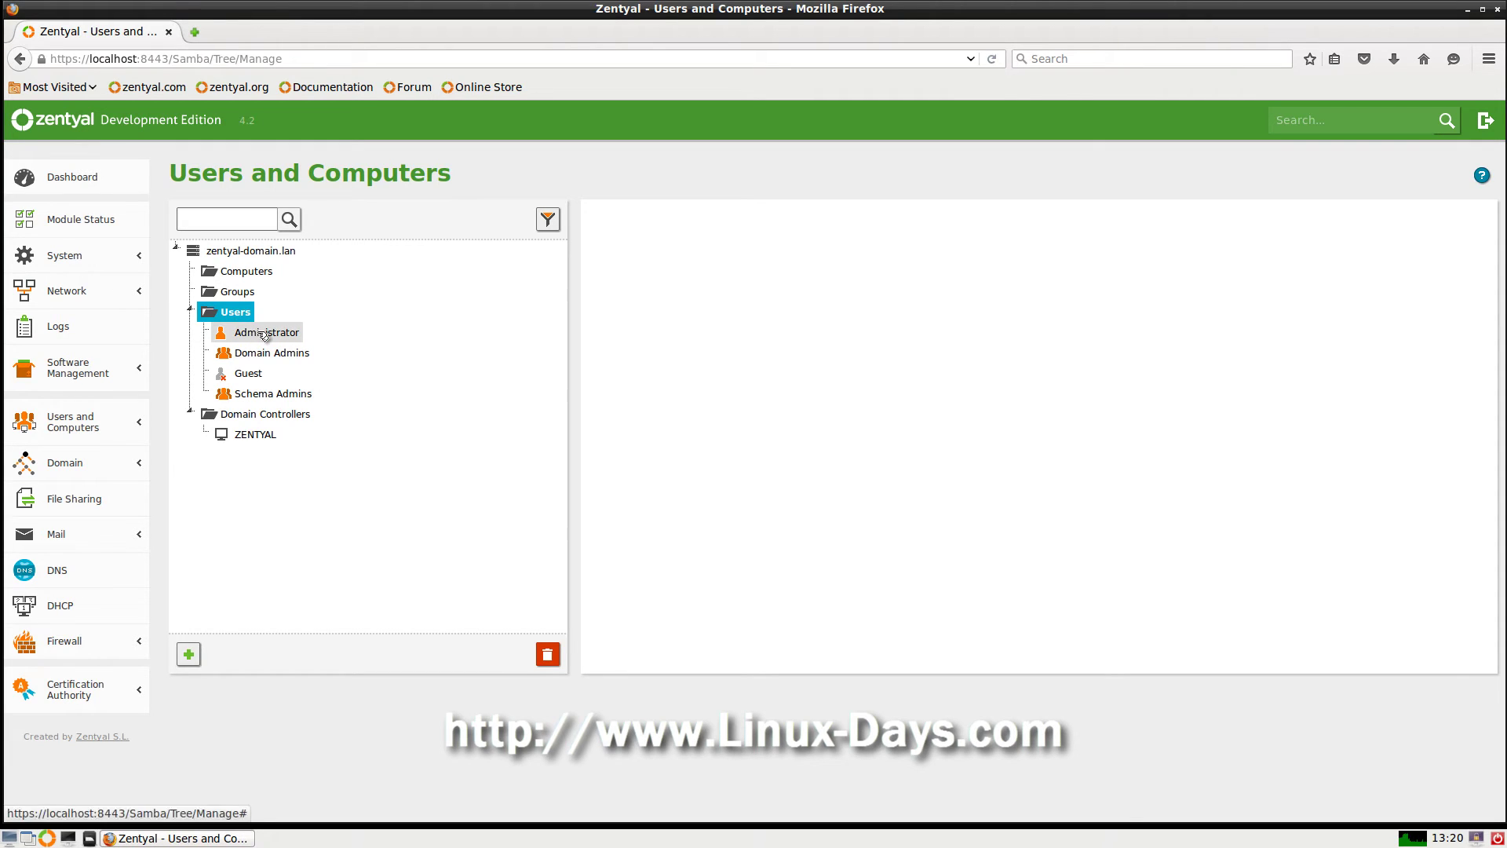
left_click(263, 333)
left_click(236, 312)
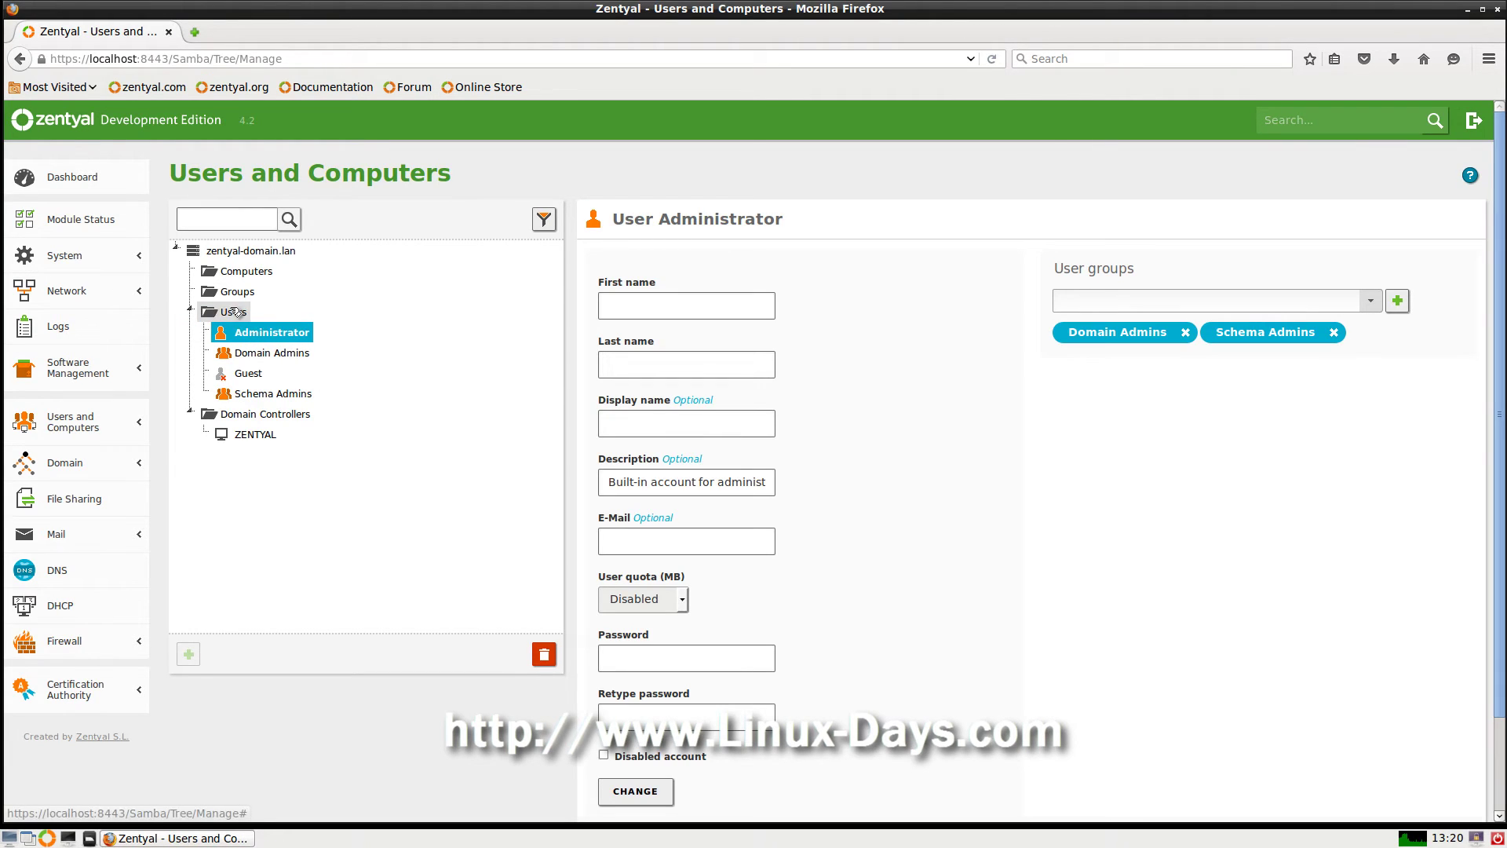
left_click(189, 657)
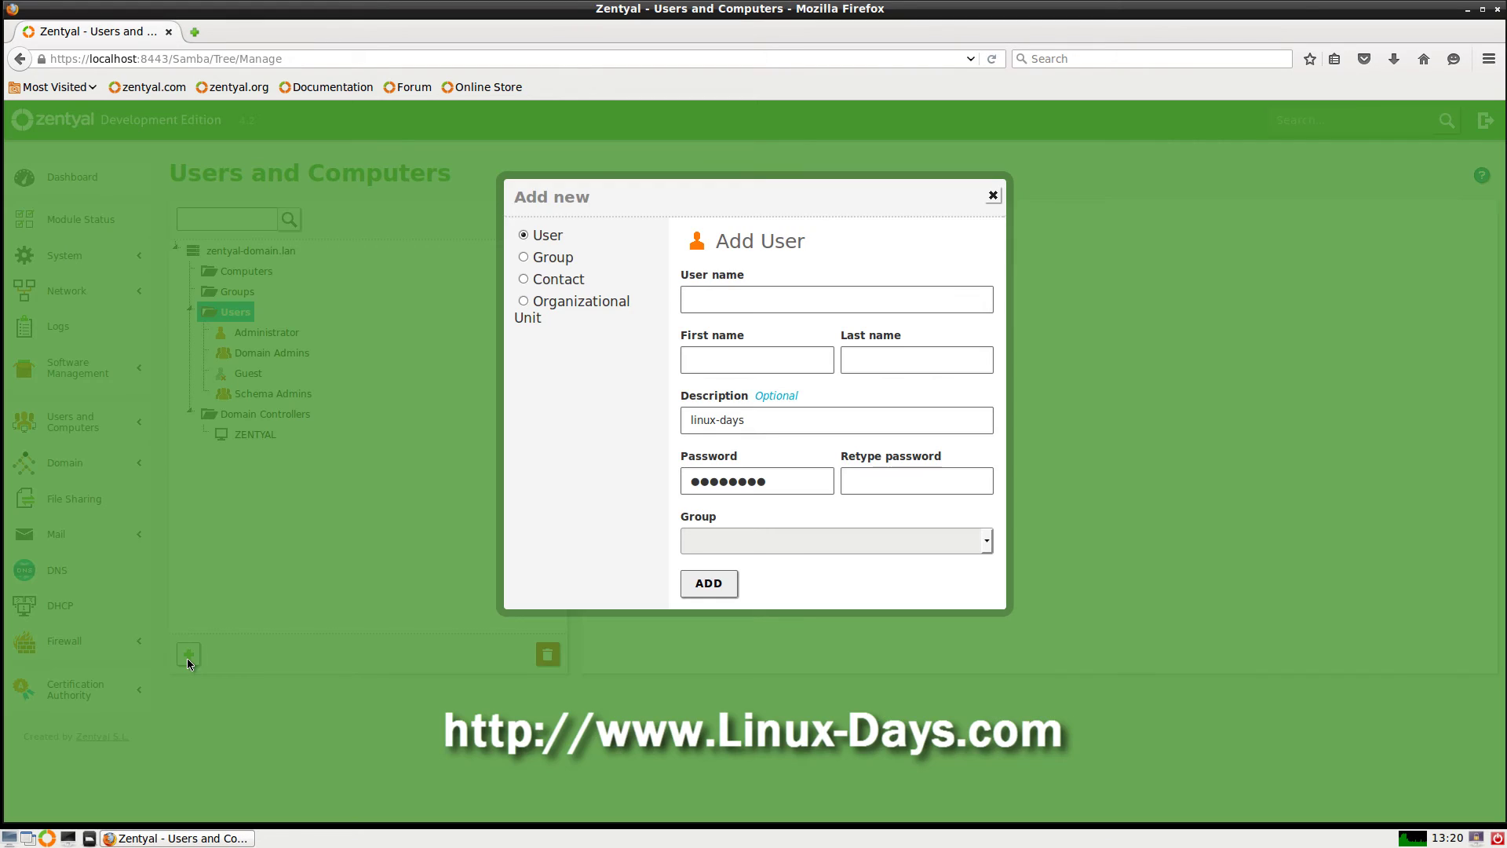
left_click(993, 195)
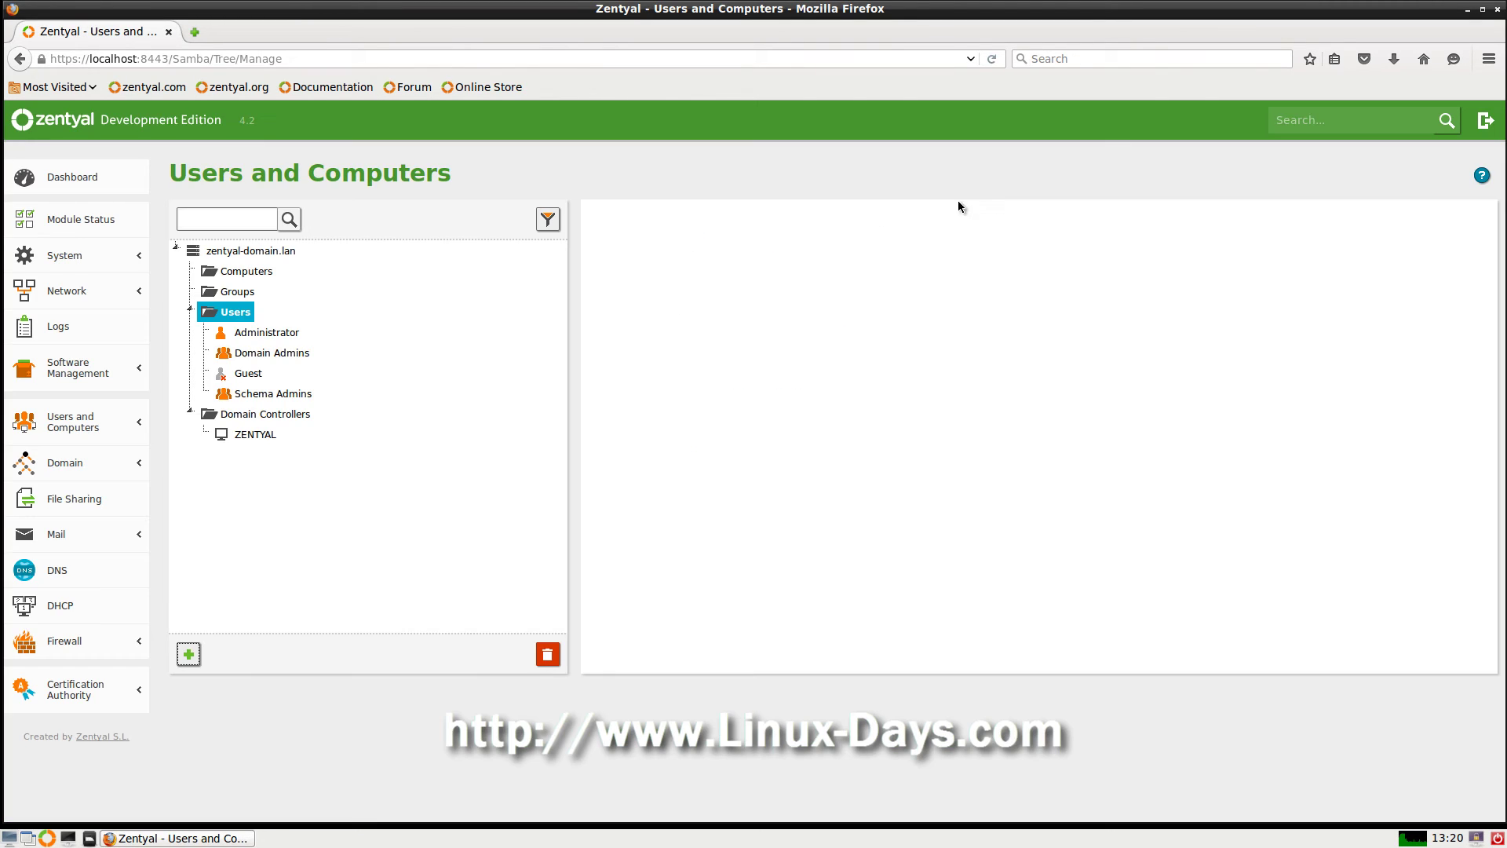
- Open the Domain settings and review the server role, NetBIOS domain name and drive letter options without changing them
left_click(72, 465)
left_click(54, 491)
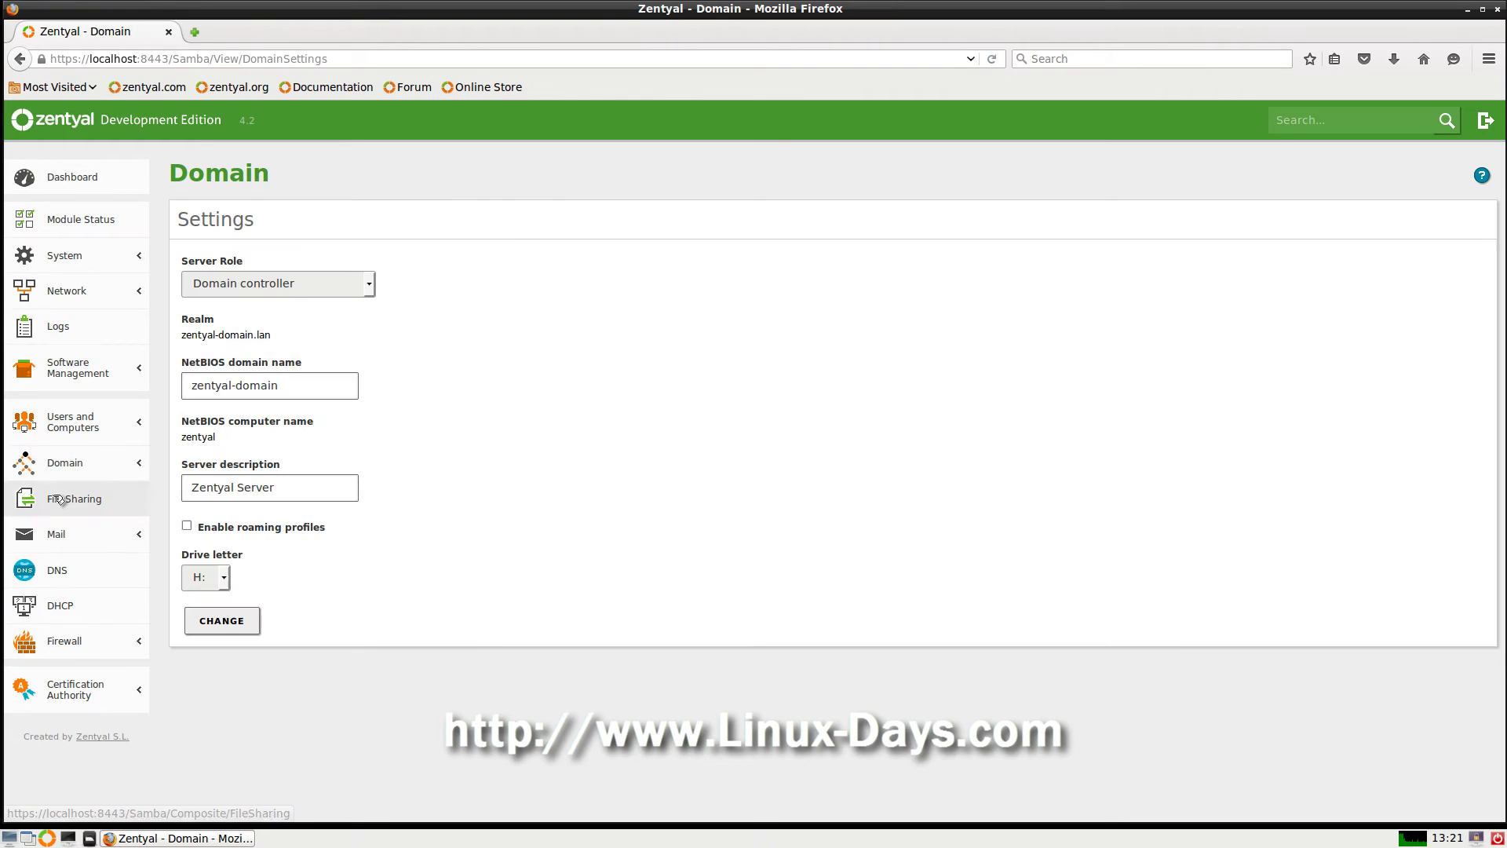
left_click(371, 278)
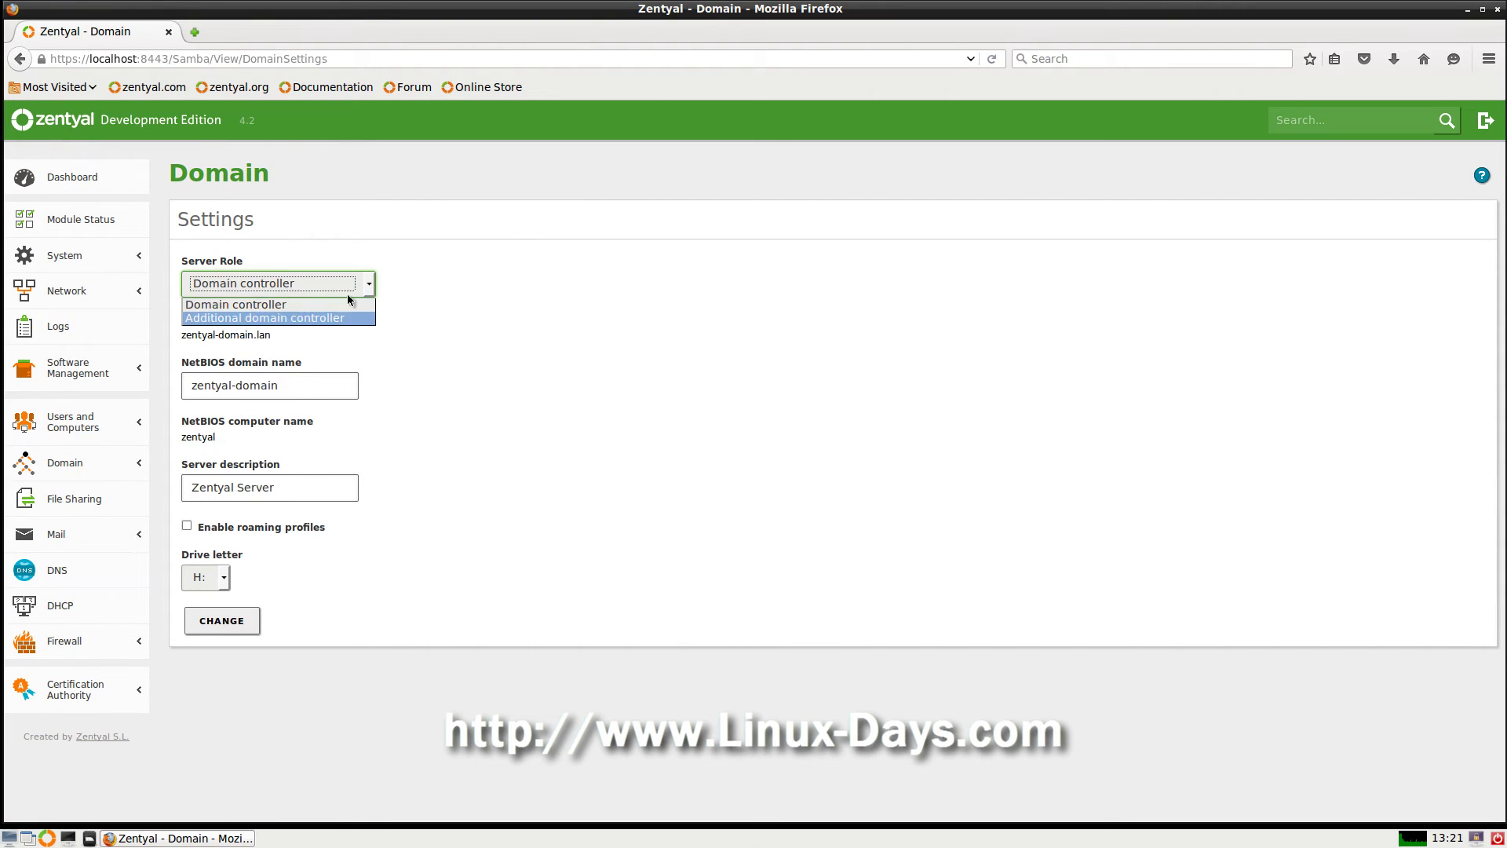
left_click(316, 390)
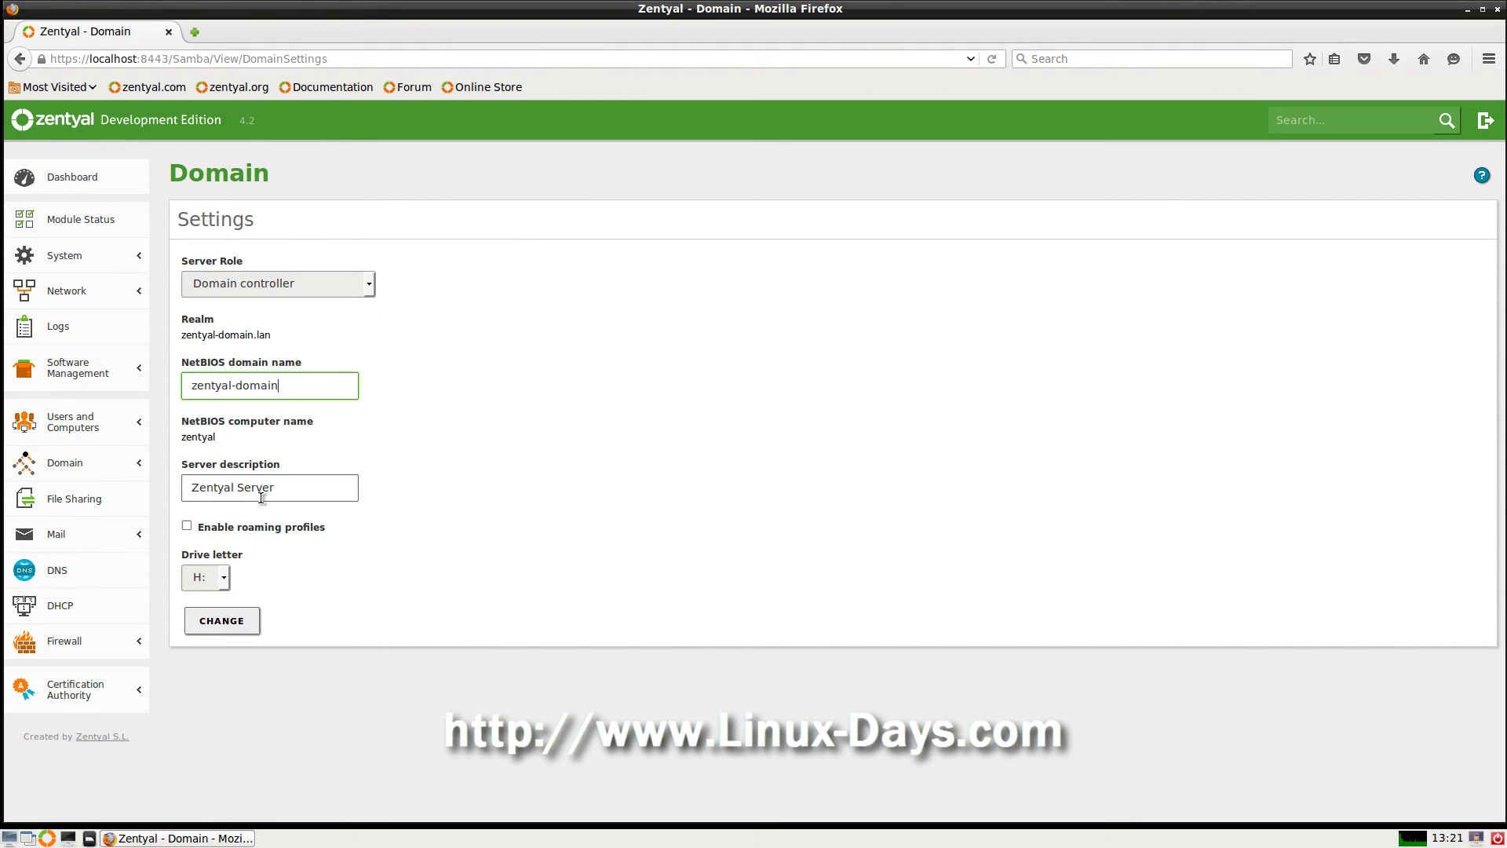
left_click(220, 578)
left_click(221, 578)
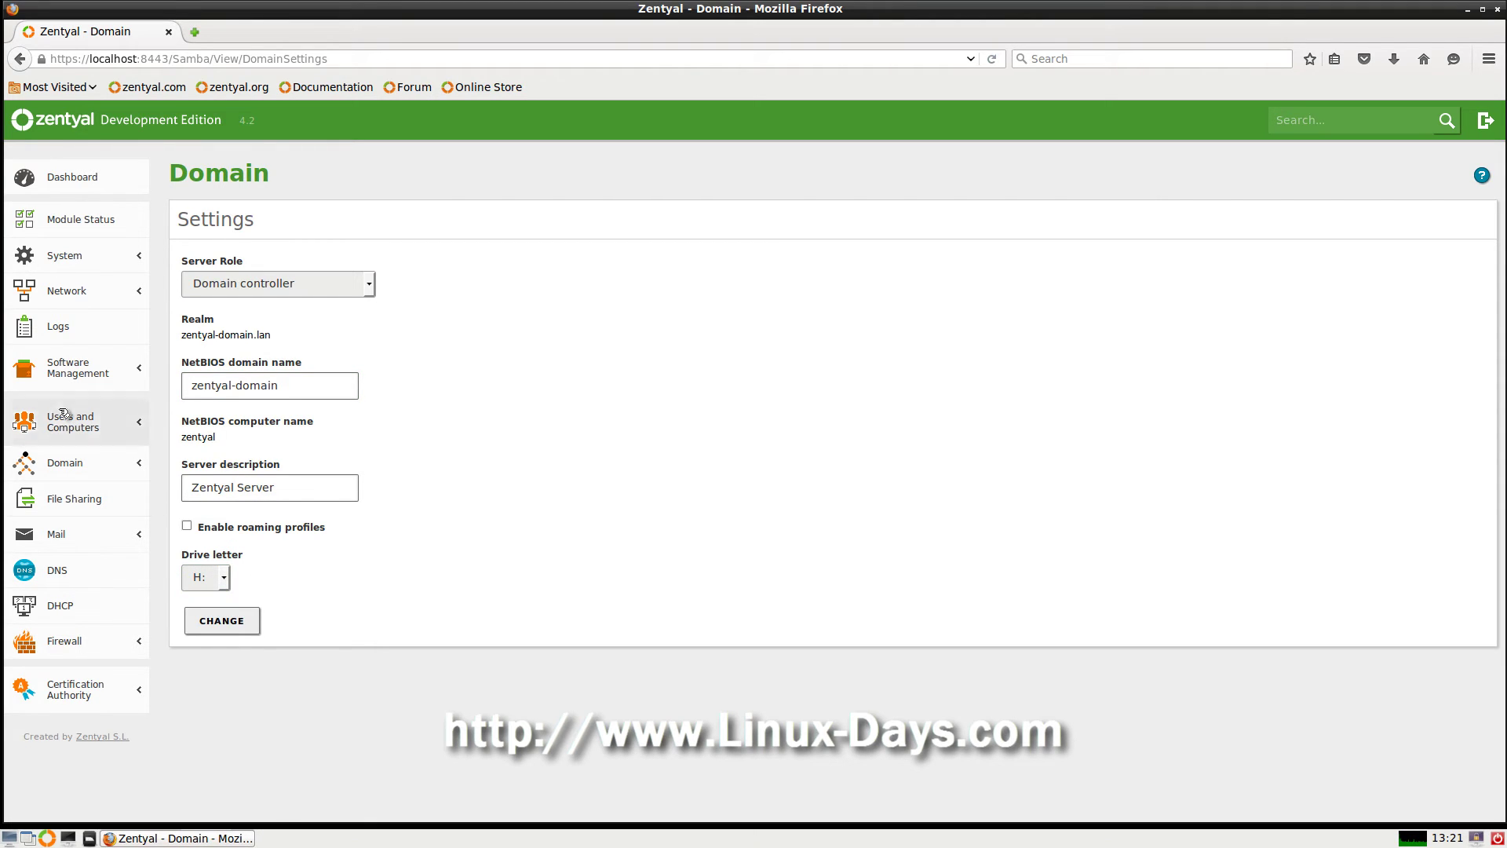
- Open the File Sharing page, bring up the form for a new share and review its name and share path options
left_click(84, 500)
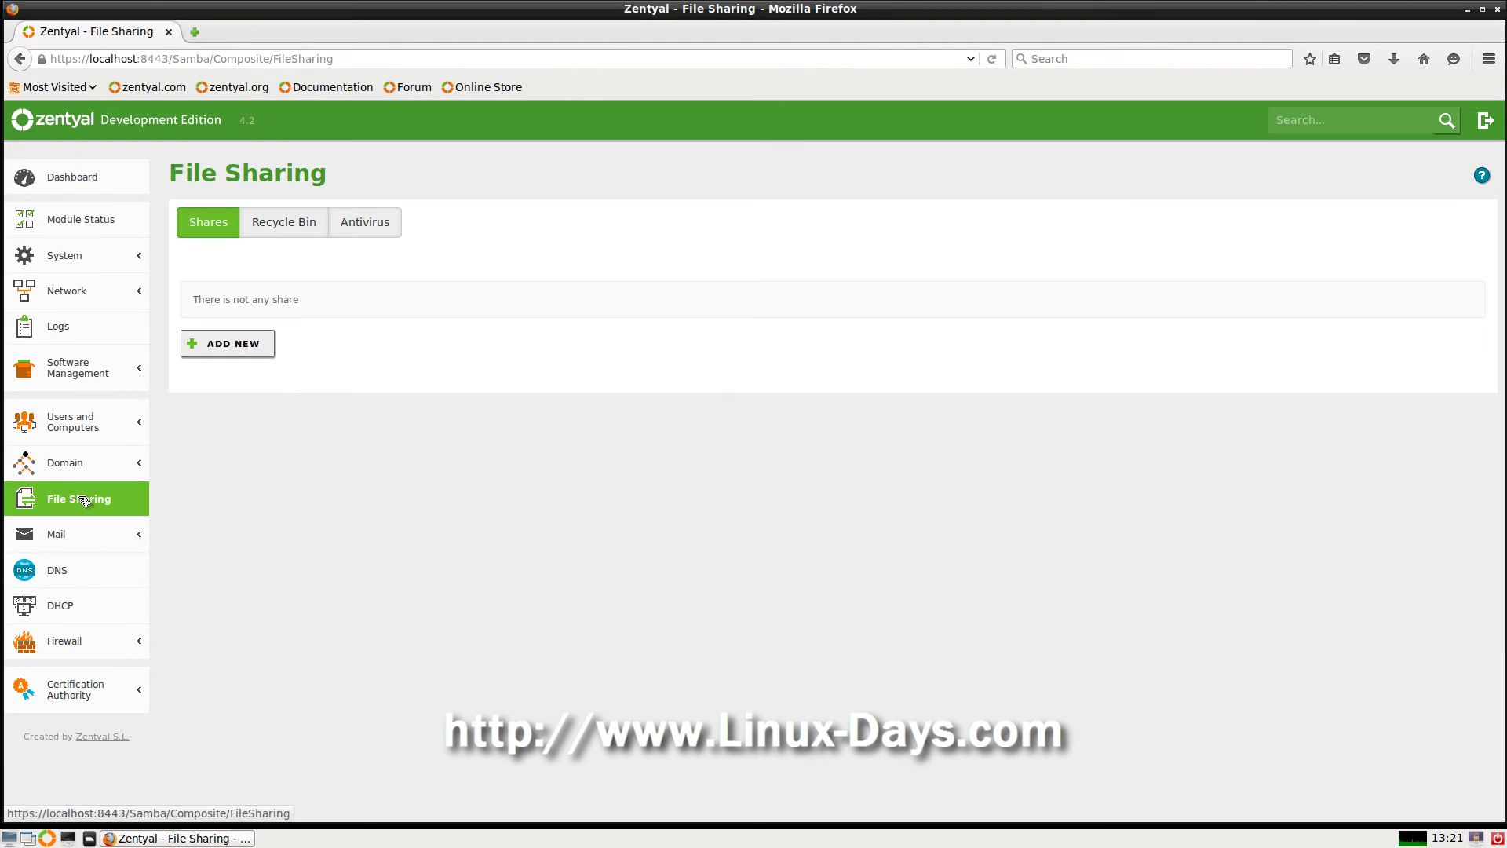
left_click(230, 351)
left_click(241, 381)
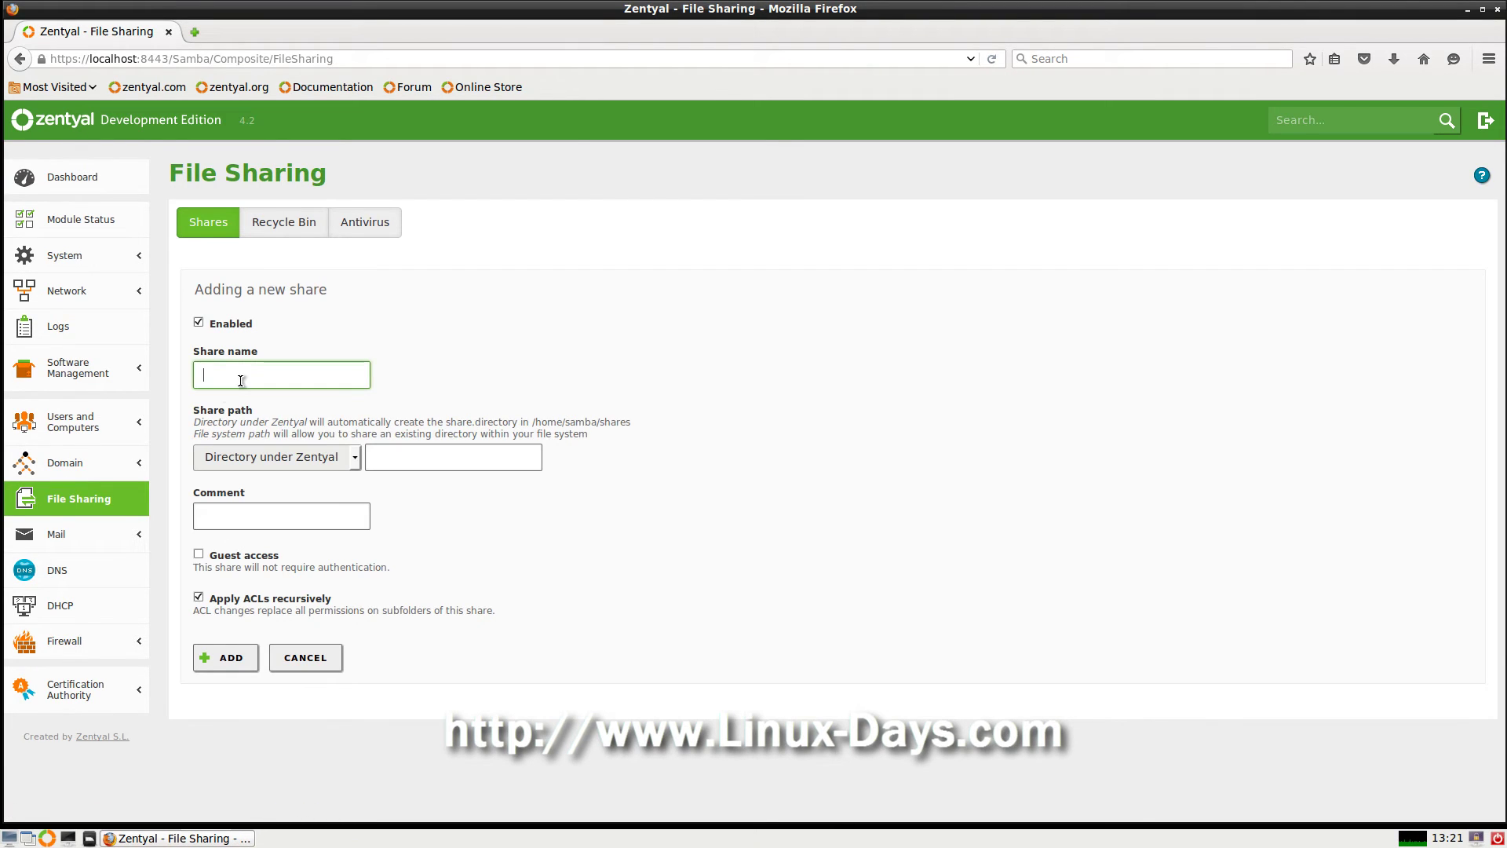
left_click(336, 455)
left_click(523, 522)
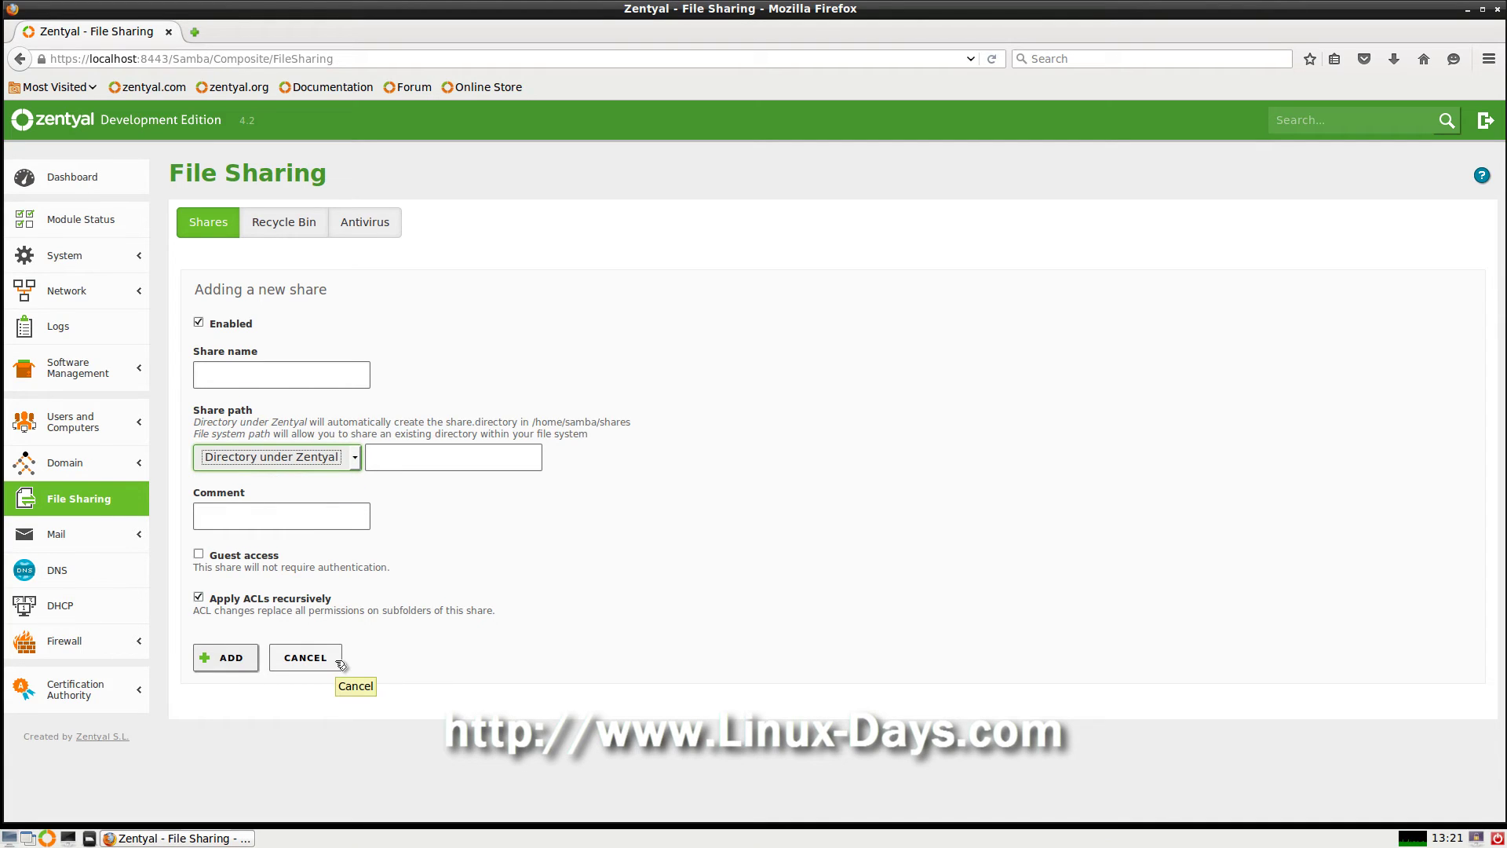
- Open the general mail settings and review the mail server options, from the smarthost to the external account polling period
left_click(57, 536)
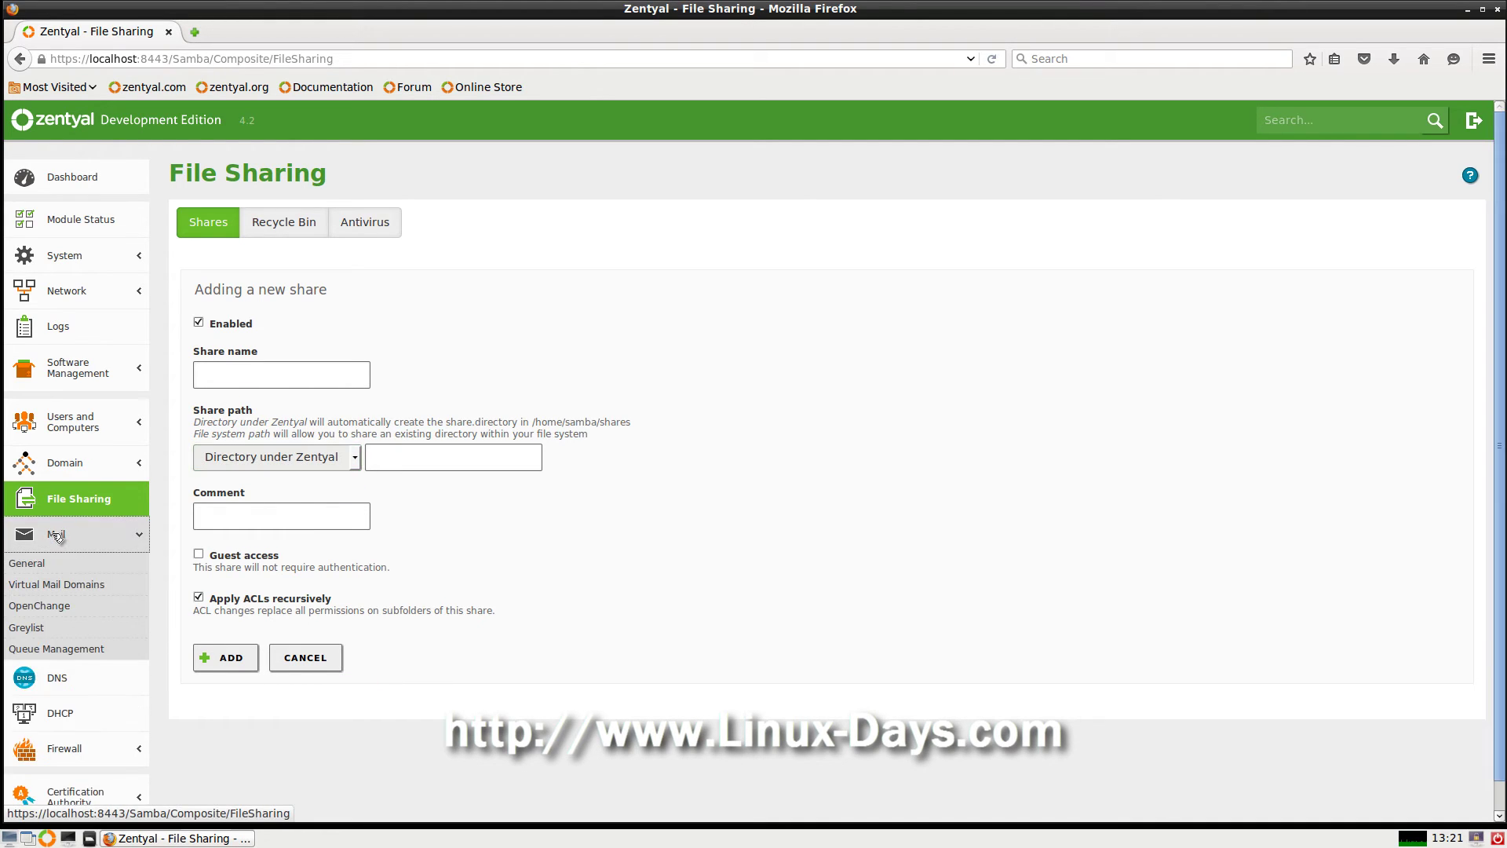
left_click(45, 571)
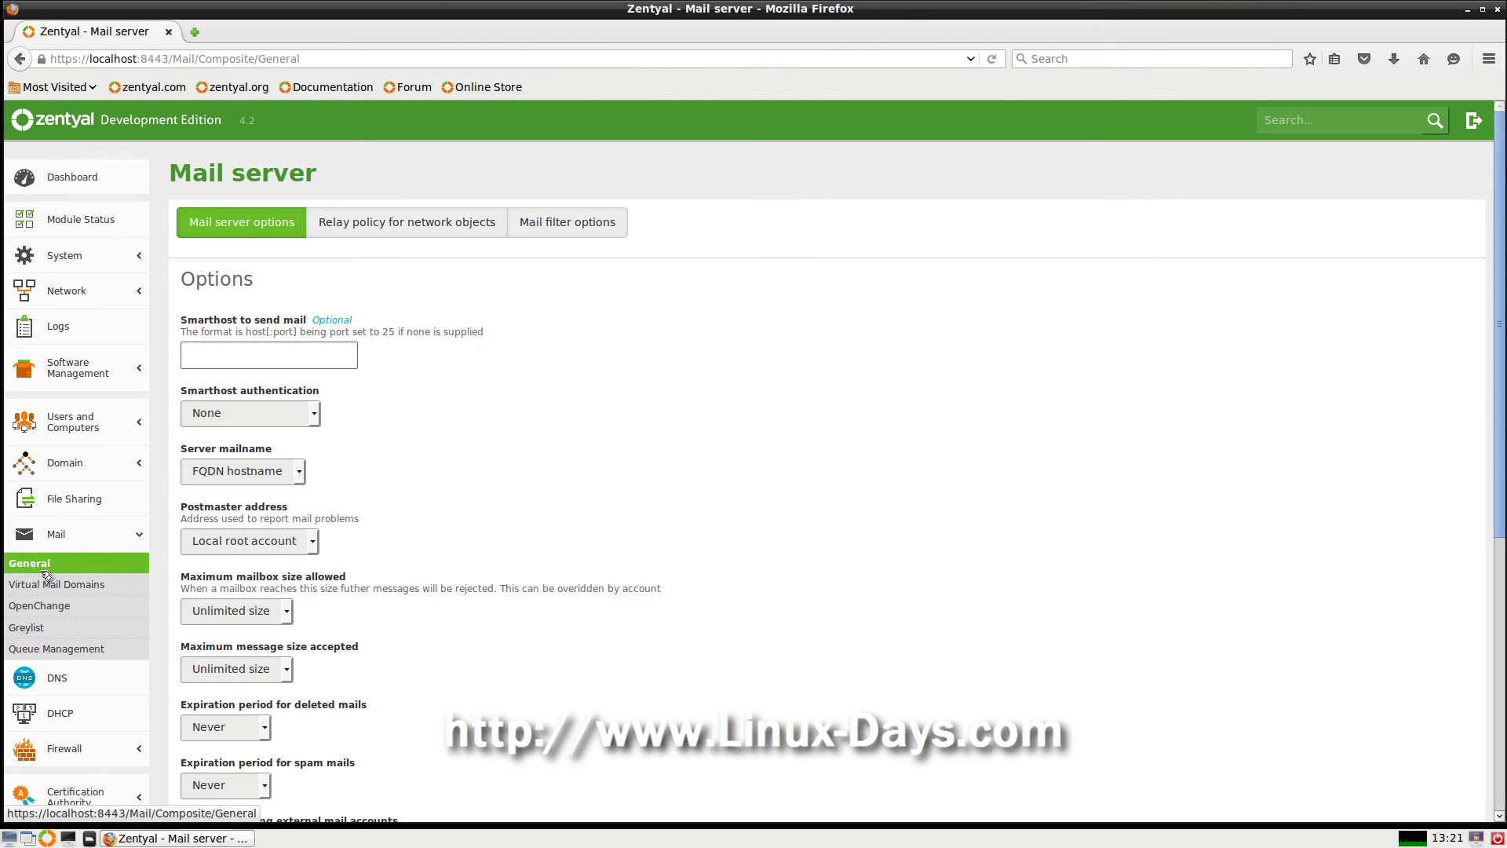
scroll(406, 322, "down", 1)
scroll(406, 322, "down", 2)
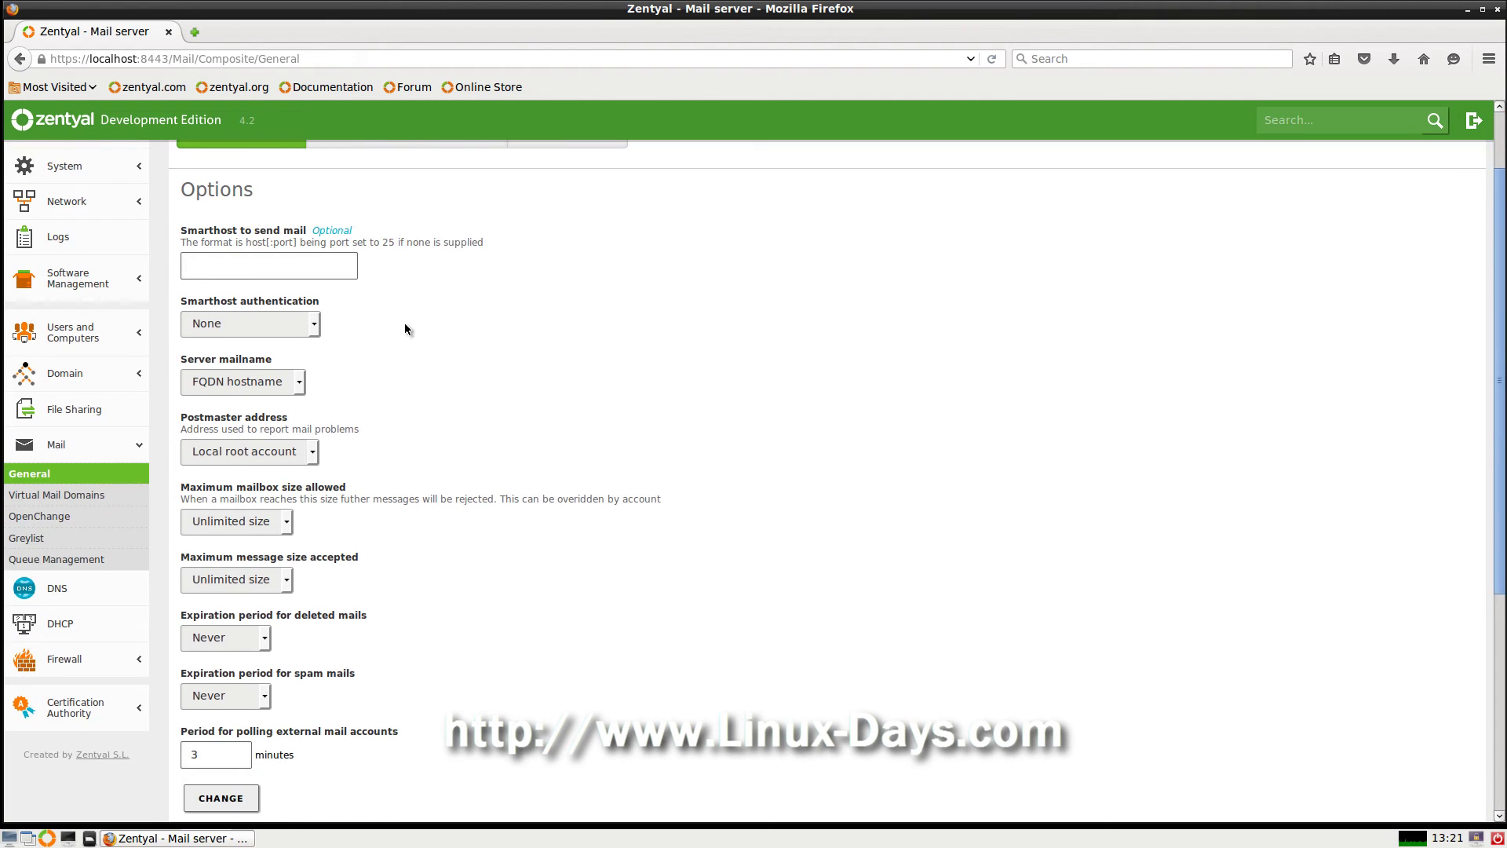
scroll(406, 323, "up", 3)
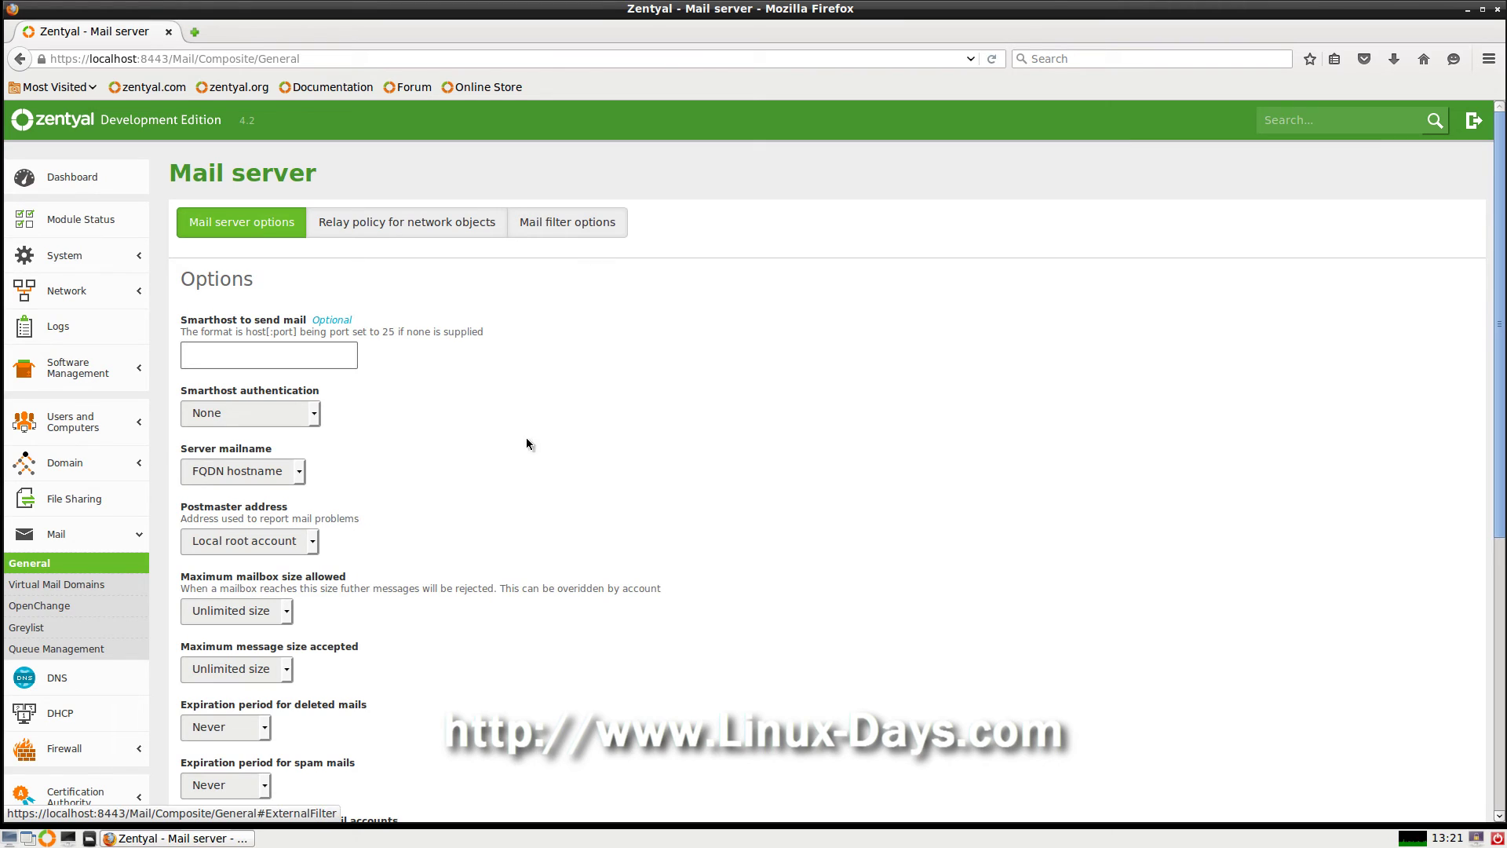
- View the list of virtual mail domains and the OpenChange page with its setup, virtual domain and Outlook Anywhere sections
scroll(459, 441, "down", 1)
left_click(64, 536)
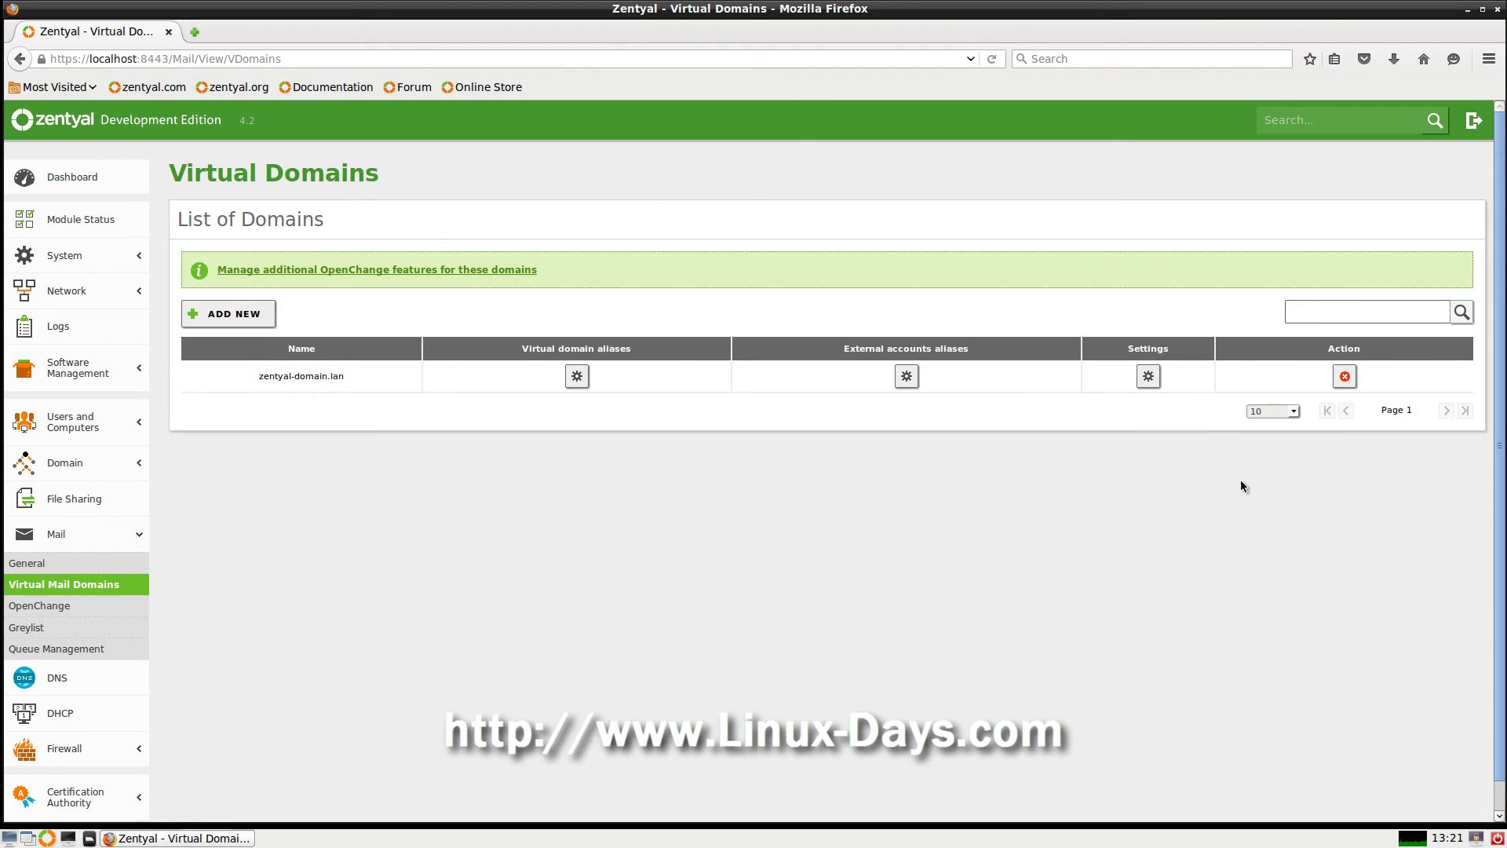
scroll(266, 497, "down", 1)
left_click(71, 575)
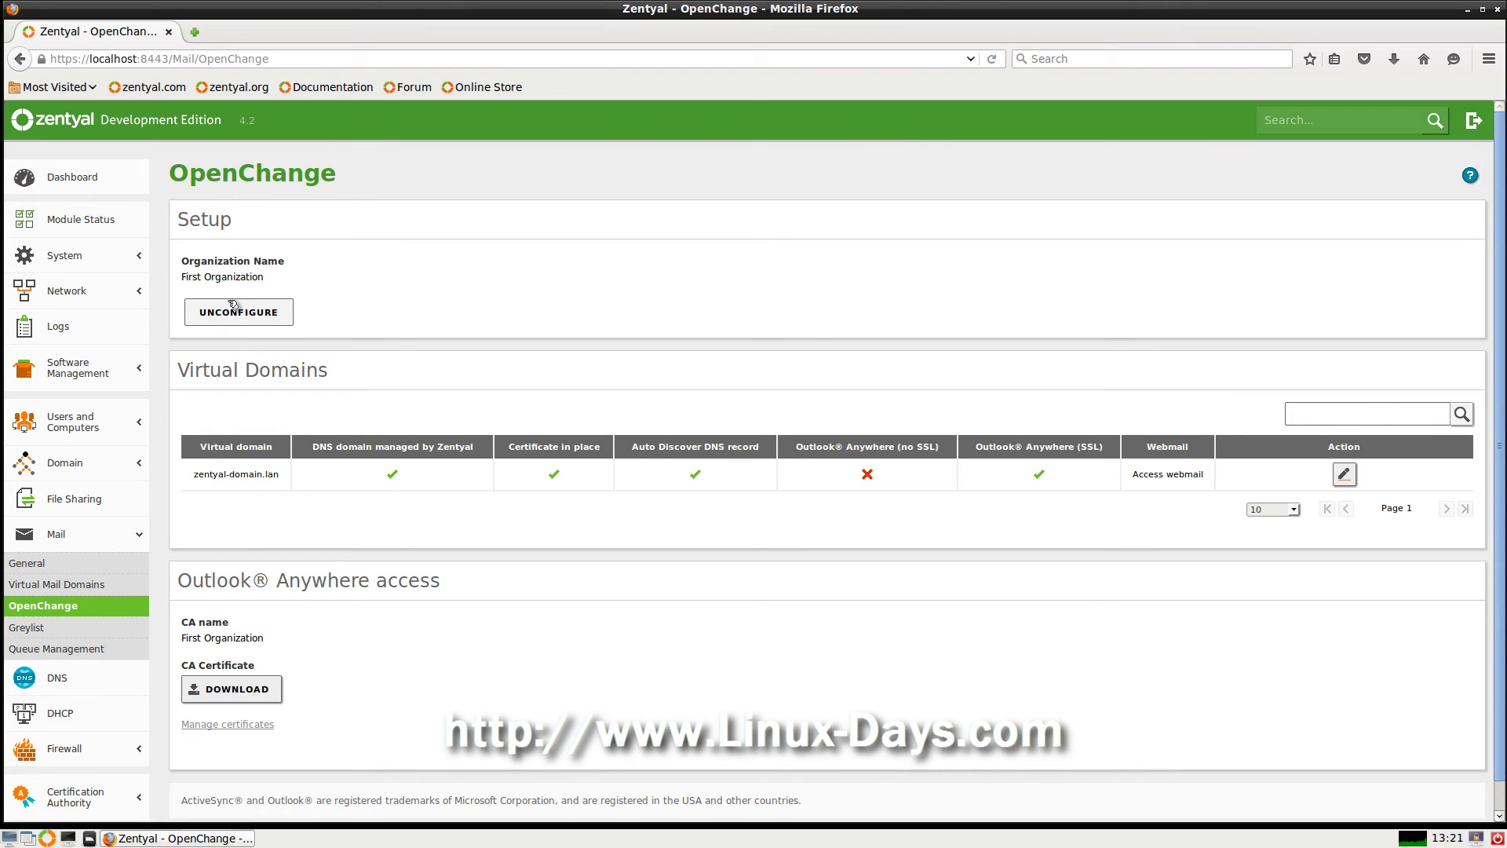
scroll(226, 381, "down", 1)
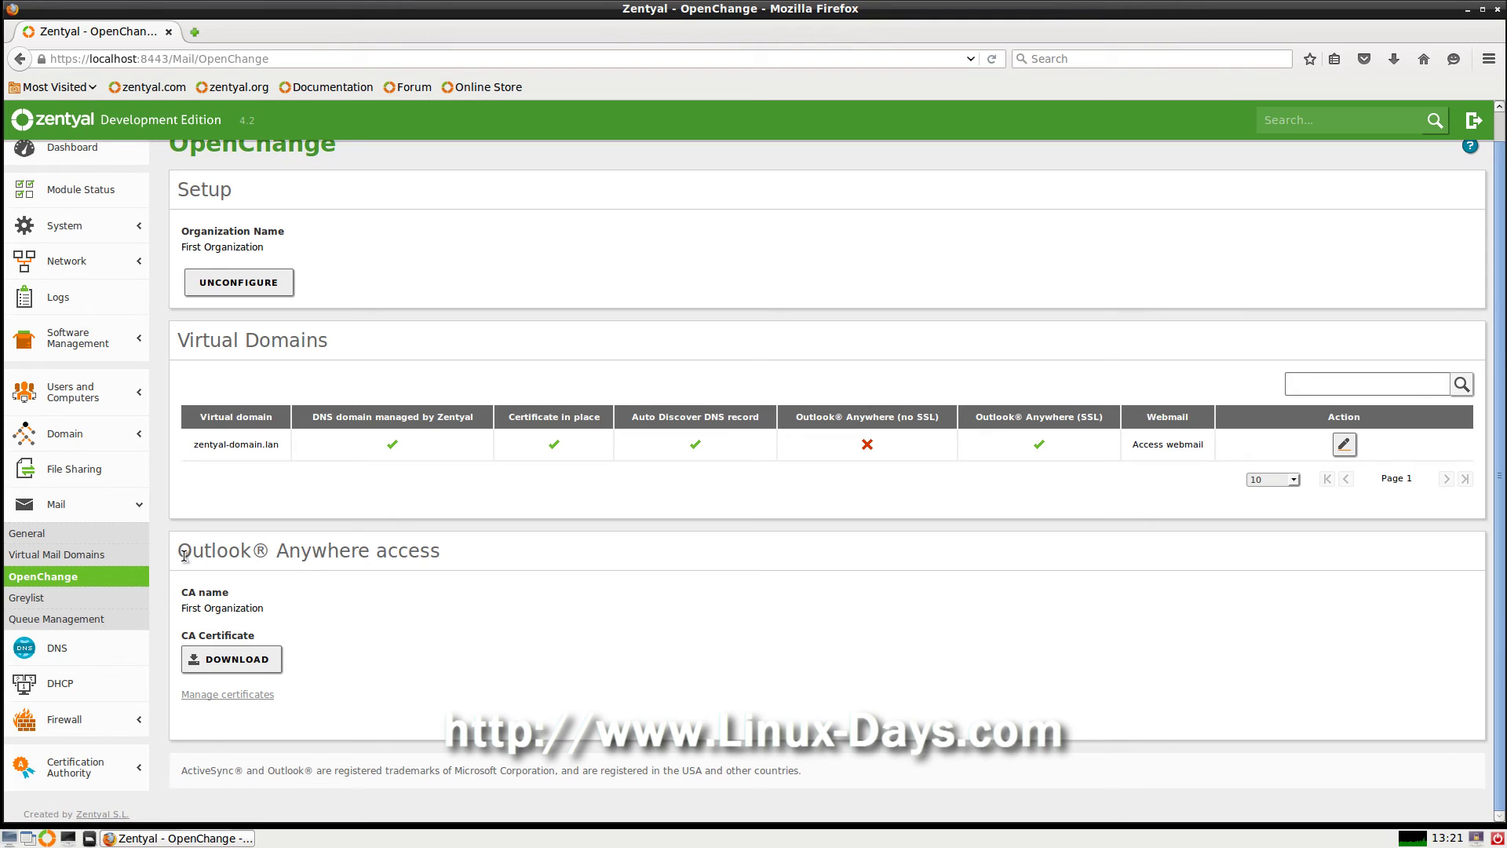
- View the mail Greylist configuration and the mail Queue Management page
left_click(31, 599)
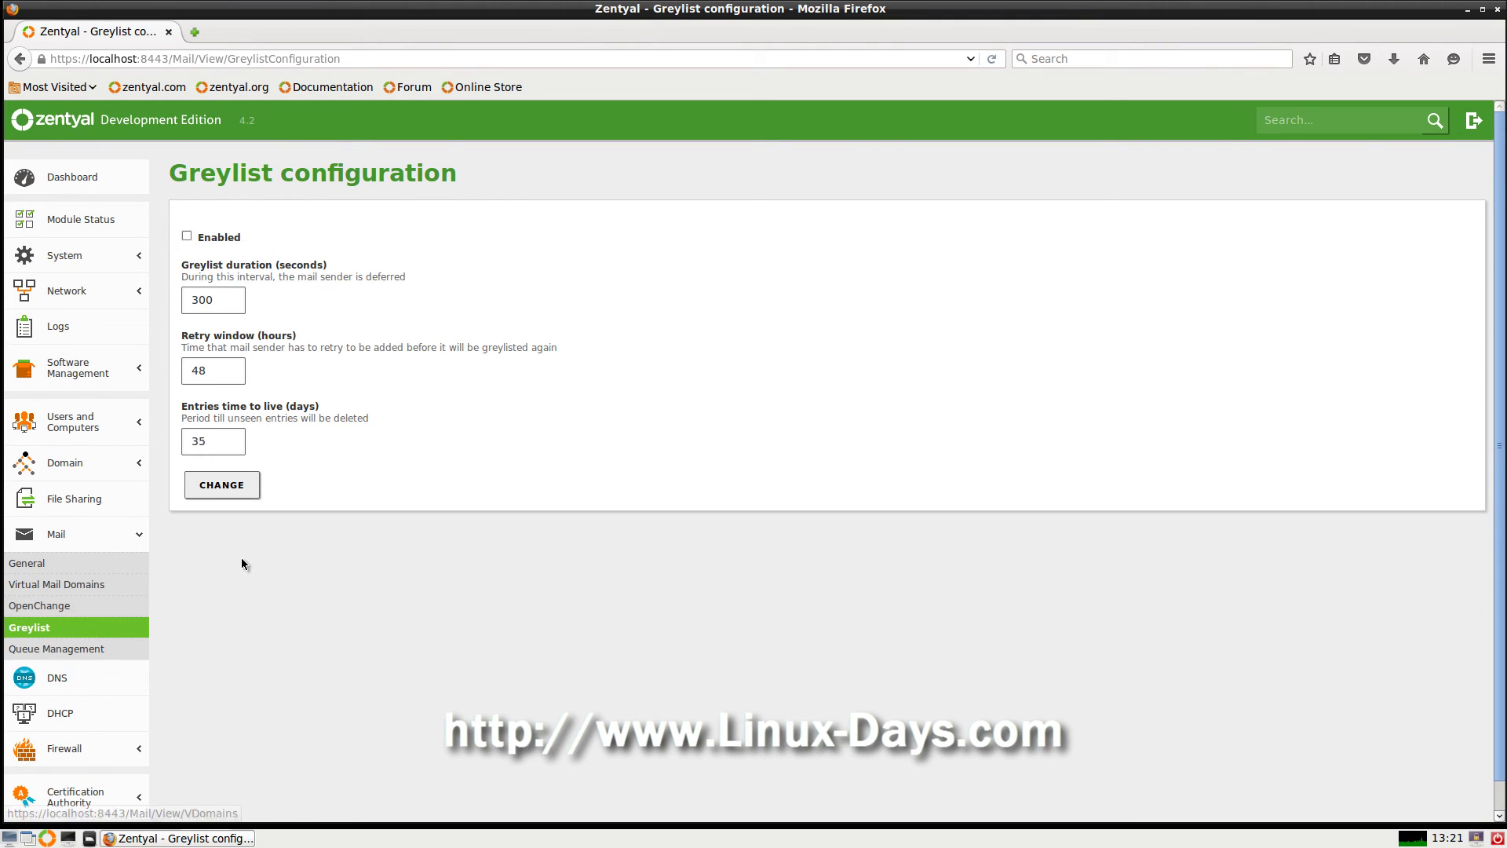
scroll(242, 554, "down", 1)
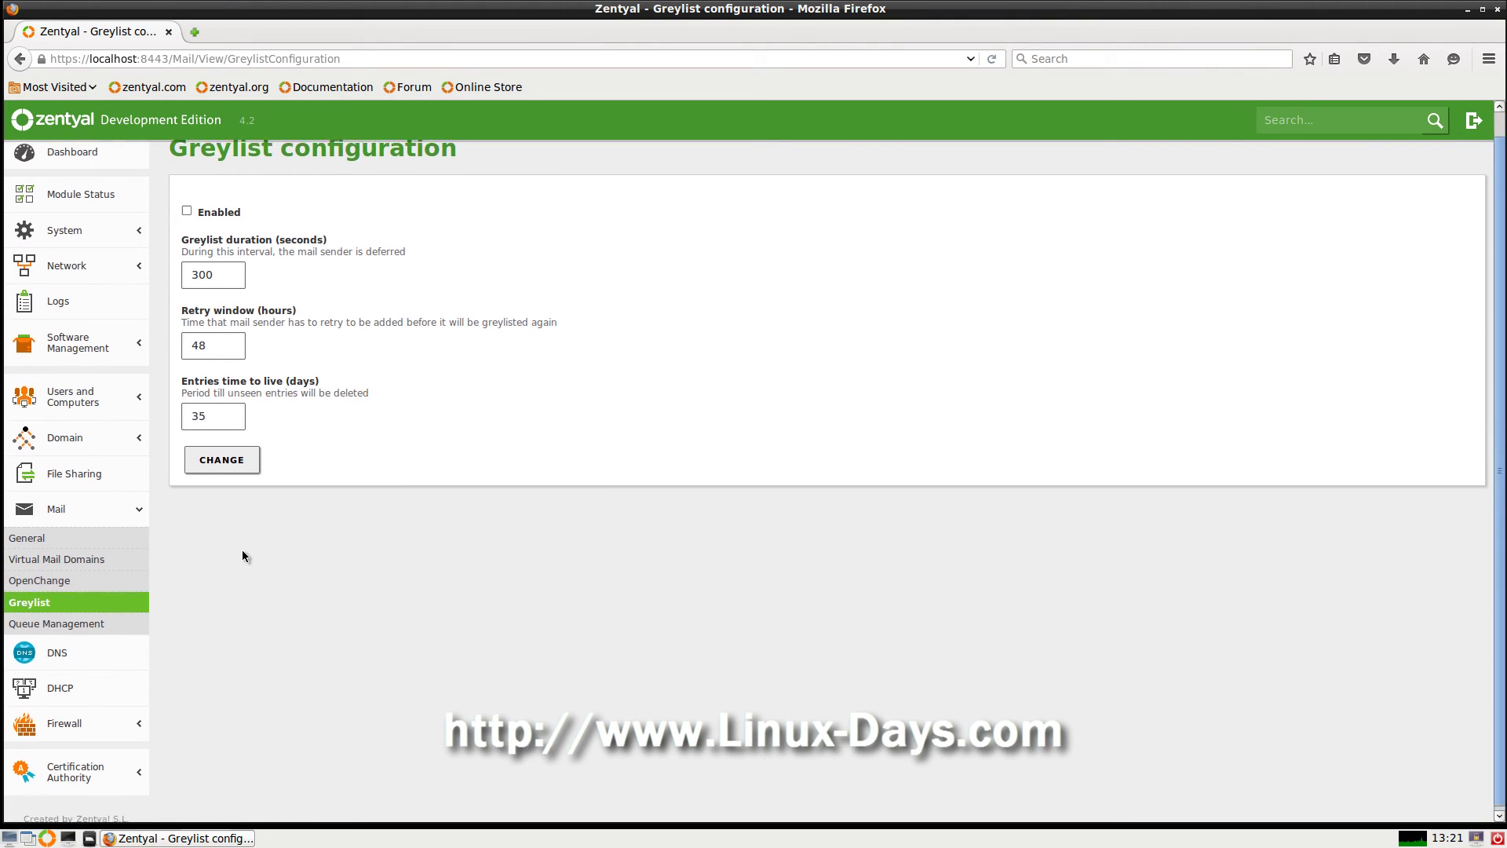
left_click(94, 619)
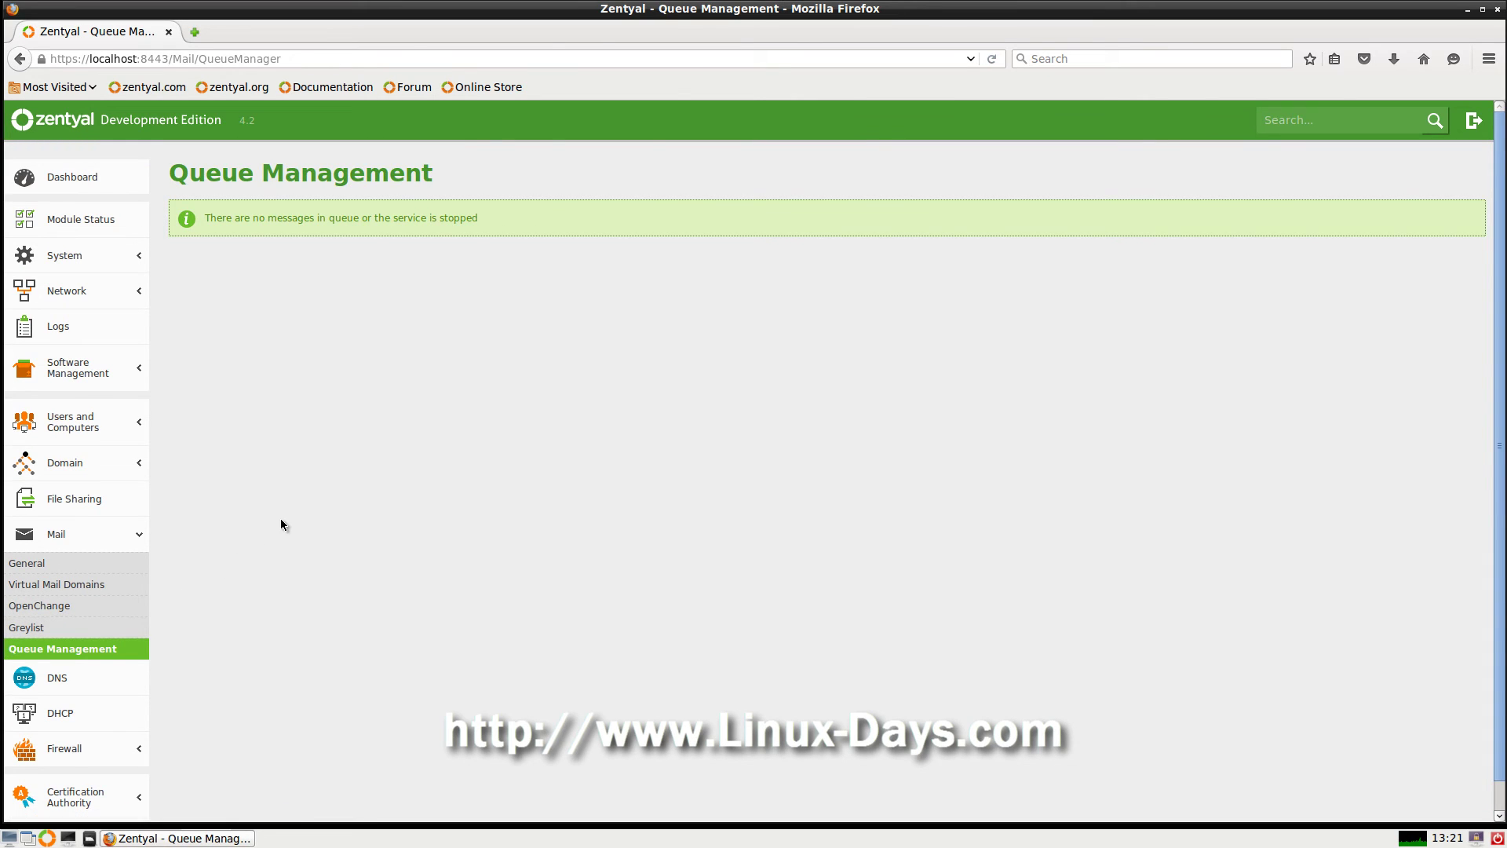
- View the DNS settings, forwarders and domains, and read the module notice on the DHCP page
scroll(149, 502, "down", 1)
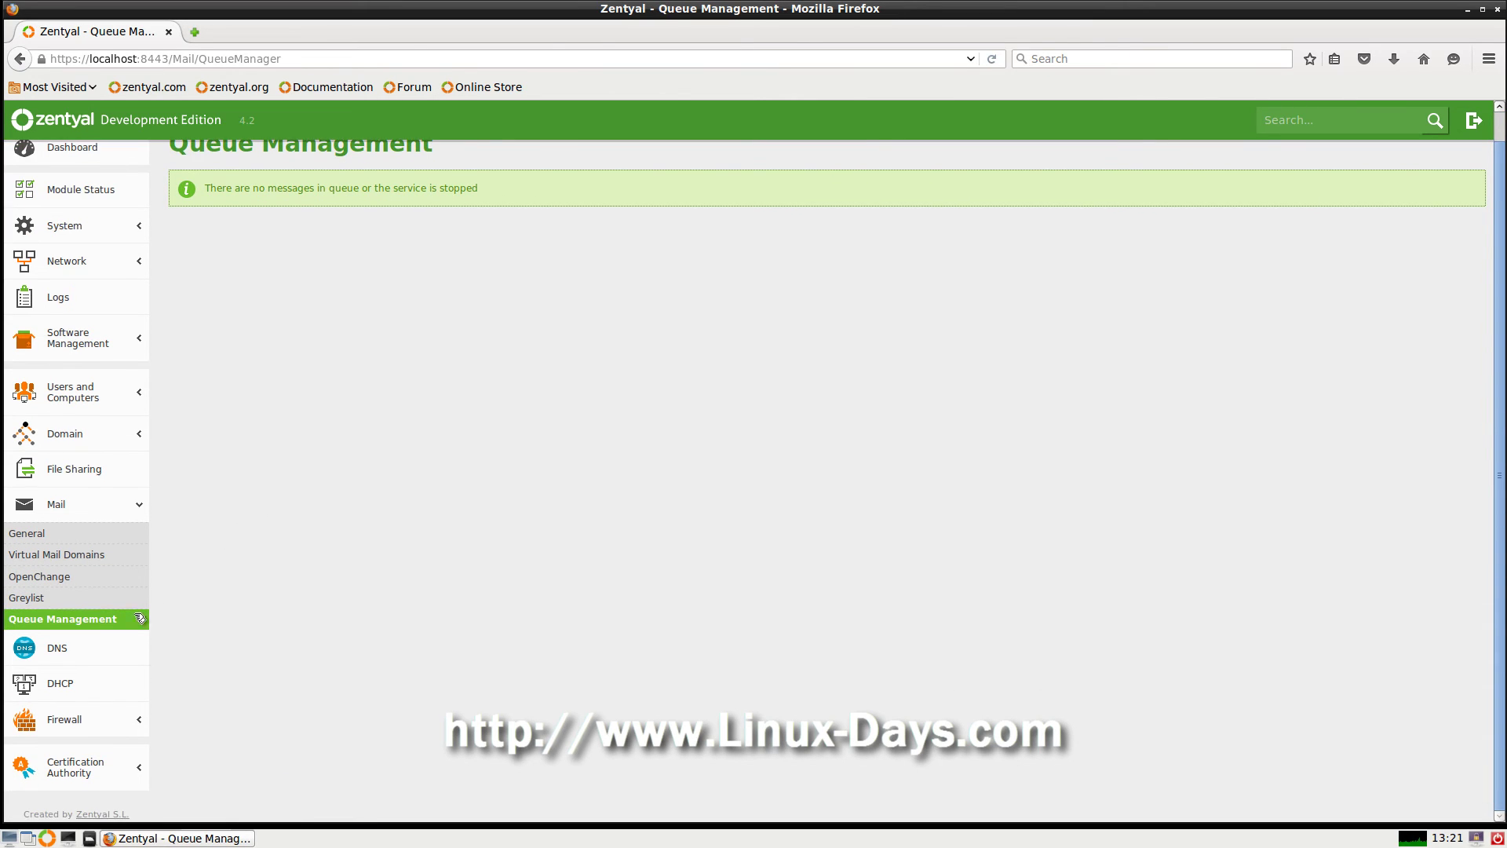
left_click(52, 651)
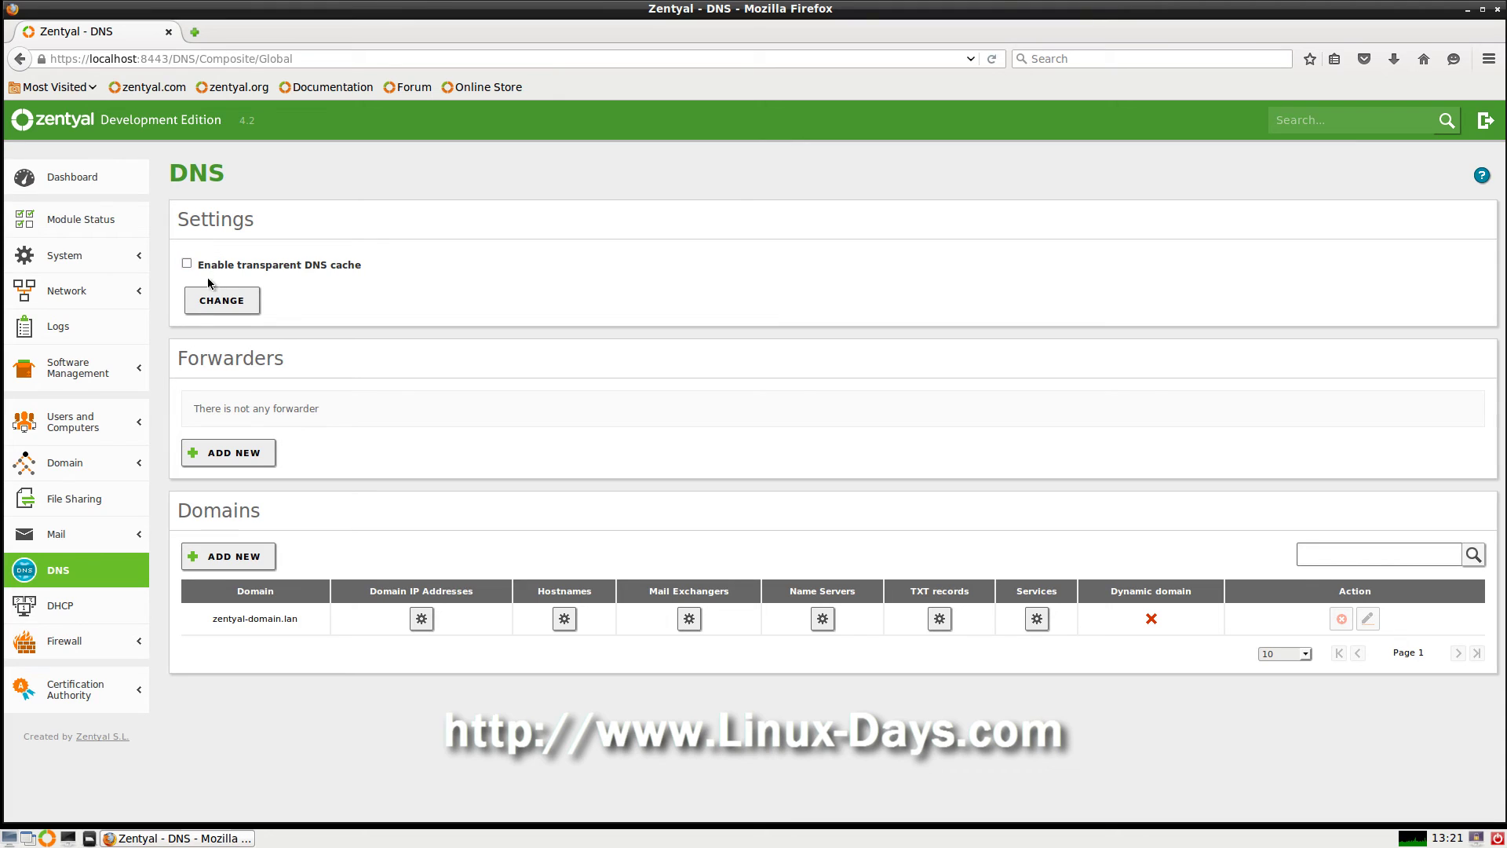
left_click(63, 611)
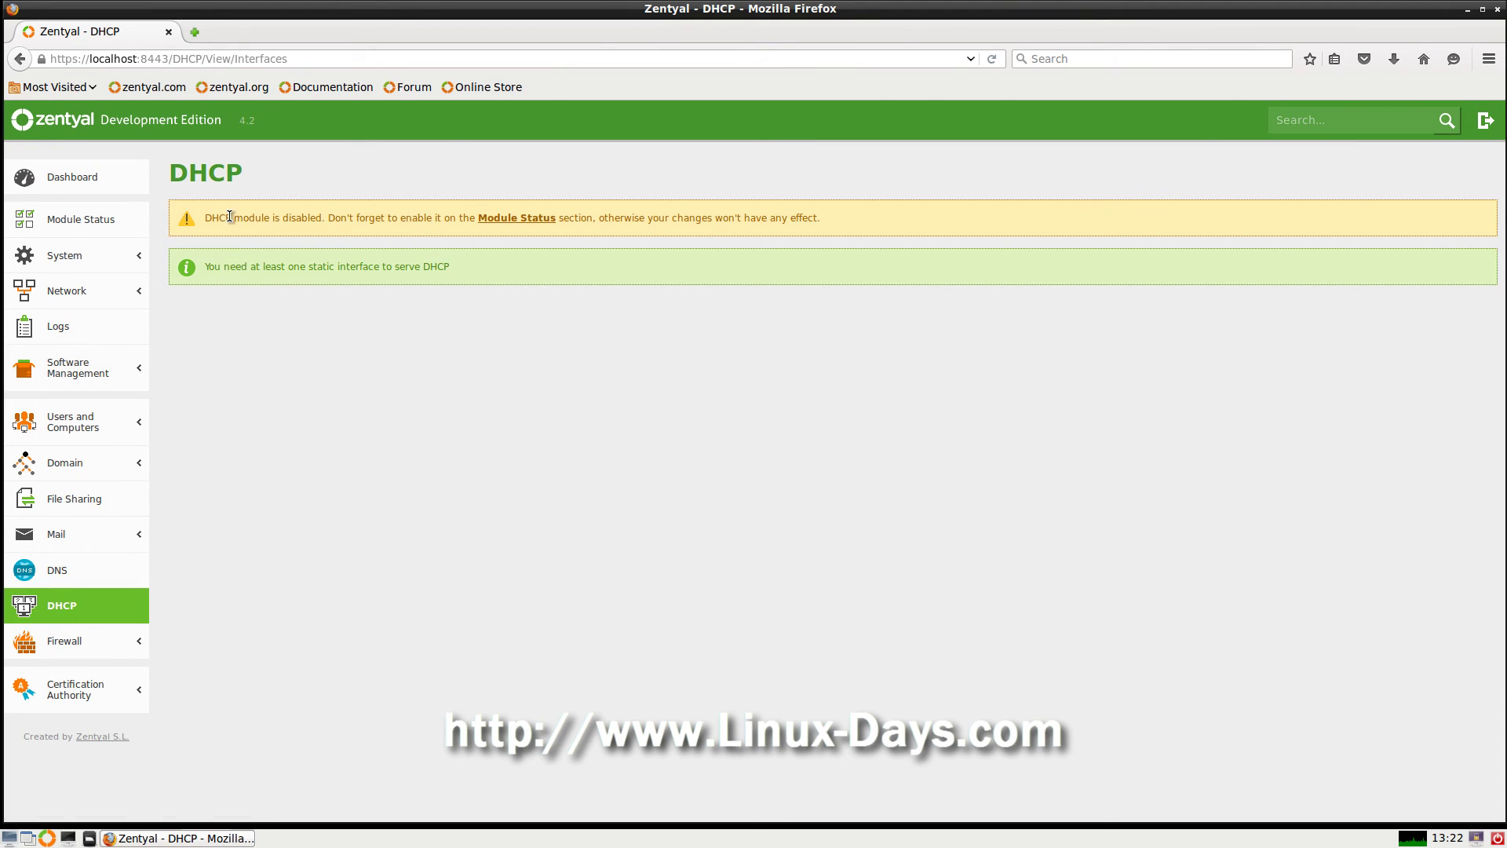
left_click_drag(262, 218, 837, 248)
left_click(861, 277)
- Open the firewall's Packet Filter page and review its four groups of filtering rules
left_click(87, 642)
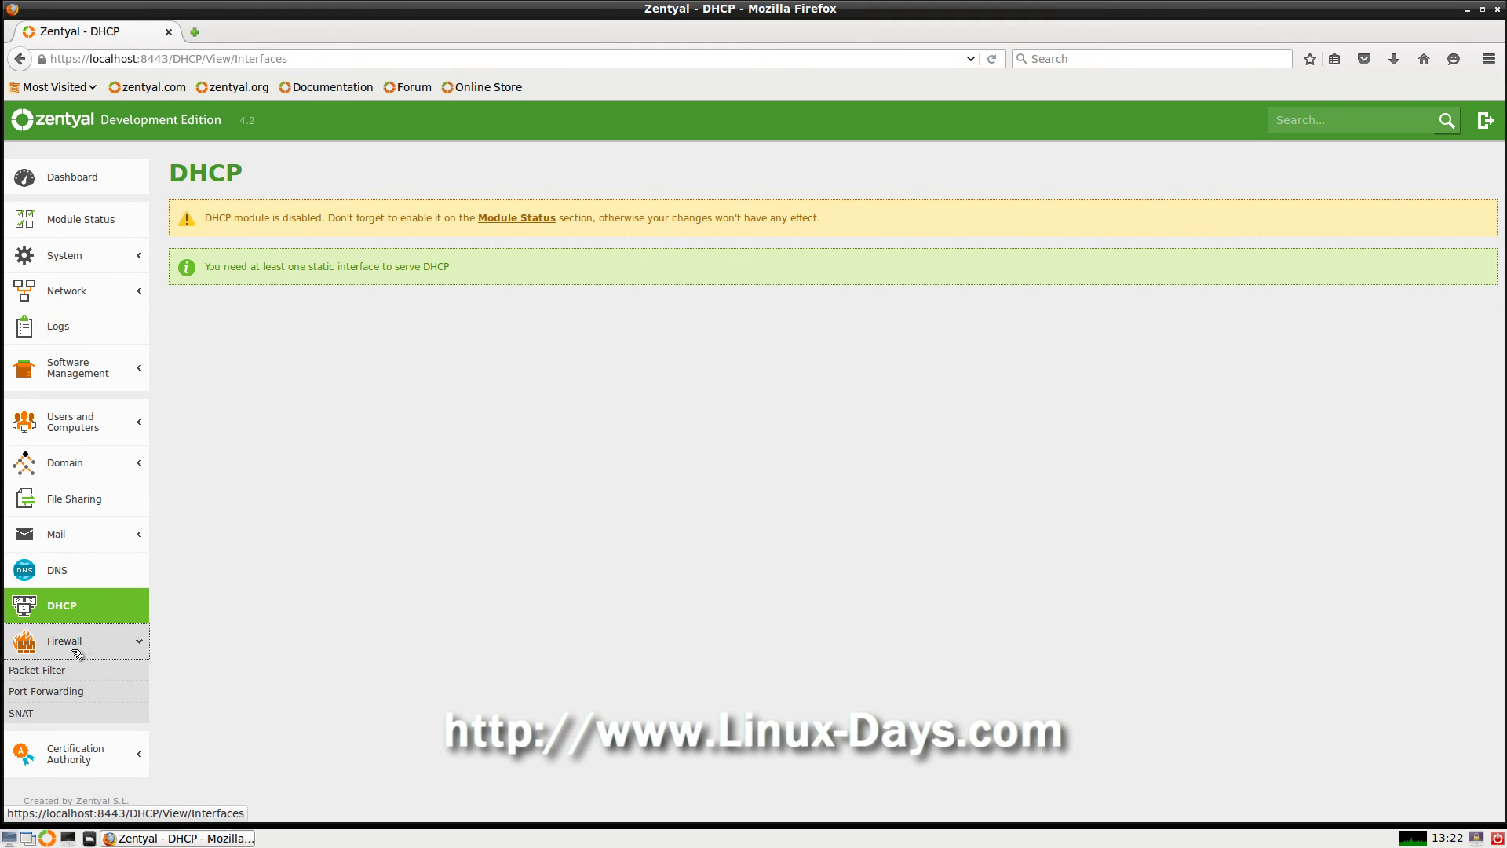
left_click(47, 639)
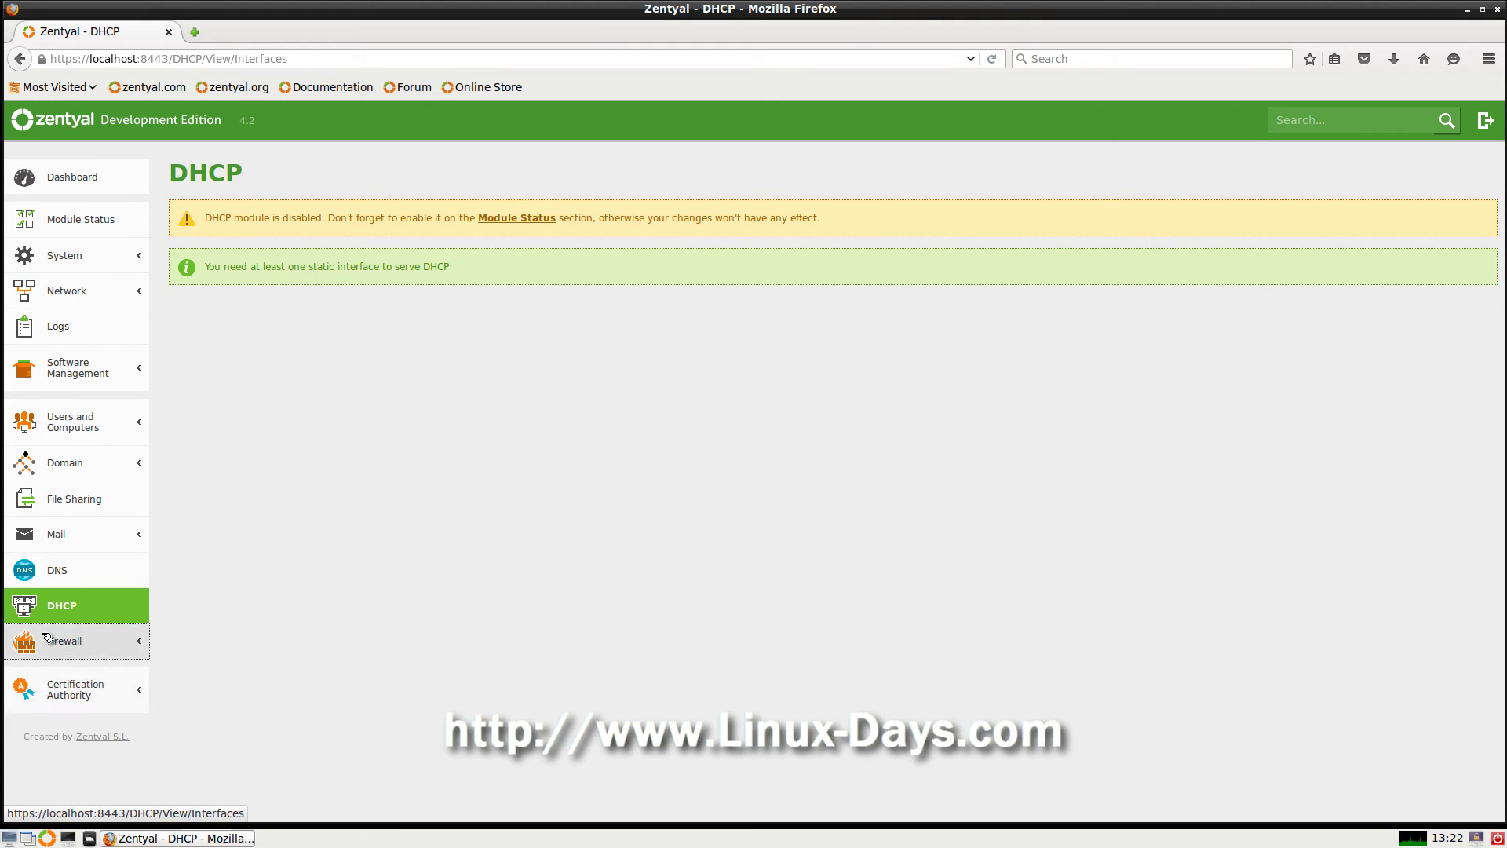
left_click(47, 639)
left_click(51, 669)
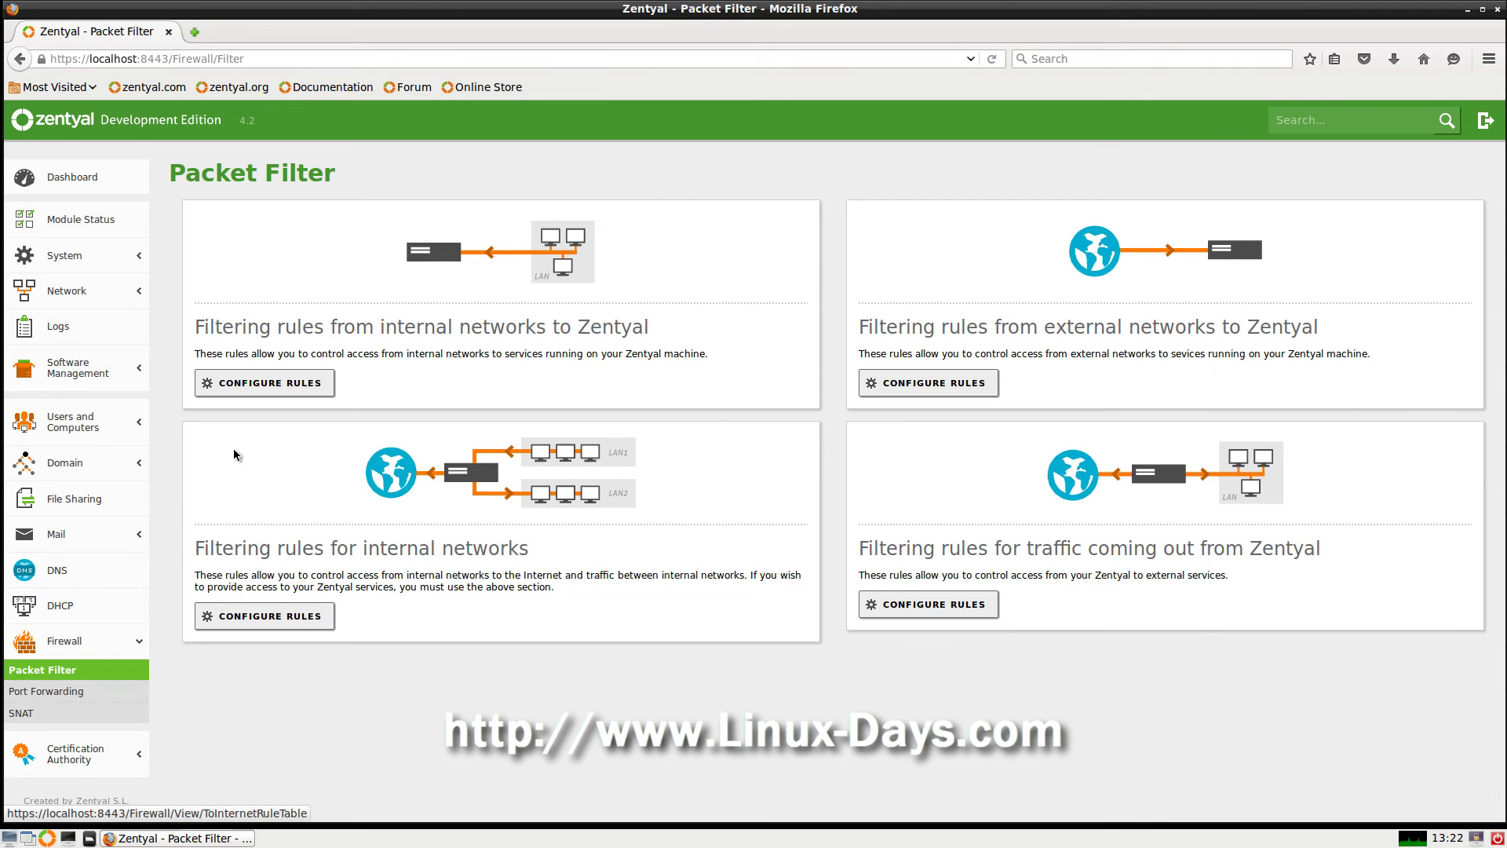
left_click_drag(538, 259, 657, 262)
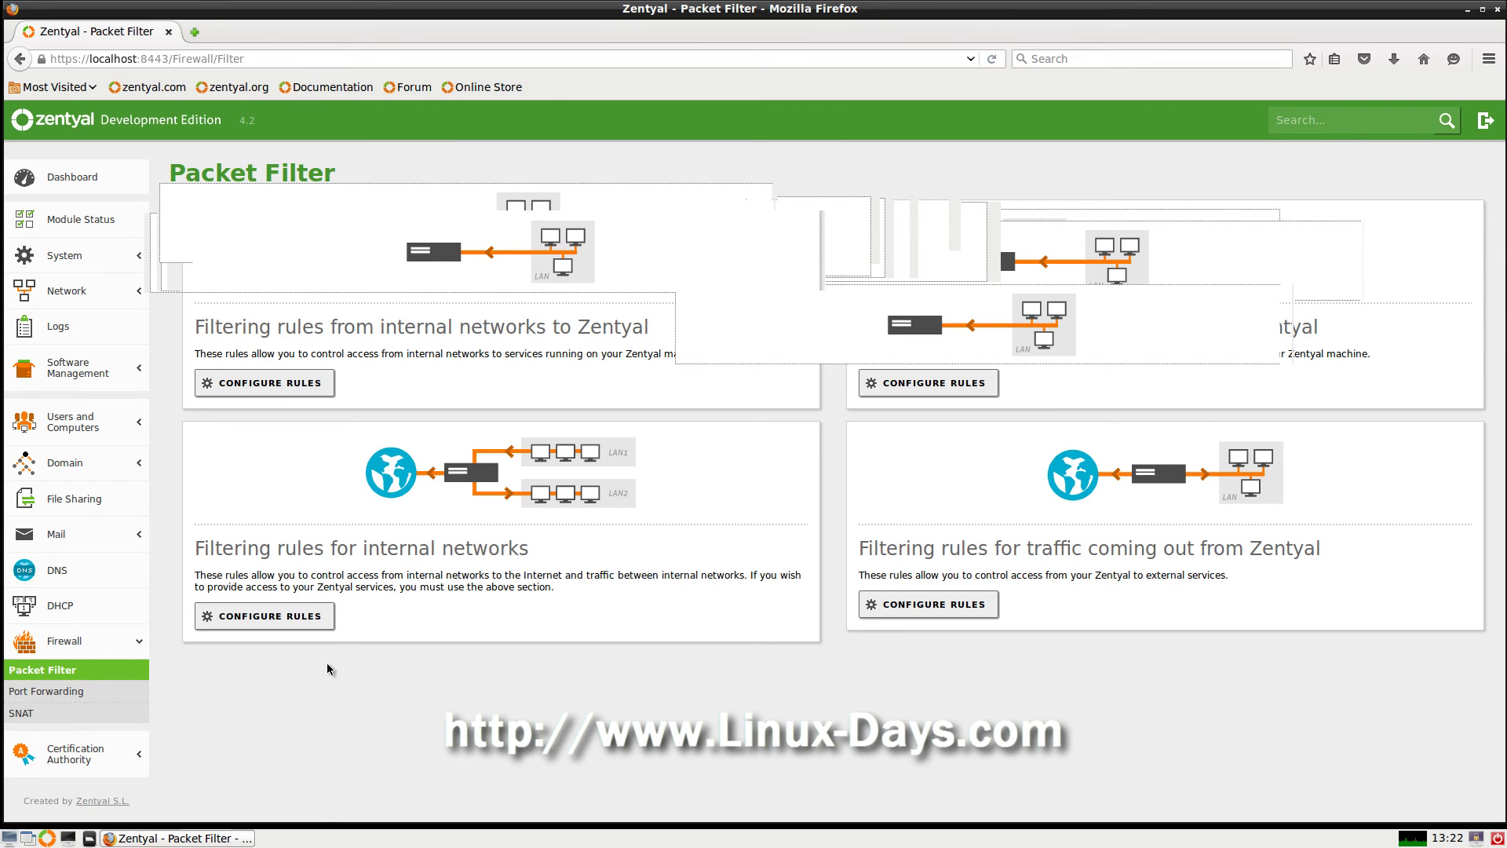
- Open the filtering rules from internal networks to Zentyal and review the listed services and decisions
left_click(267, 385)
left_click_drag(524, 334, 909, 685)
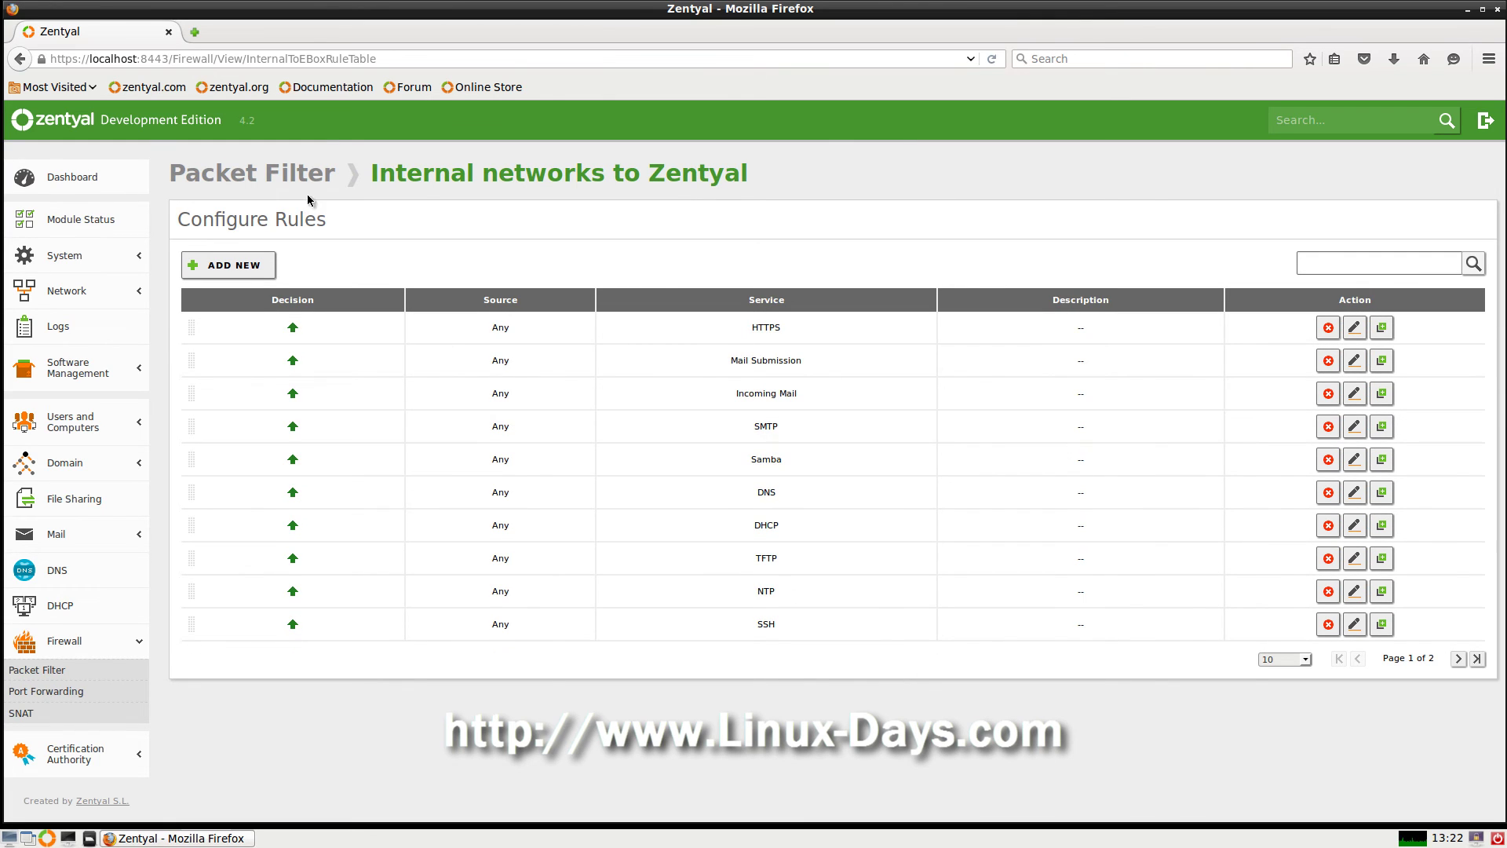
left_click_drag(632, 173, 170, 174)
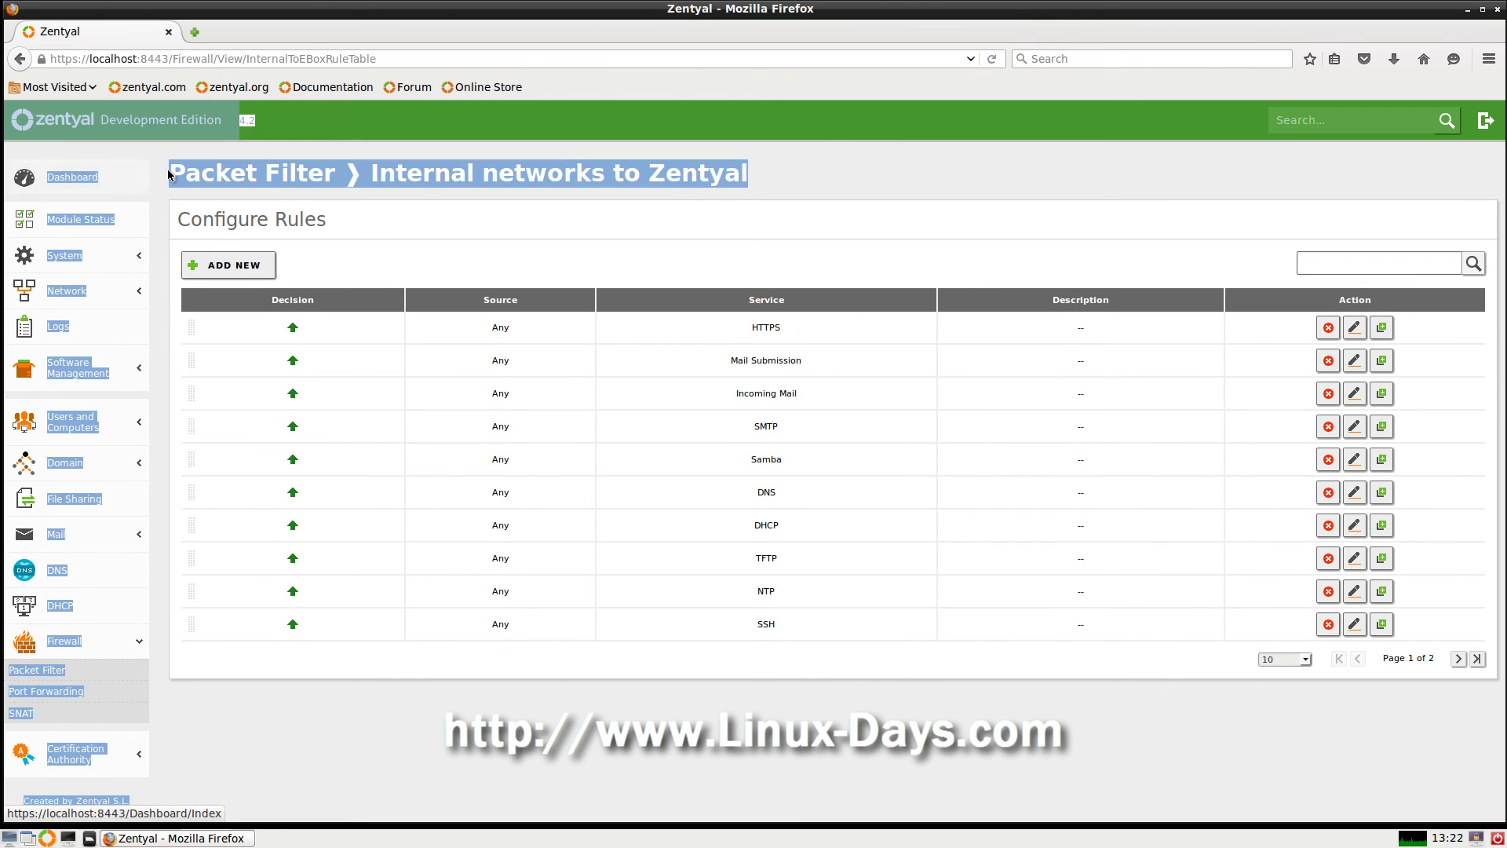
left_click(487, 233)
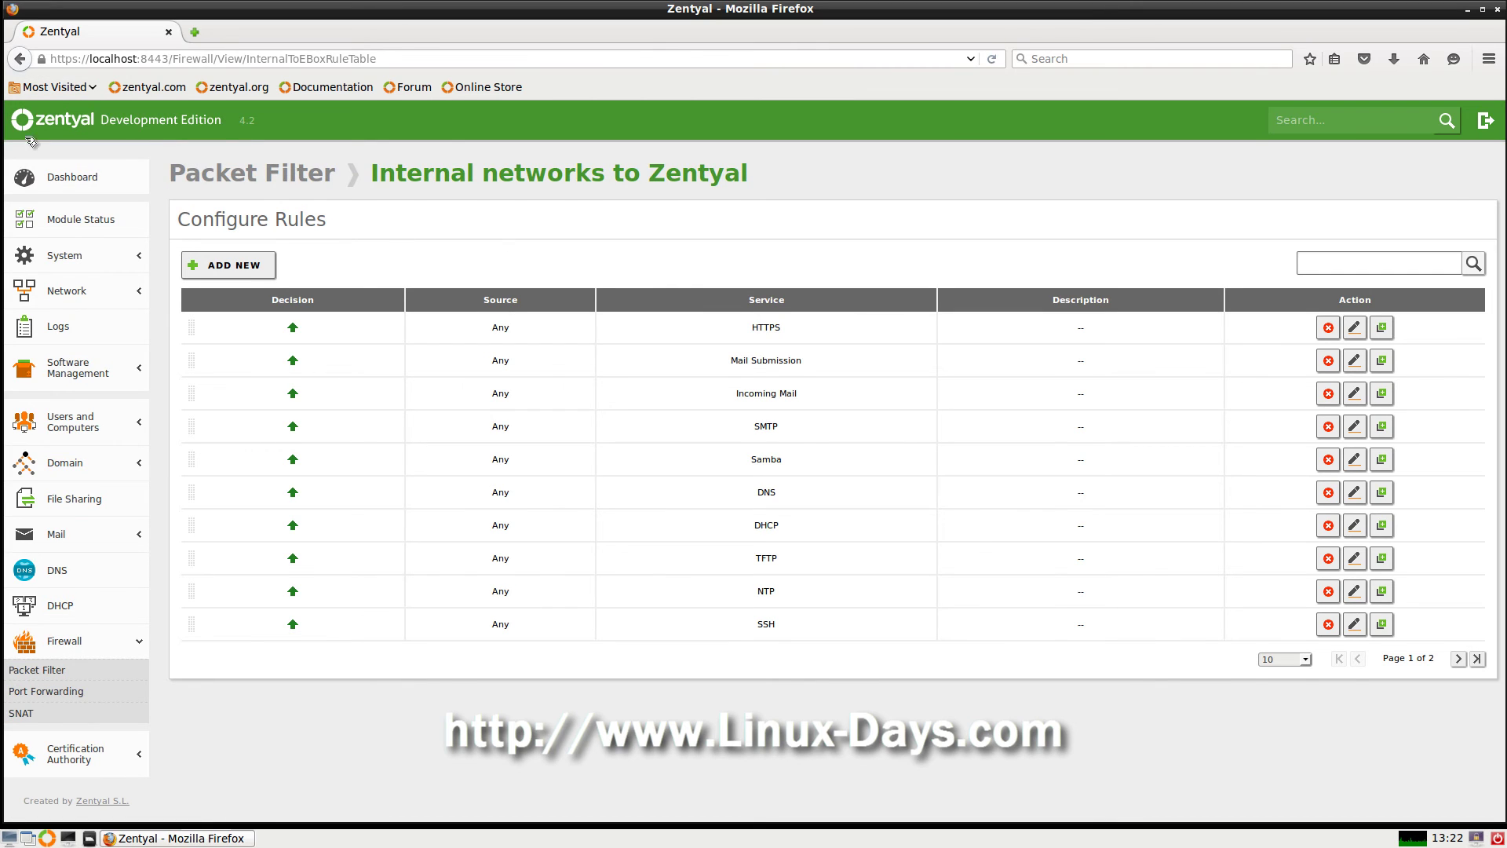
- Open the firewall's Port Forwarding page and bring up the form for a new forwarding
left_click(52, 695)
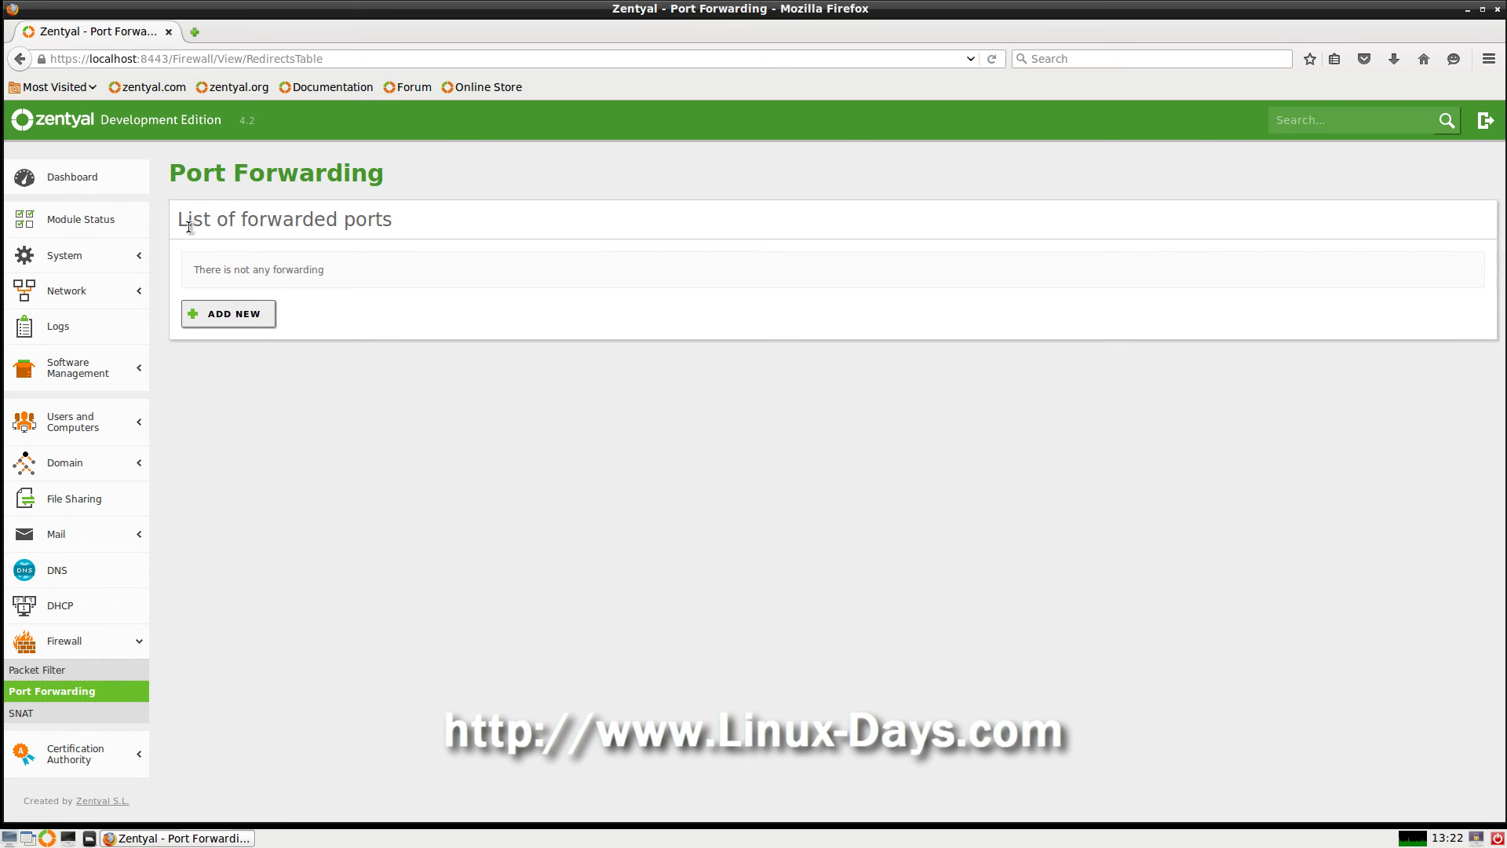
left_click_drag(174, 171, 394, 167)
left_click(378, 427)
left_click(253, 312)
scroll(361, 491, "down", 3)
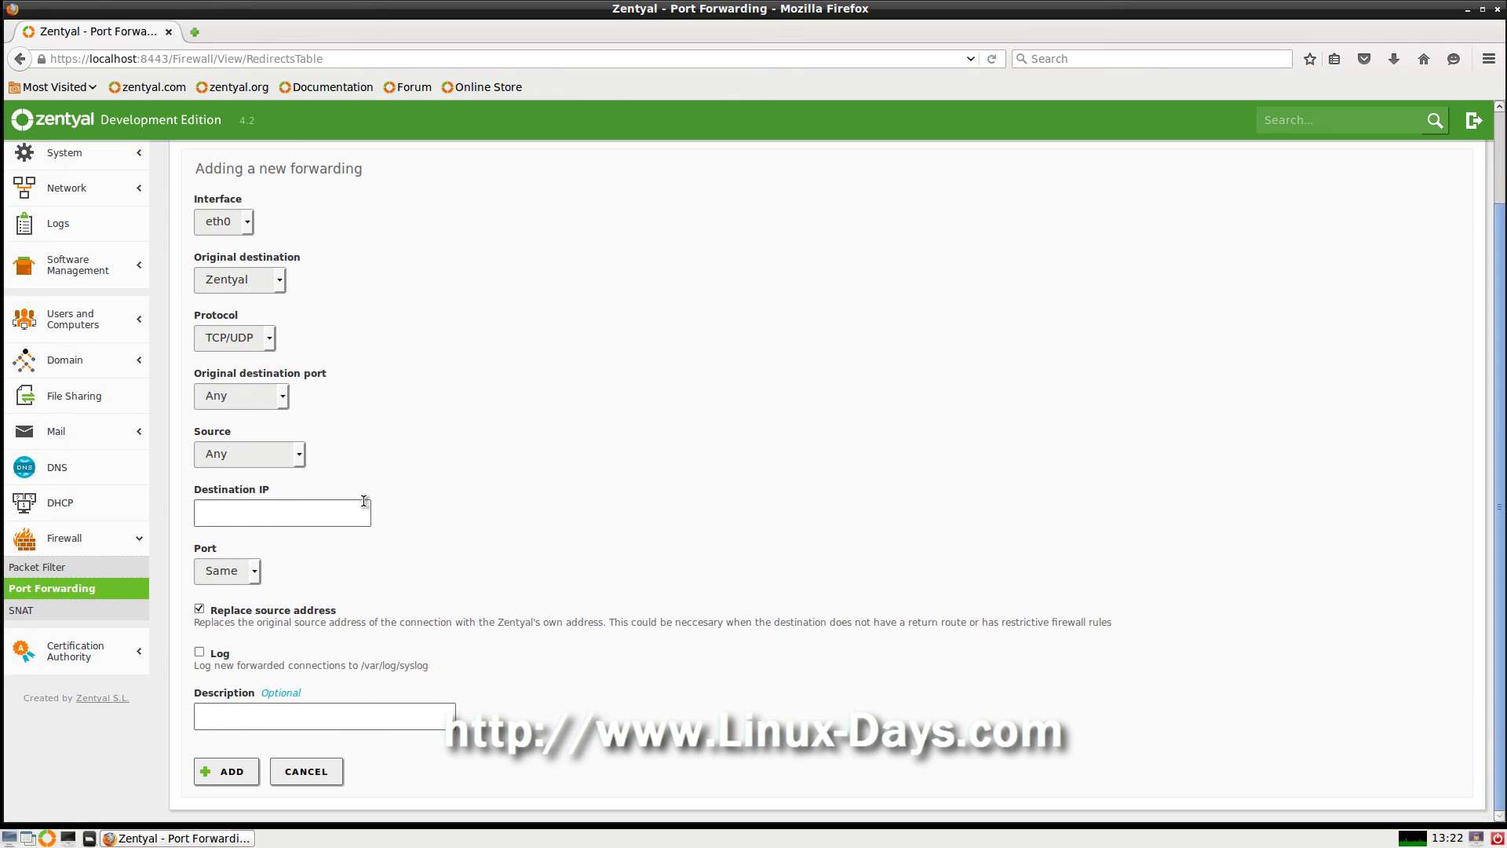
- Review the protocol, original destination port and source options in the new forwarding form without changing them
scroll(364, 503, "up", 3)
left_click(267, 439)
left_click(284, 501)
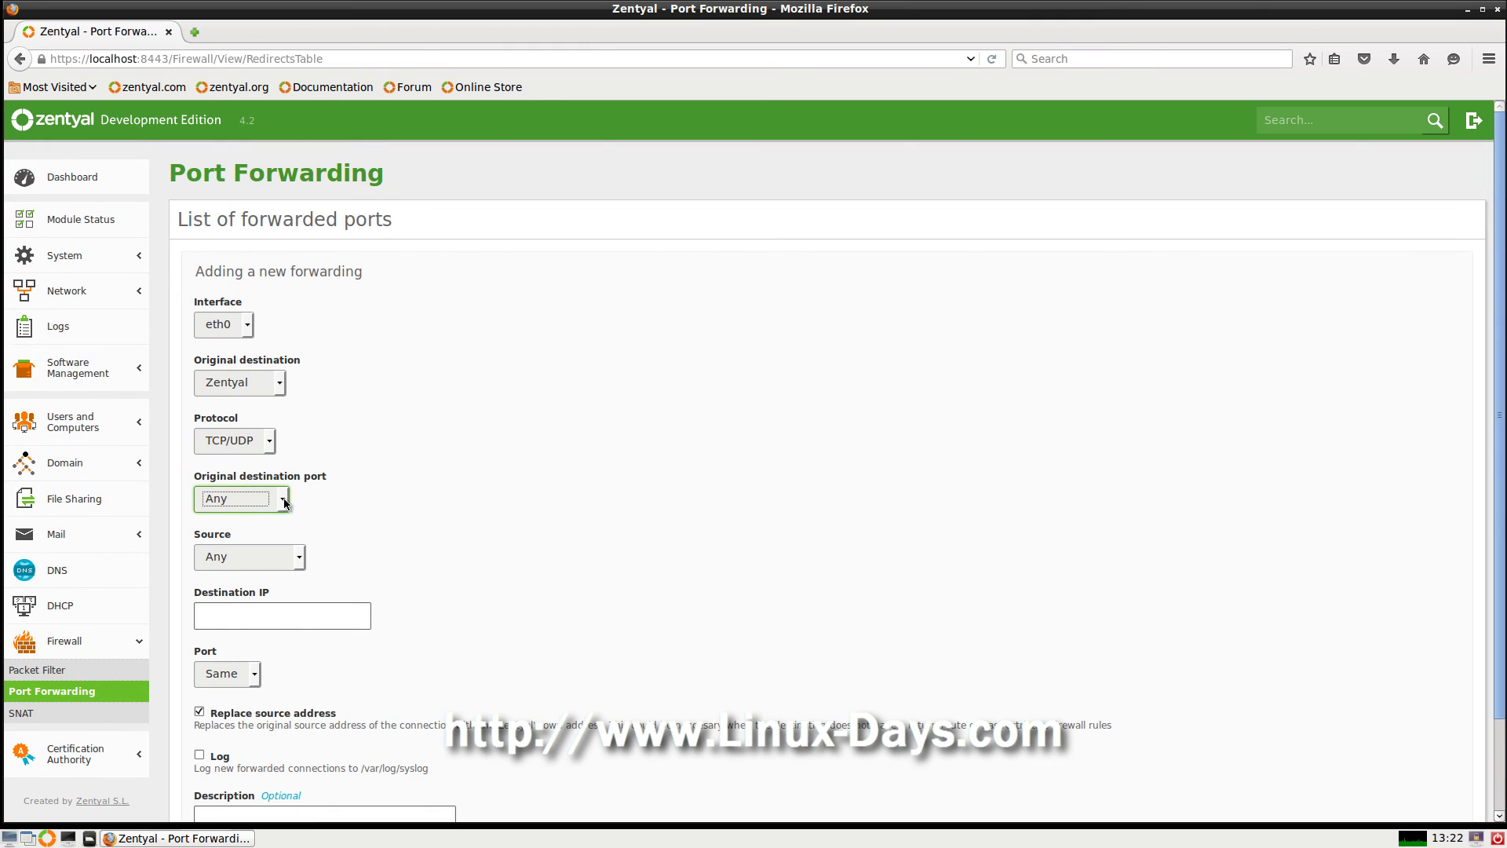
left_click(289, 553)
scroll(372, 530, "down", 2)
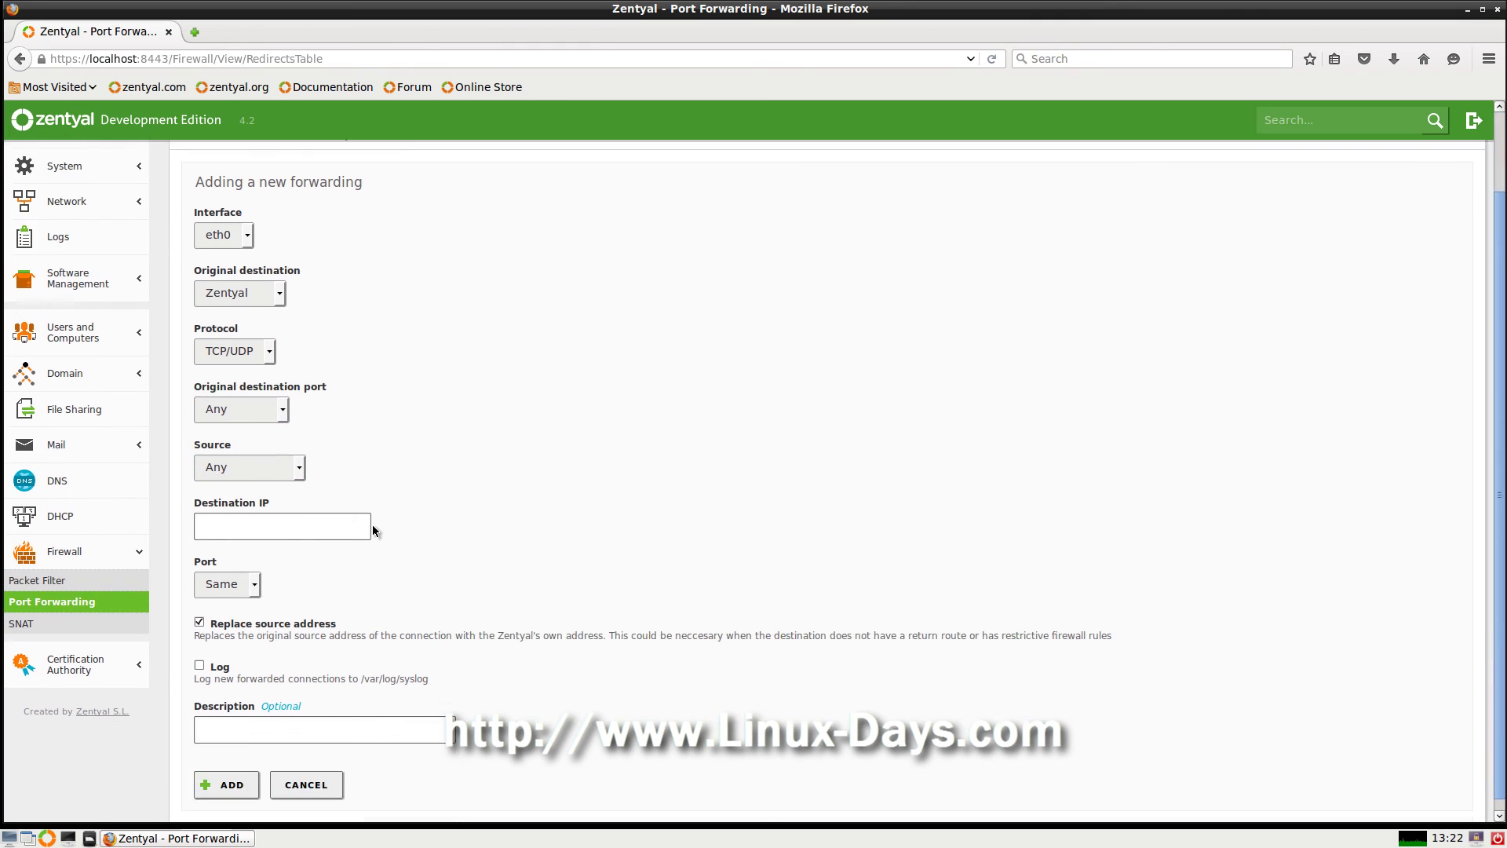
- Open the firewall's SNAT page, review the fields of the new SNAT rule form, and cancel it
left_click(33, 612)
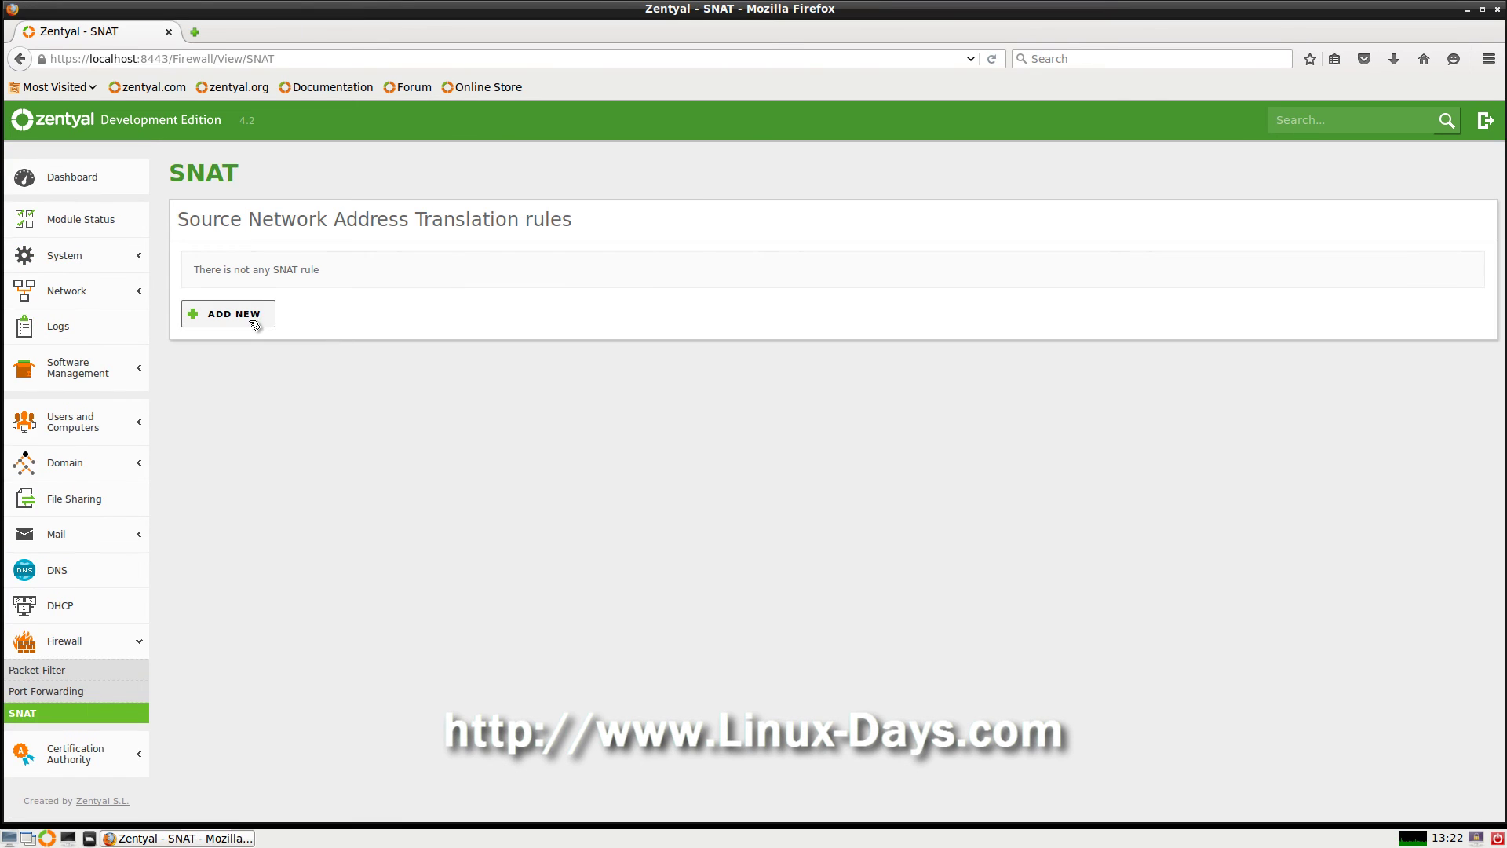
left_click_drag(188, 219, 461, 227)
left_click_drag(178, 220, 610, 225)
left_click(416, 580)
left_click(238, 327)
left_click(235, 324)
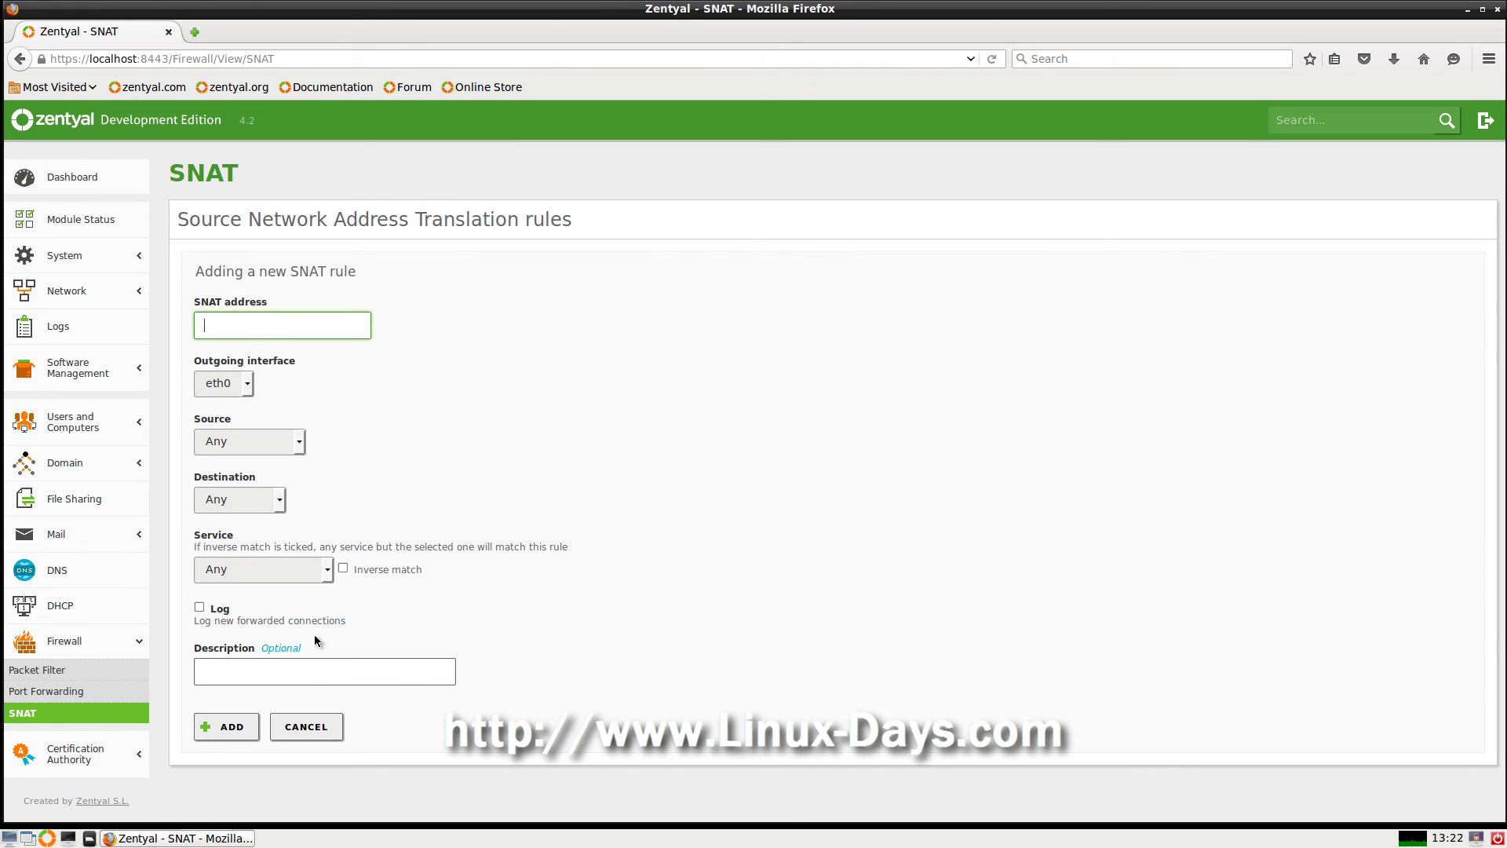
left_click(325, 730)
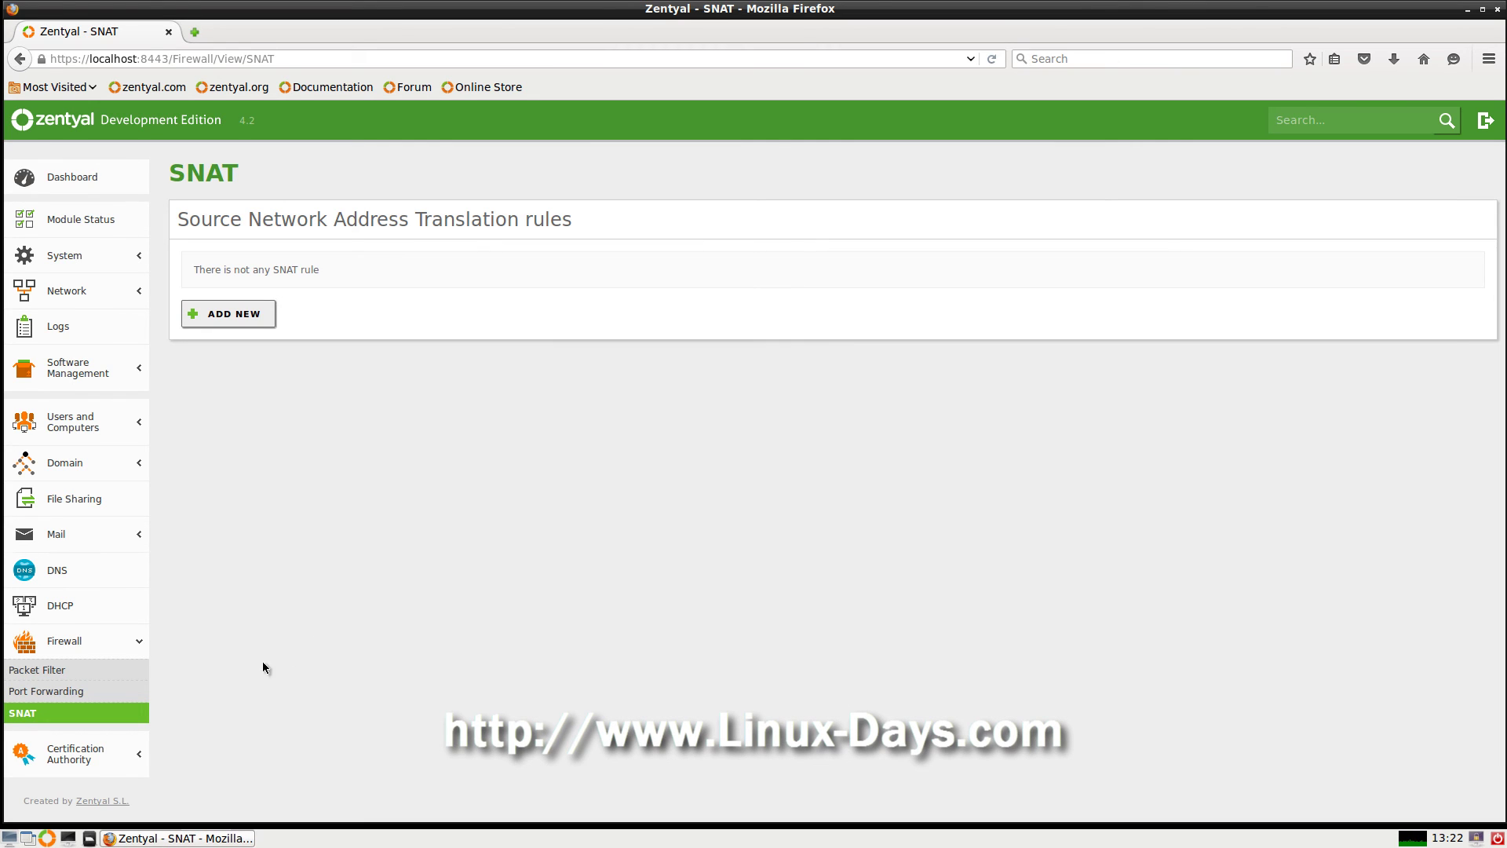
right_click(1413, 844)
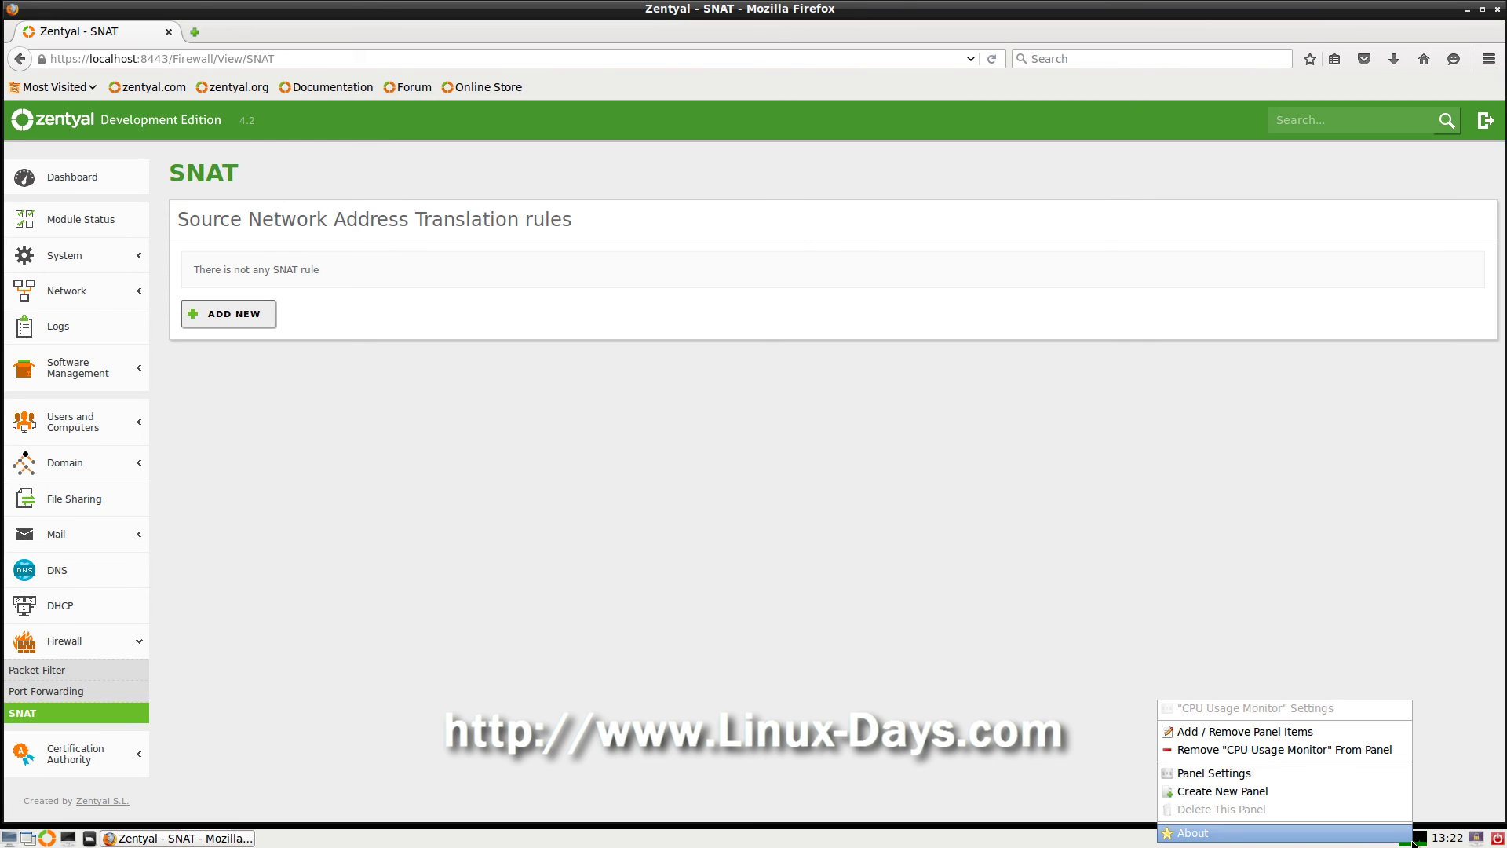
left_click(1130, 559)
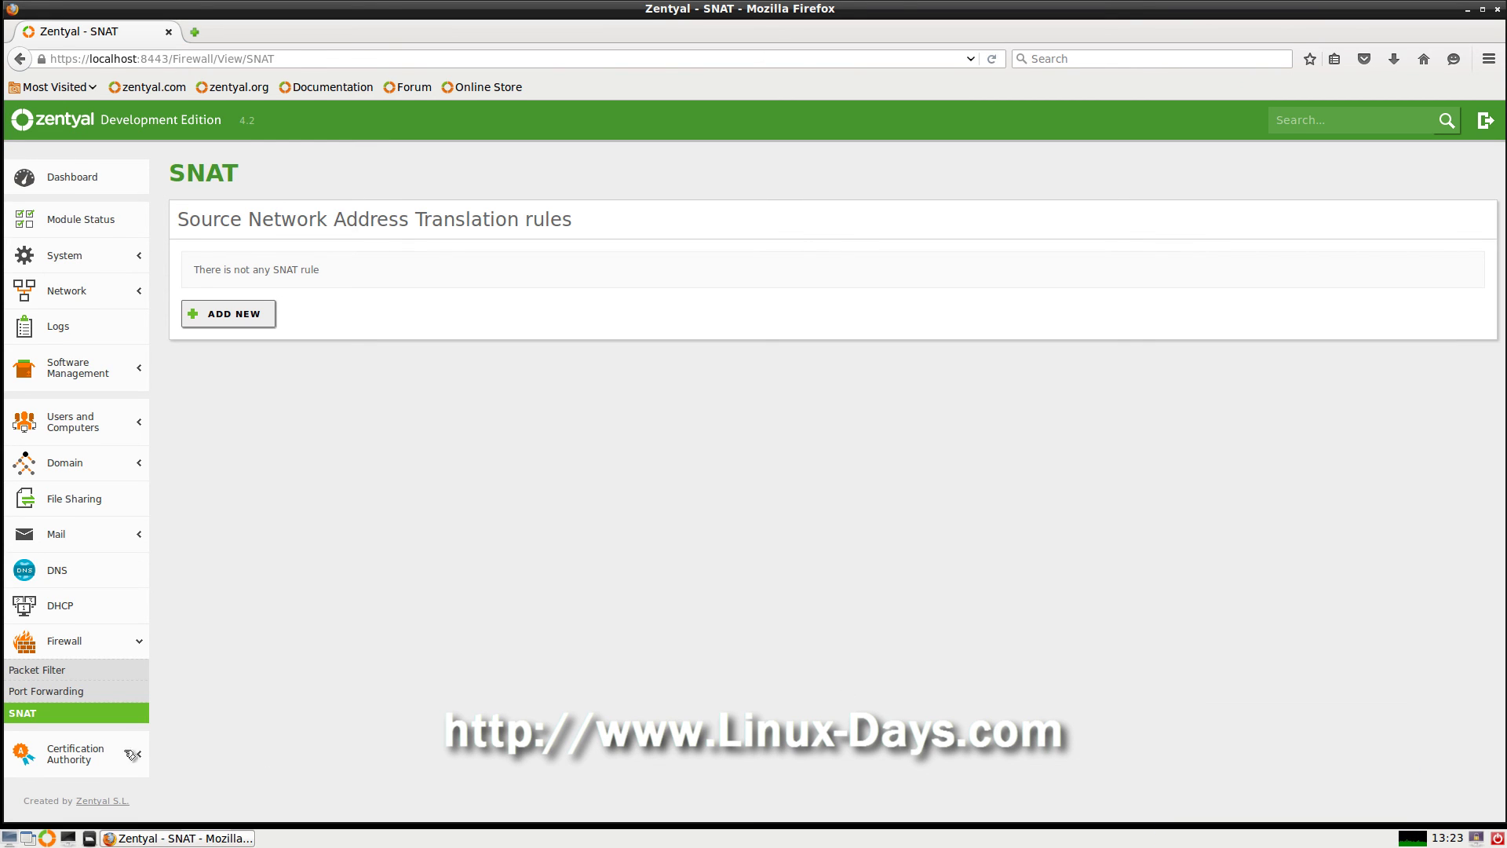
- Review the Certification Authority's general page with its current certificate list, and open the Services Certificates page
left_click(78, 752)
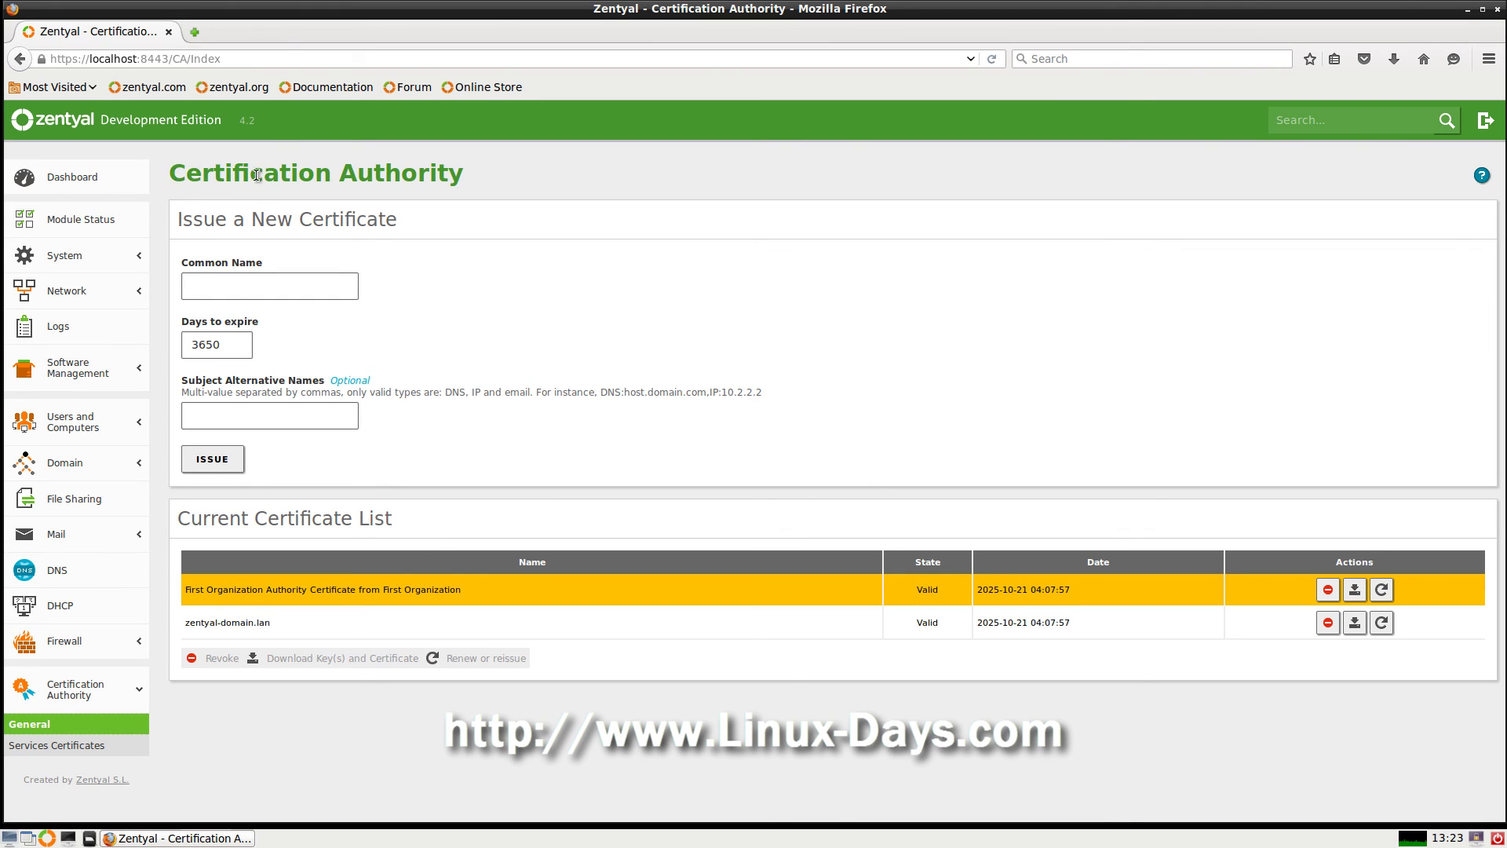
triple_click(204, 175)
left_click(184, 592)
left_click(75, 747)
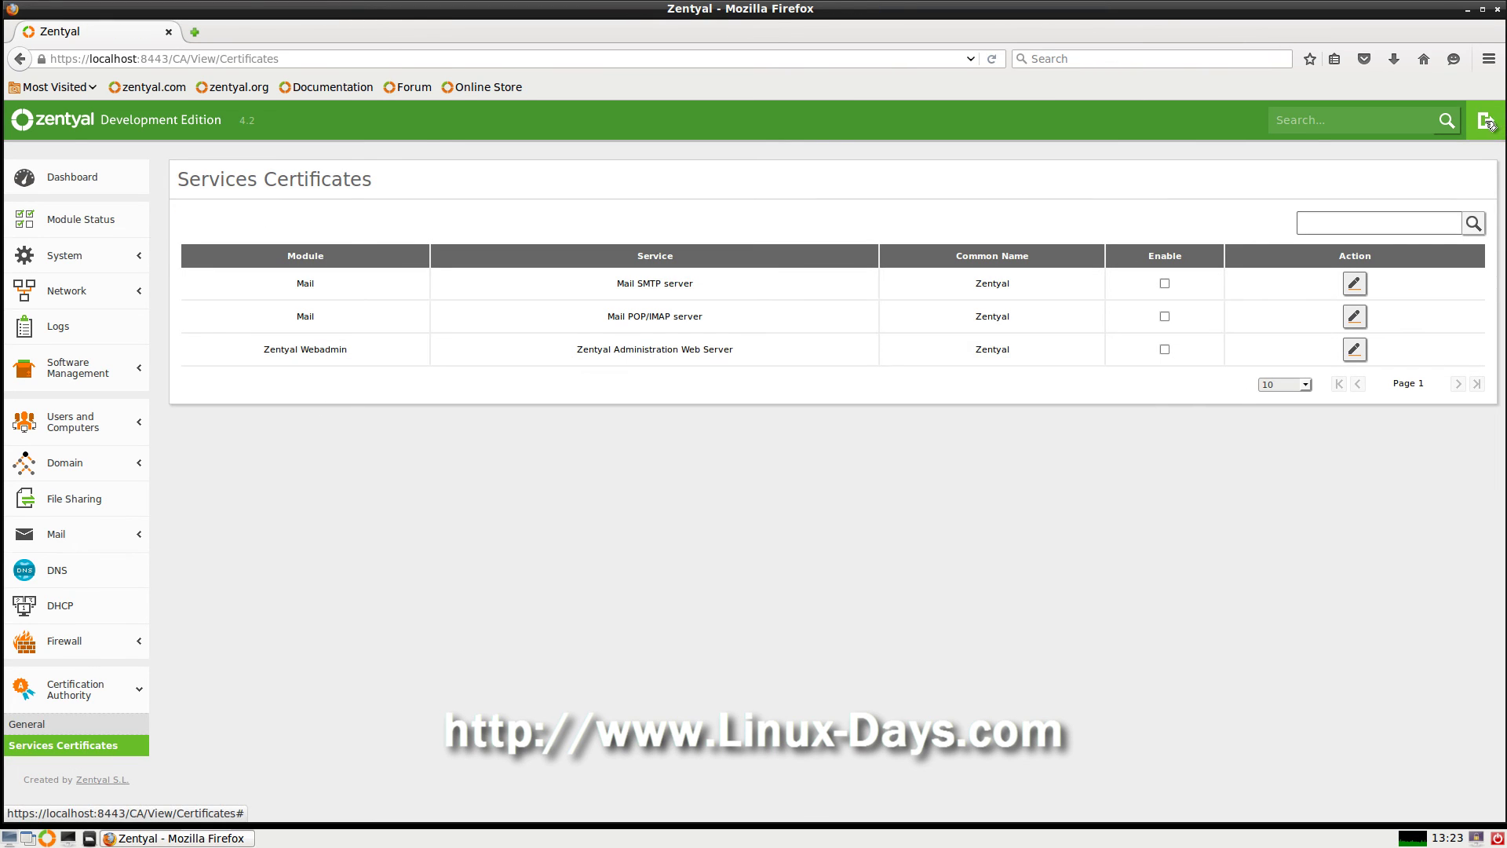
- Return to the Dashboard and review its general information, mail services and module status widgets
left_click(48, 177)
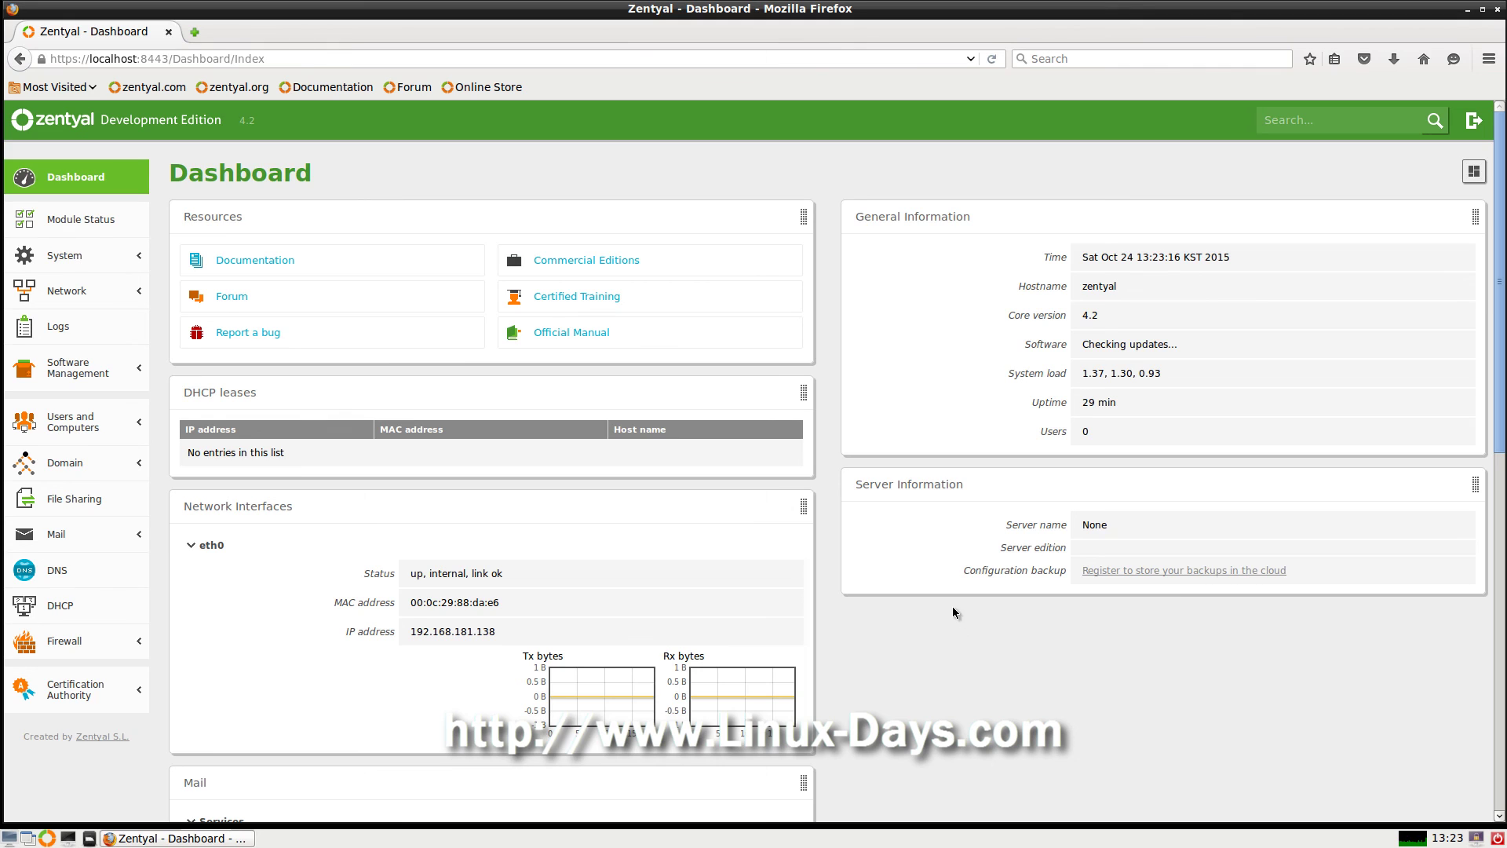
scroll(952, 604, "down", 2)
scroll(950, 594, "down", 5)
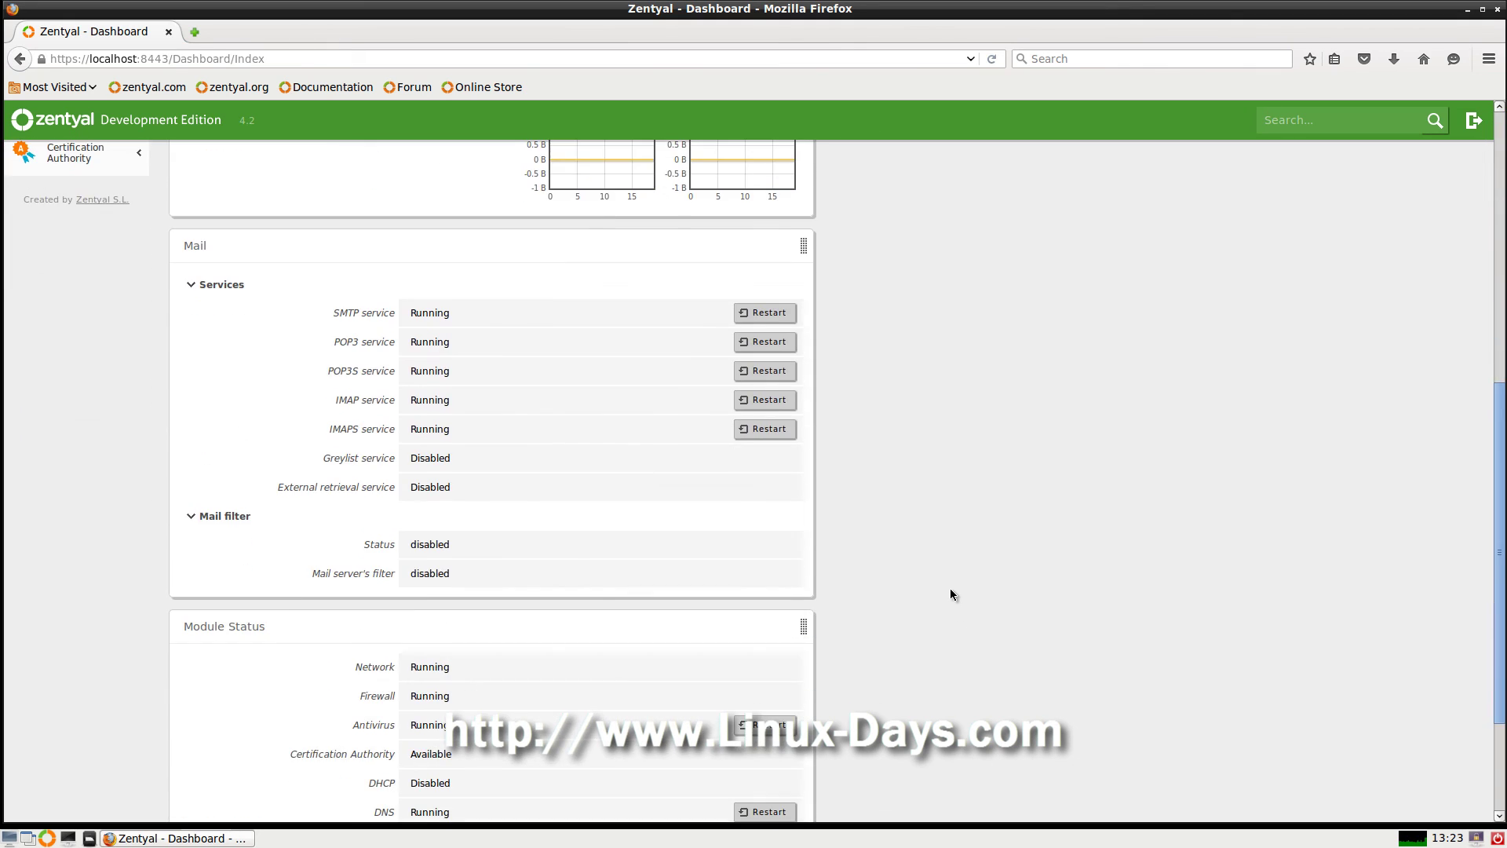
scroll(942, 582, "down", 2)
left_click_drag(1499, 640, 1480, 495)
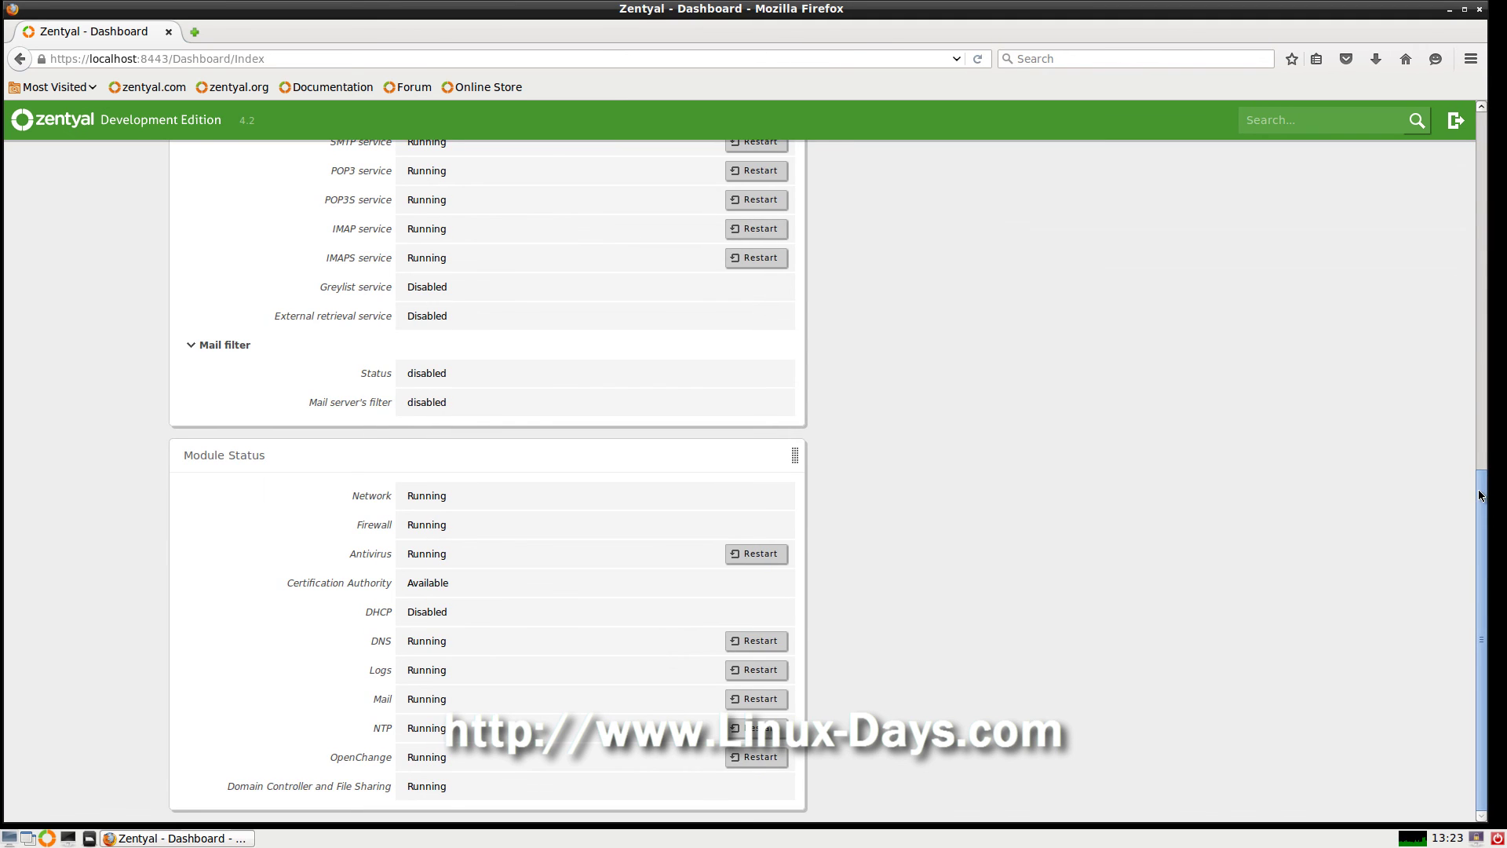
scroll(1481, 495, "up", 10)
- Log out of the administration session, confirming the exit, and close the browser window
left_click(1457, 120)
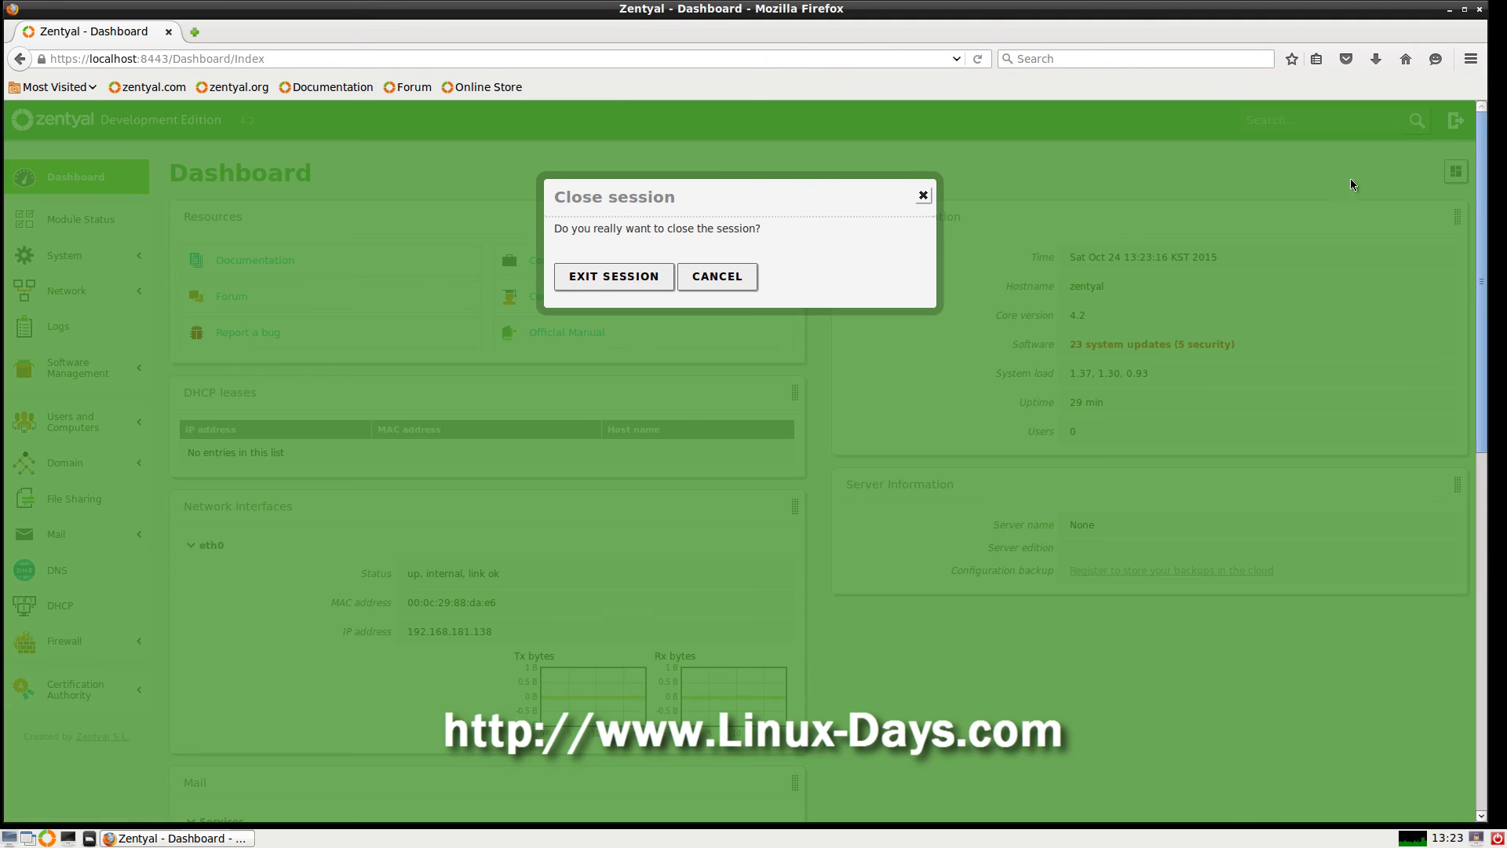
left_click(581, 283)
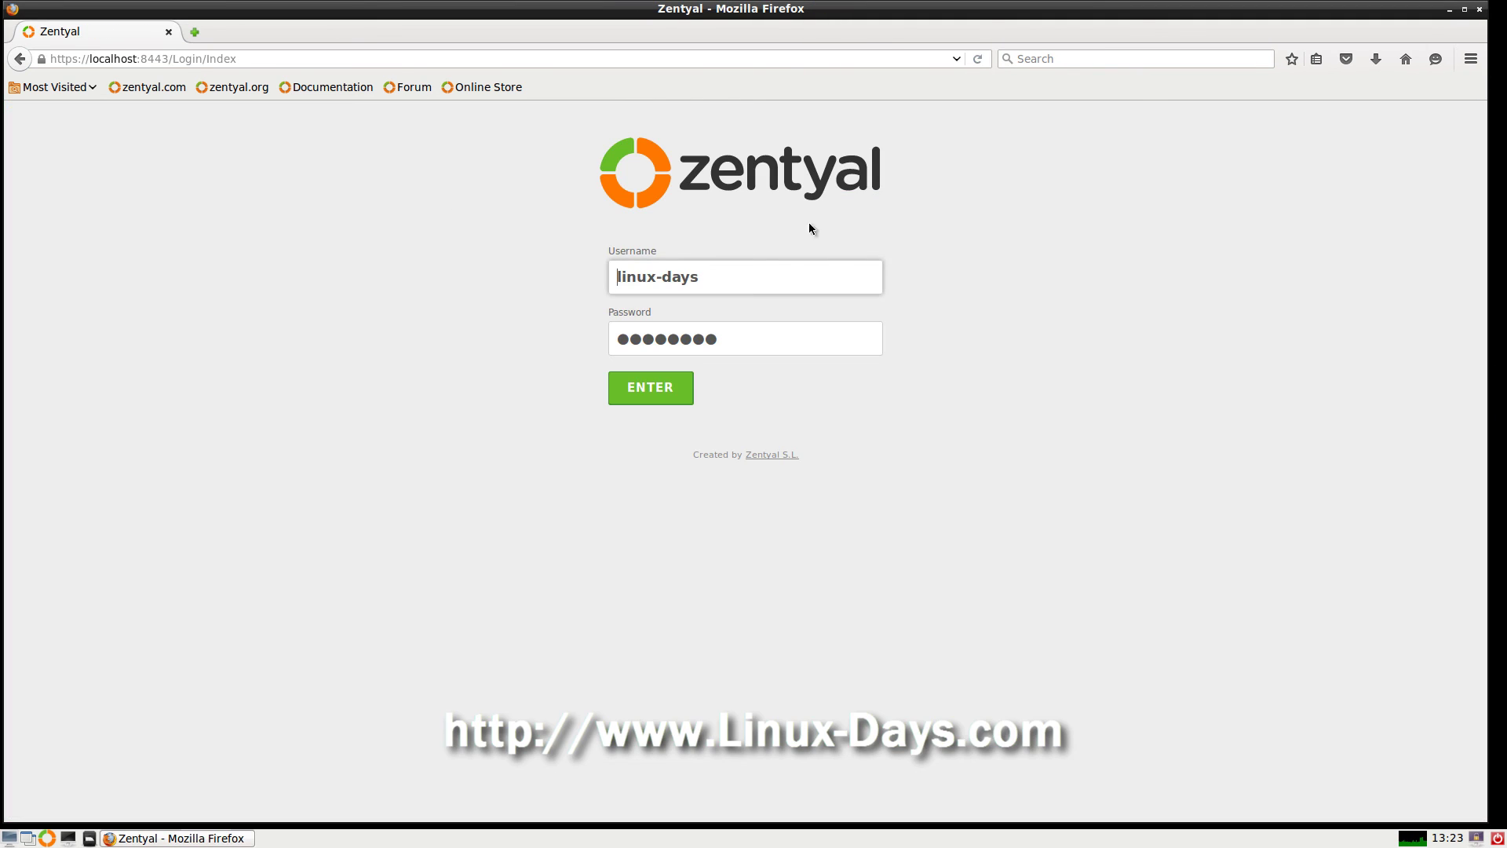
left_click_drag(1326, 9, 1231, 116)
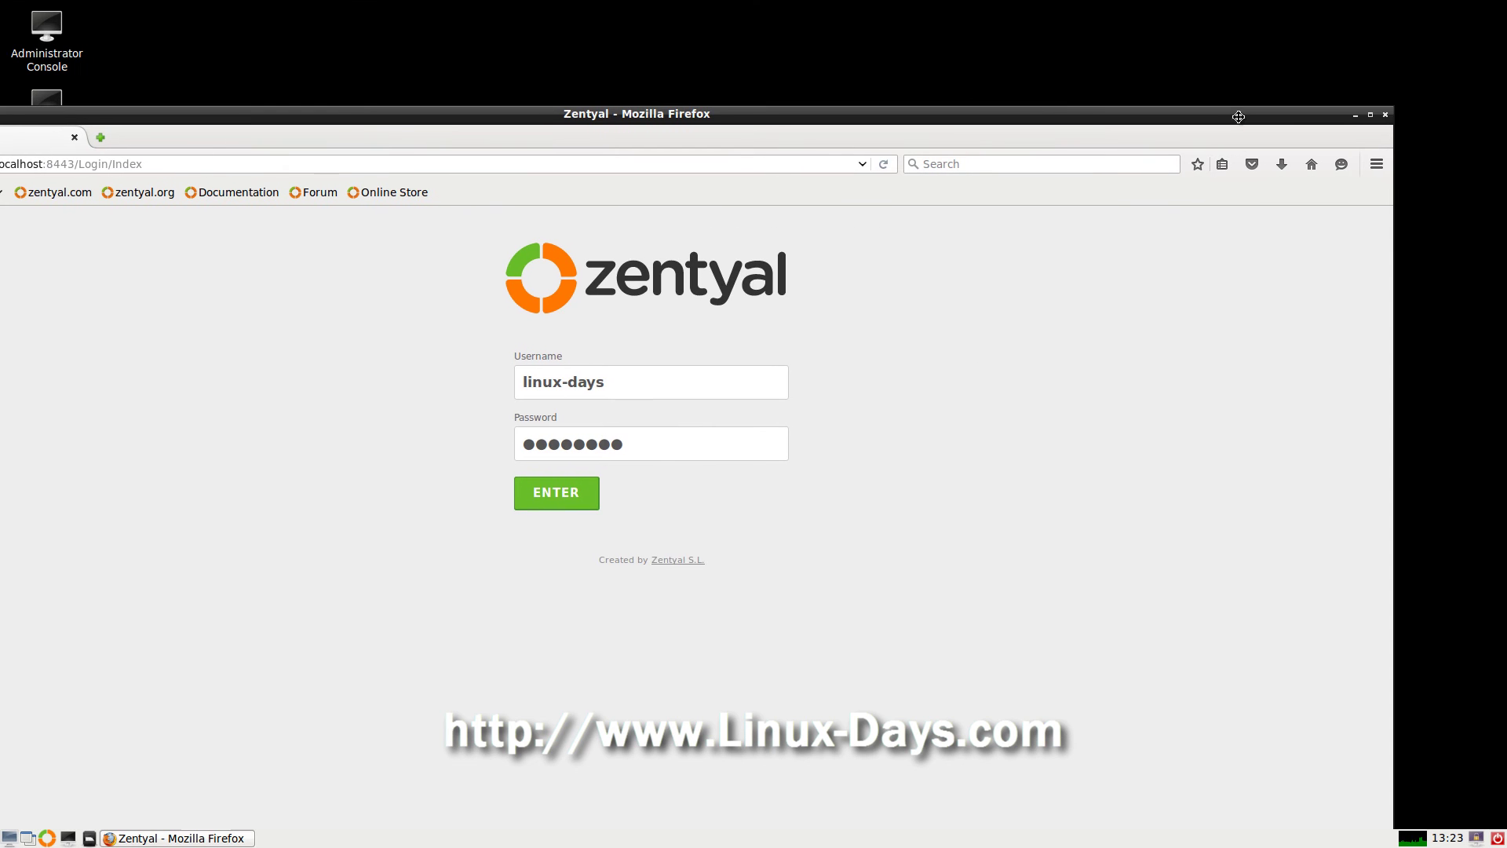
left_click(1386, 118)
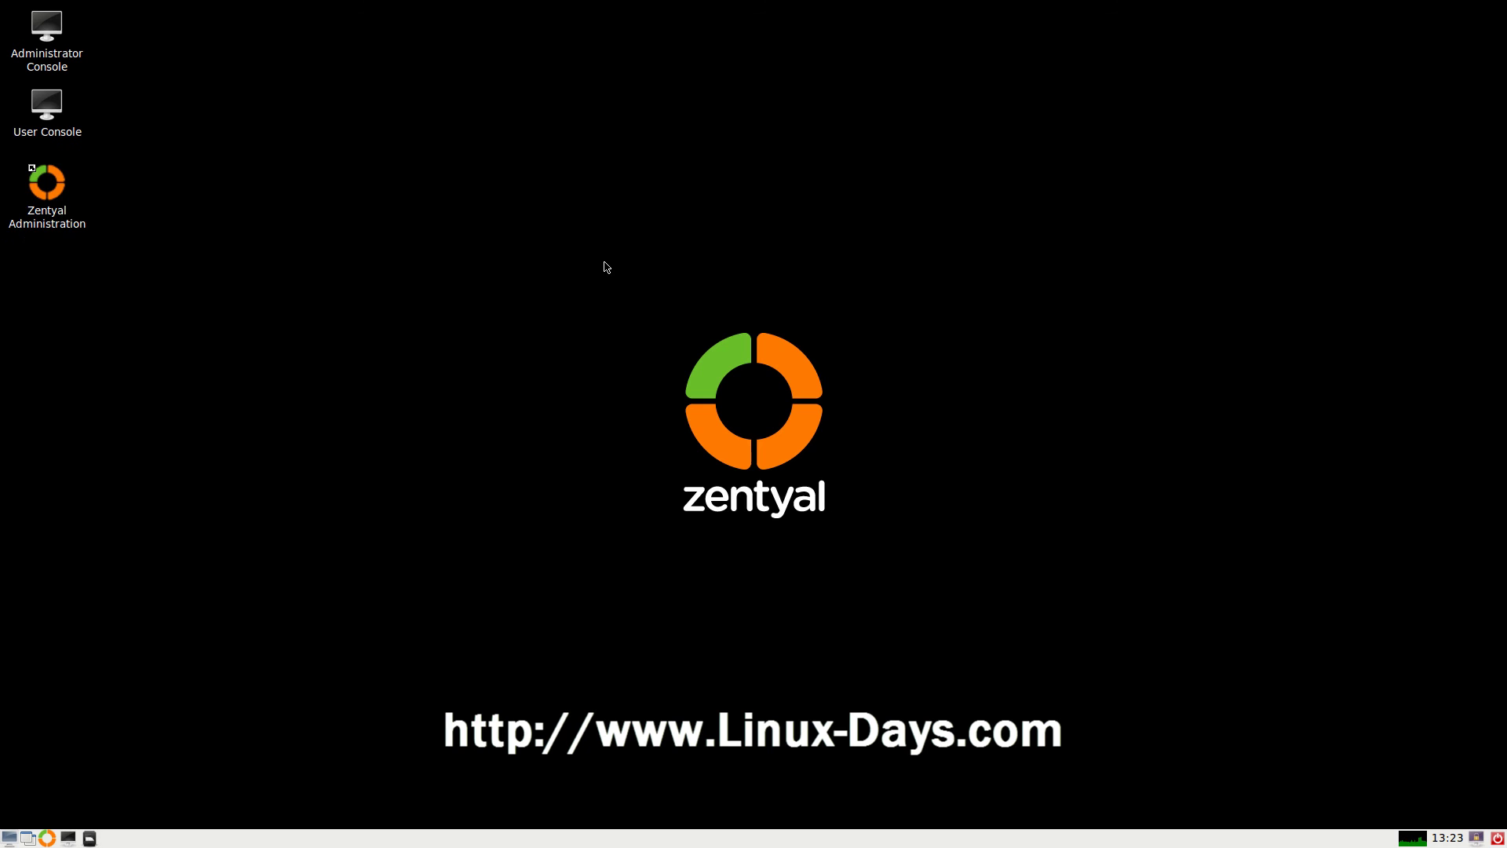